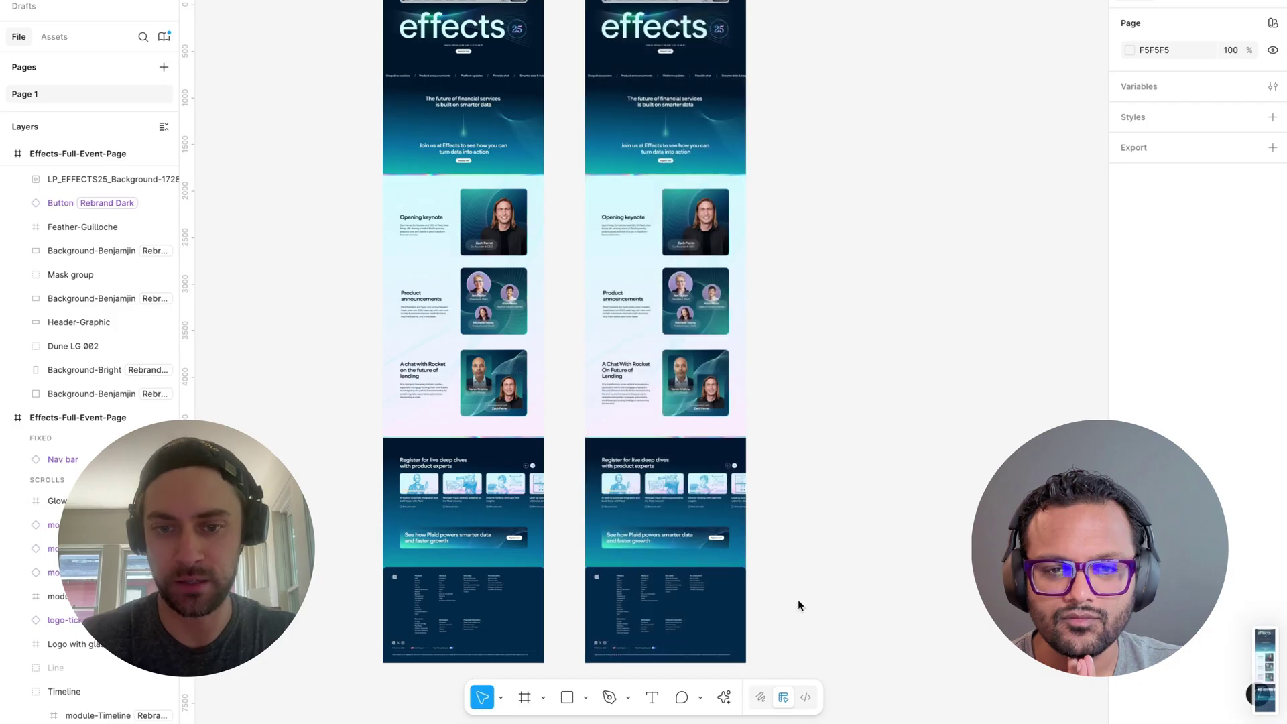
Attach the screenshot of the two Effects event-page designs to a new ChatGPT message
drag(1271, 667, 537, 650)
key(super+Tab)
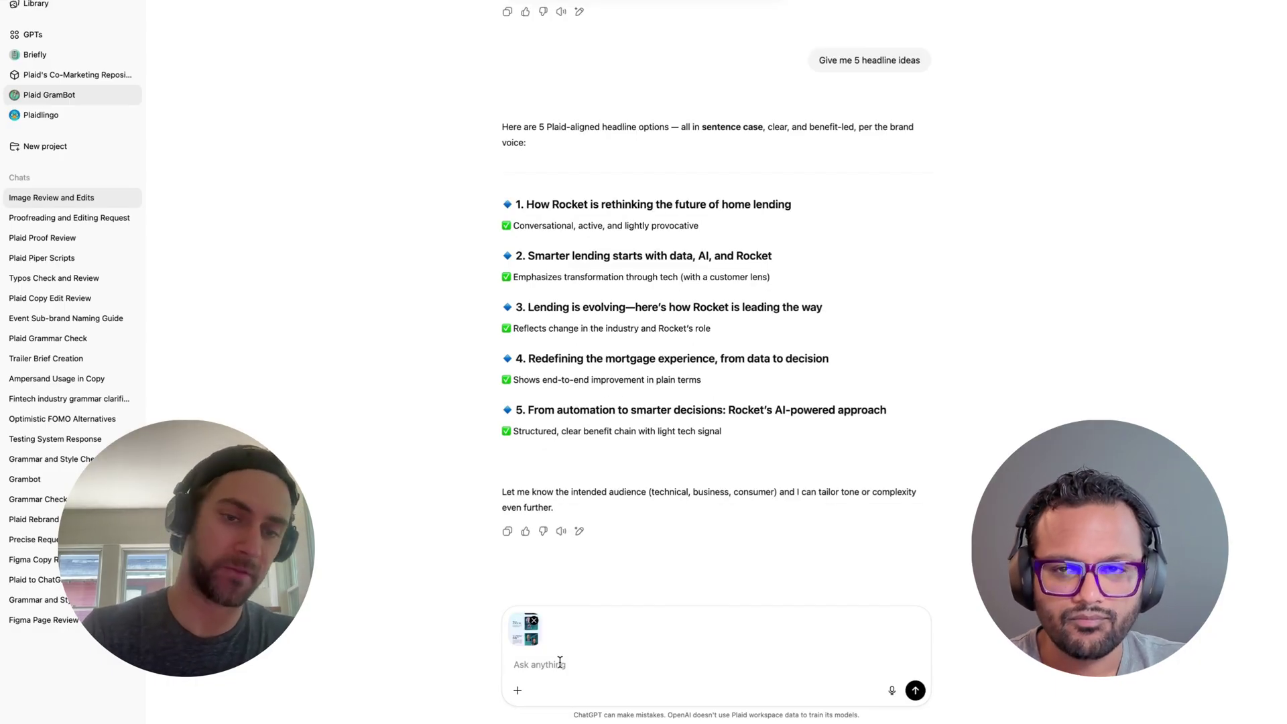
Write the prompt 'Please review this for grammar, punctuation, and for any jargon' under the screenshot
text(A)
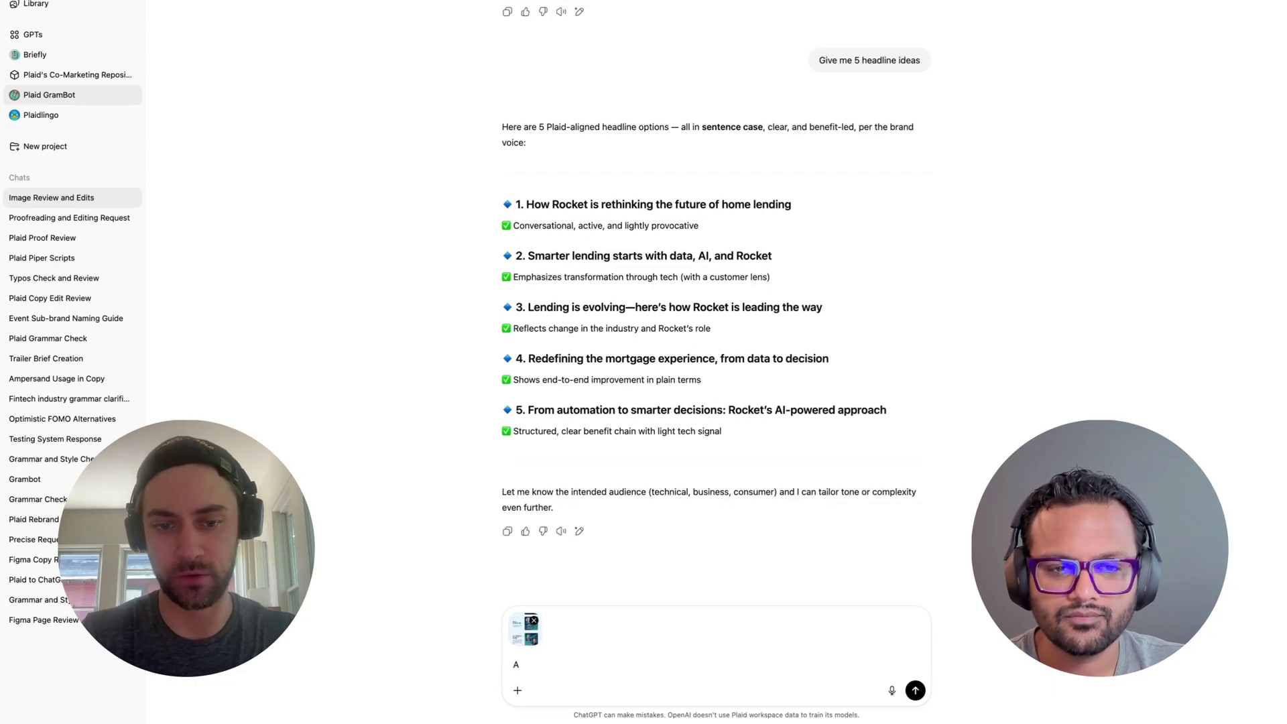
key(BackSpace)
text(Please reviewt)
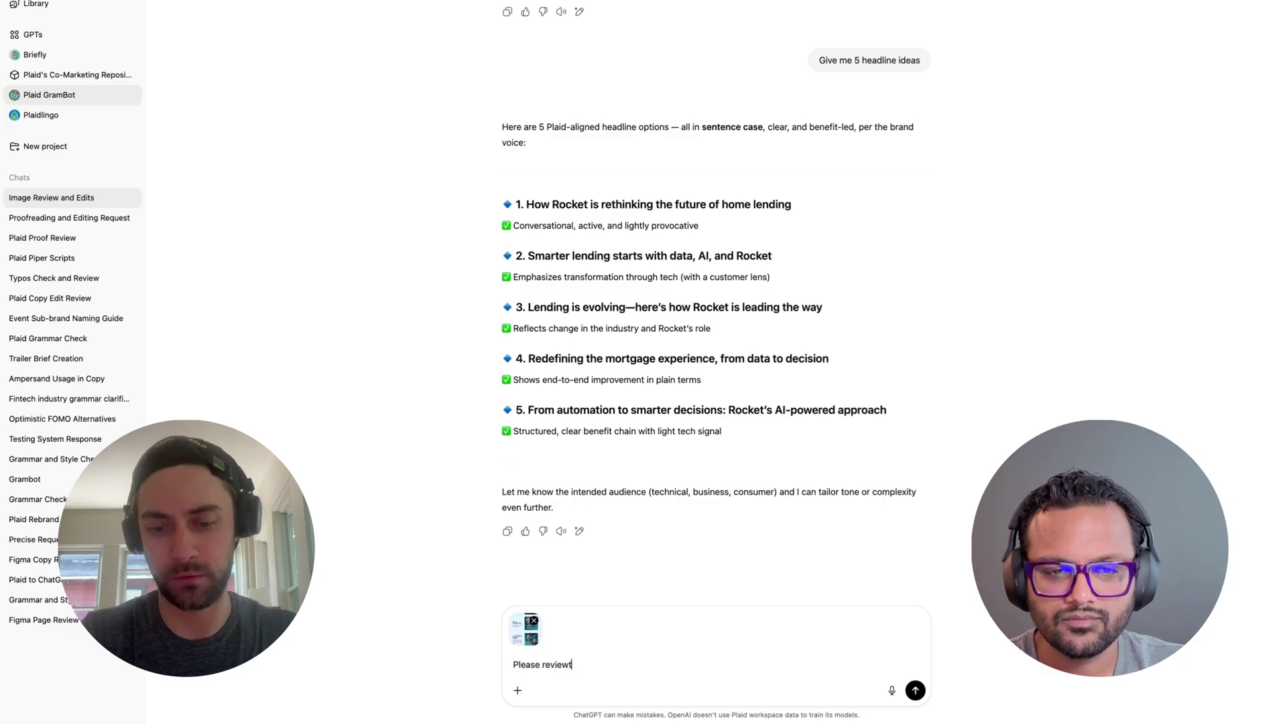
key(BackSpace)
text(this for gr)
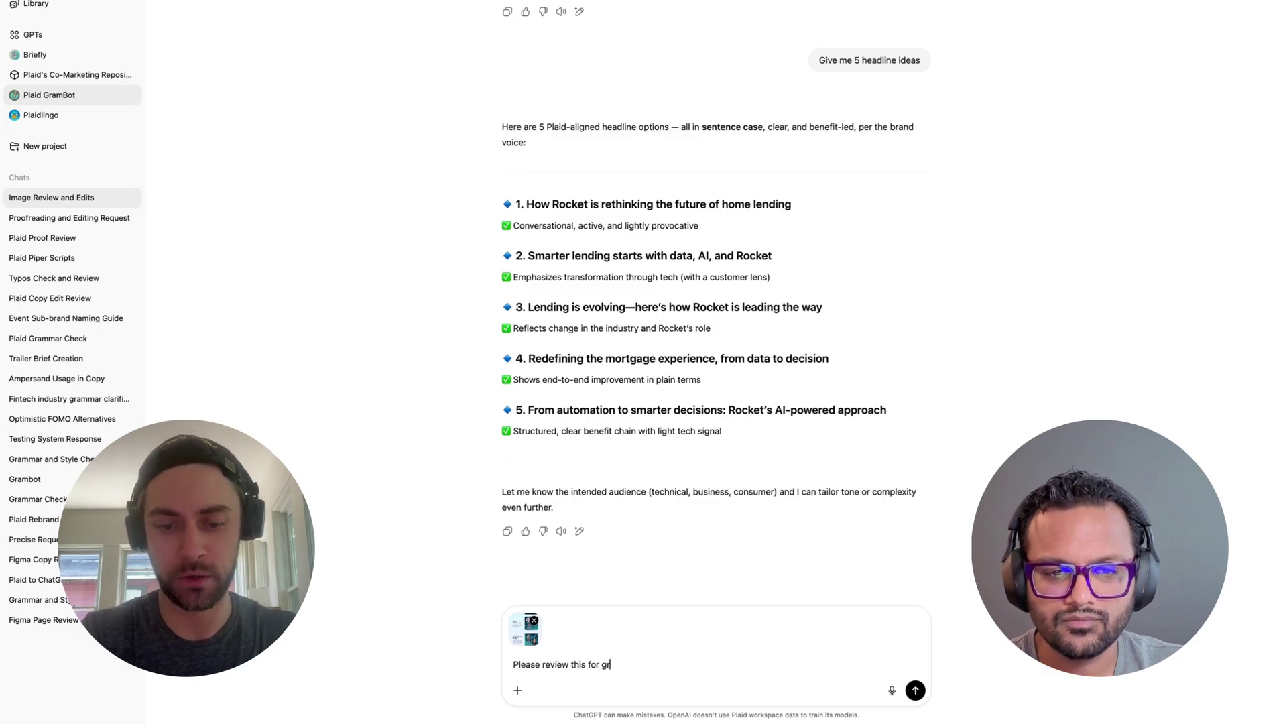
text(ammar, punctu)
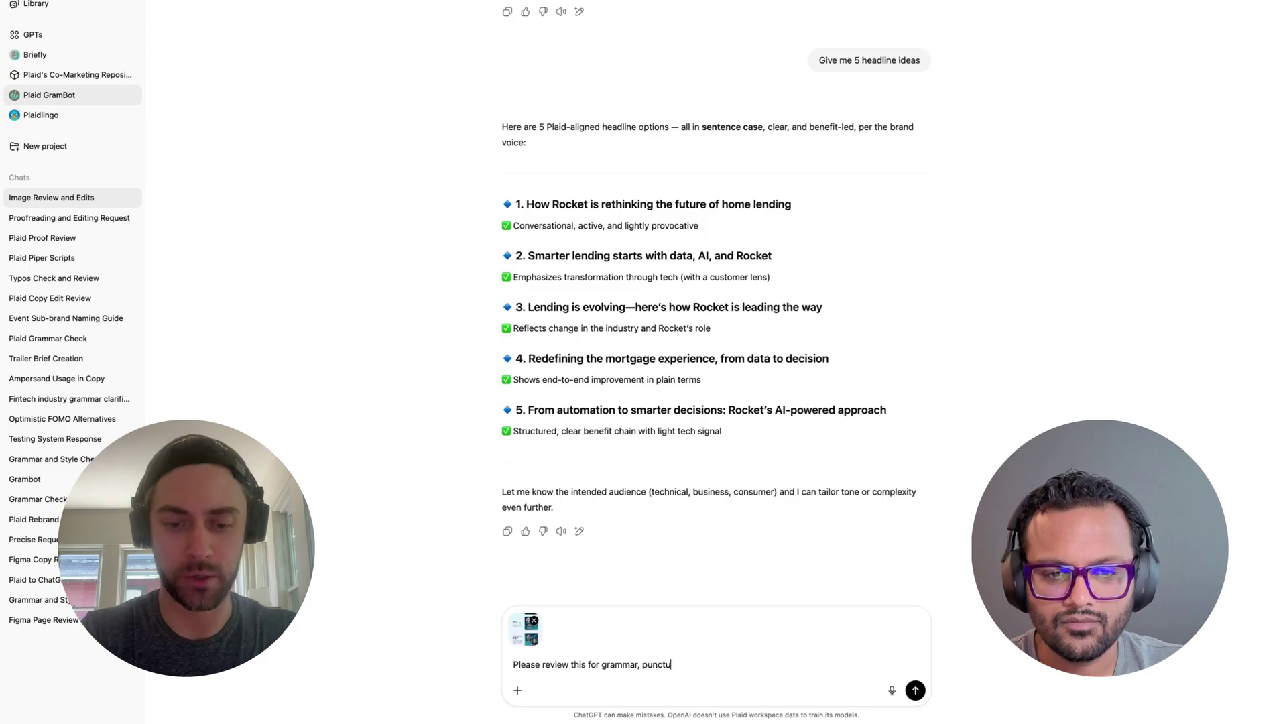
text(ation,)
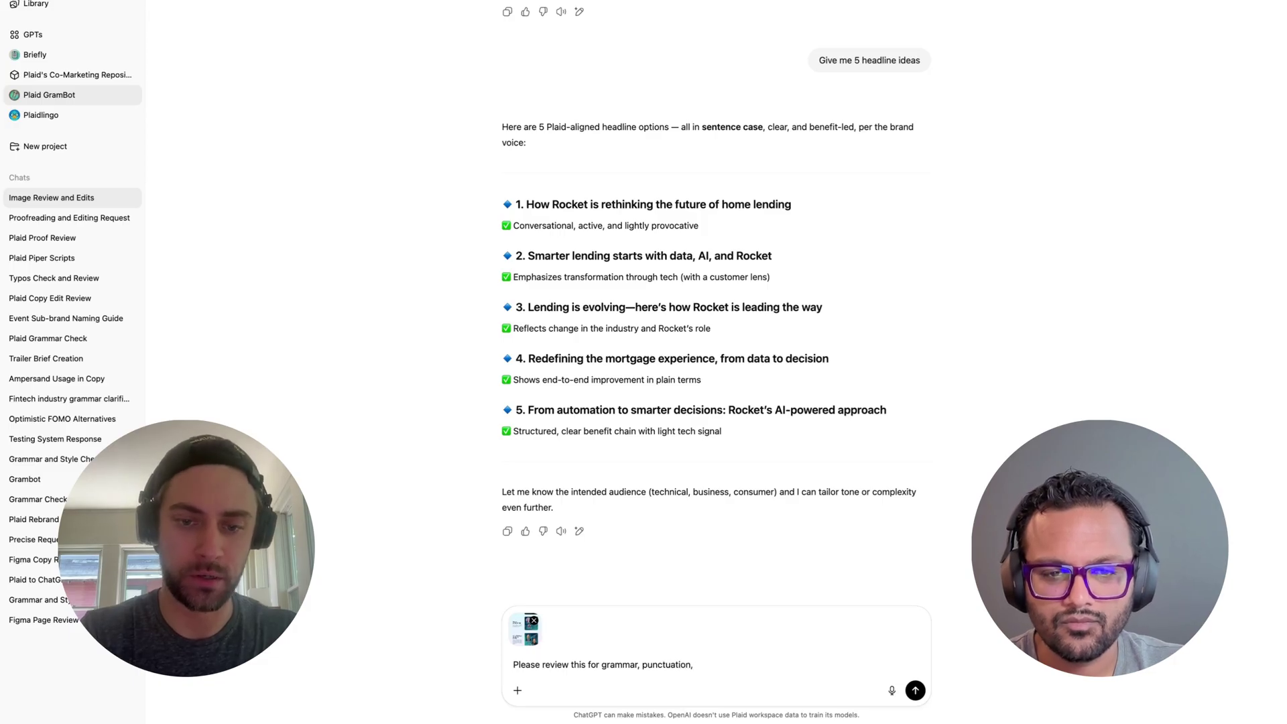
text( and app)
key(BackSpace)
key(BackSpace)
key(BackSpace)
text(for)
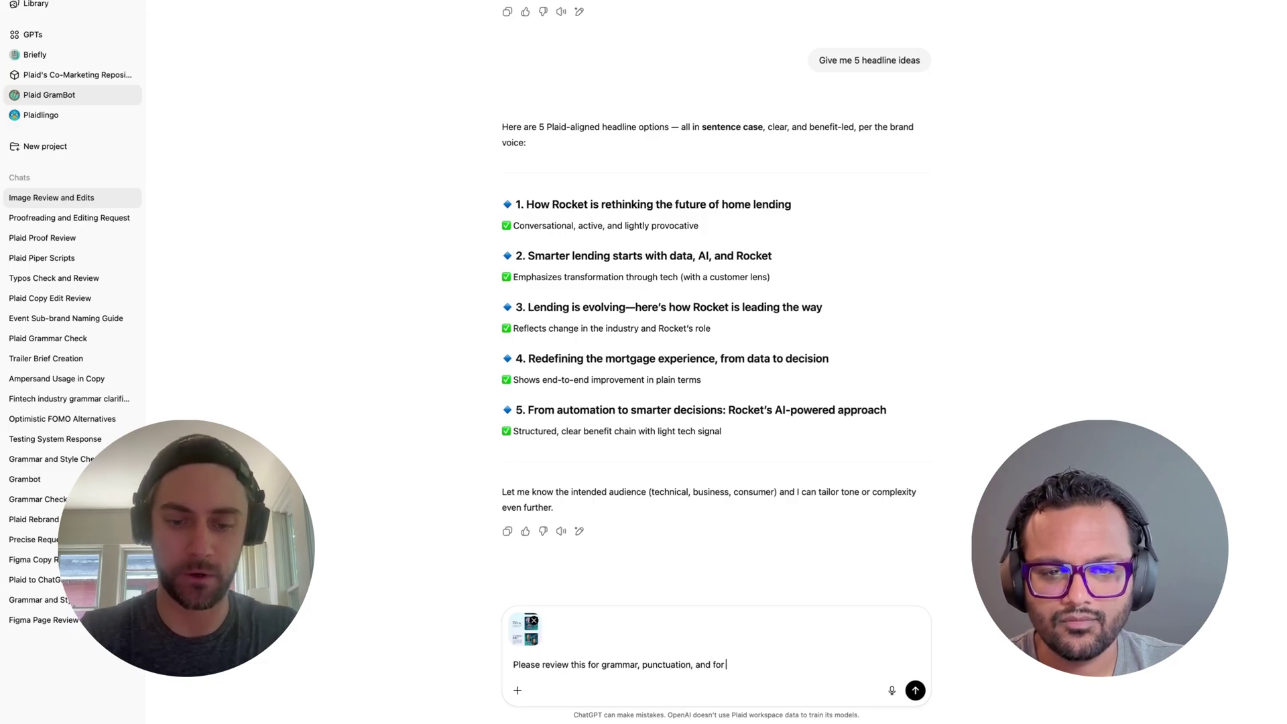
text( any jargon)
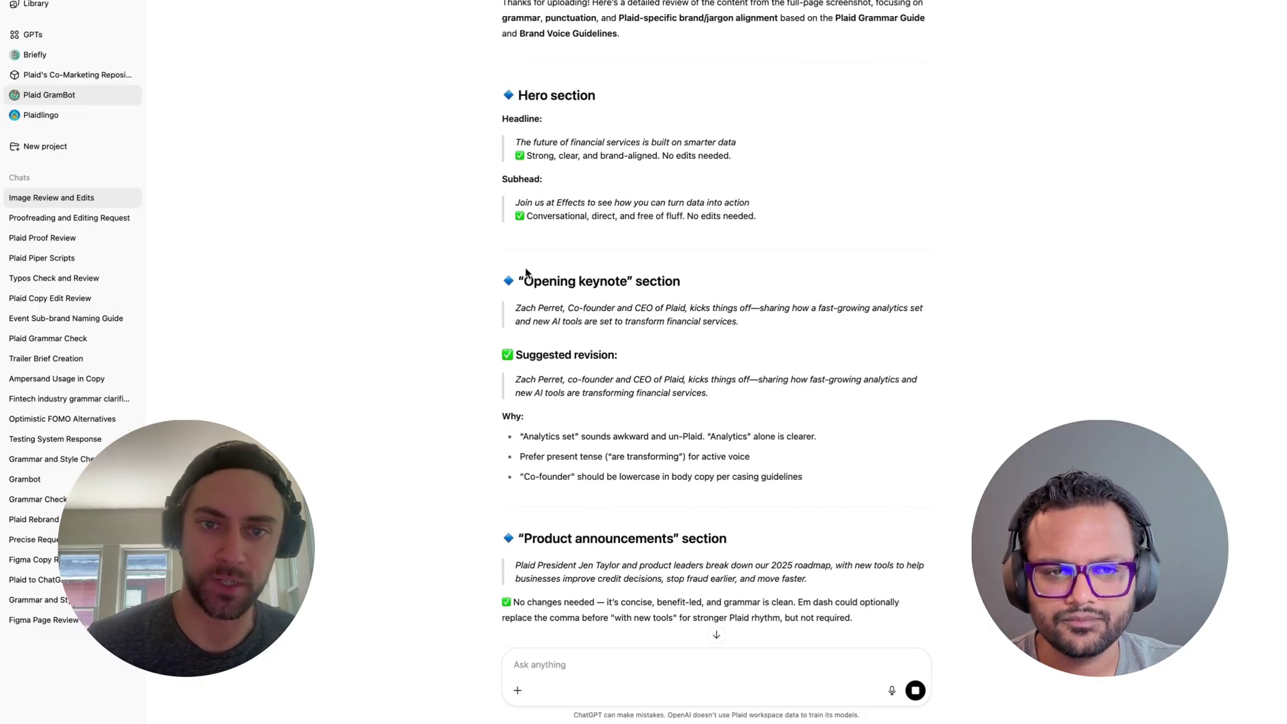
Read through ChatGPT's copy review down to its suggested headline
scroll(526, 273, down, 4)
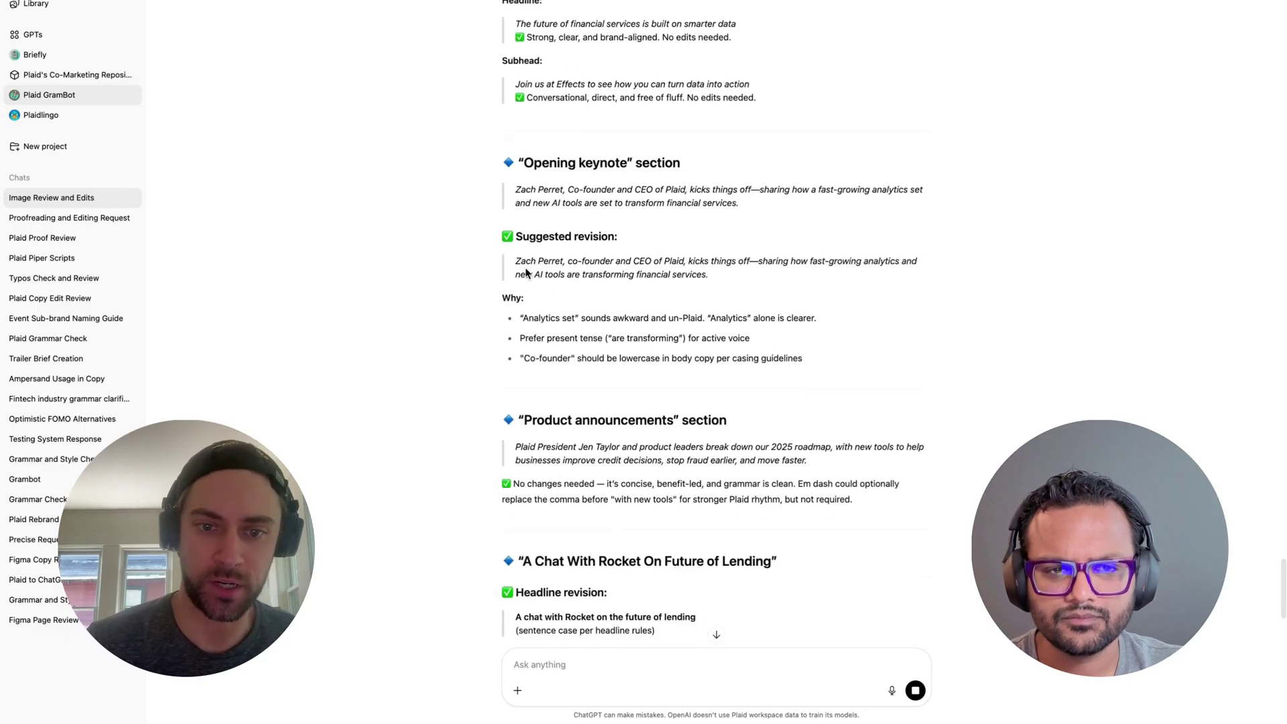
scroll(526, 273, down, 3)
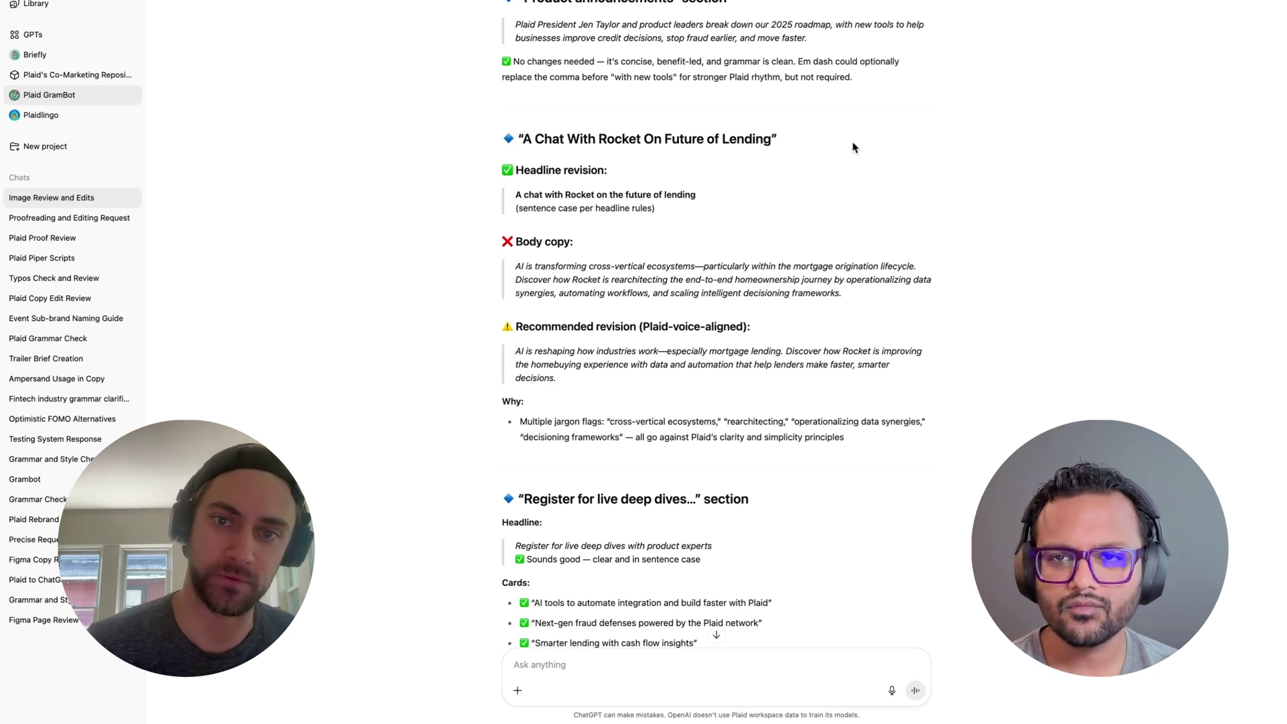
scroll(853, 145, down, 1)
scroll(744, 145, down, 1)
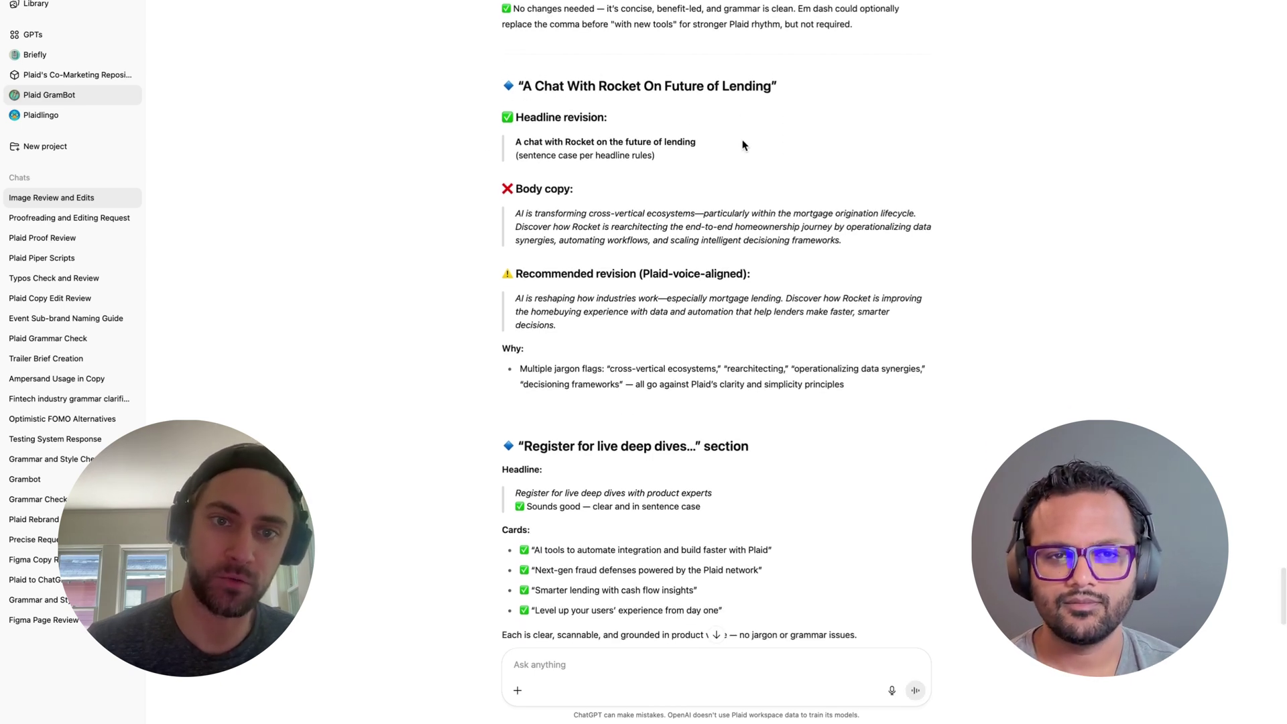
double_click(615, 137)
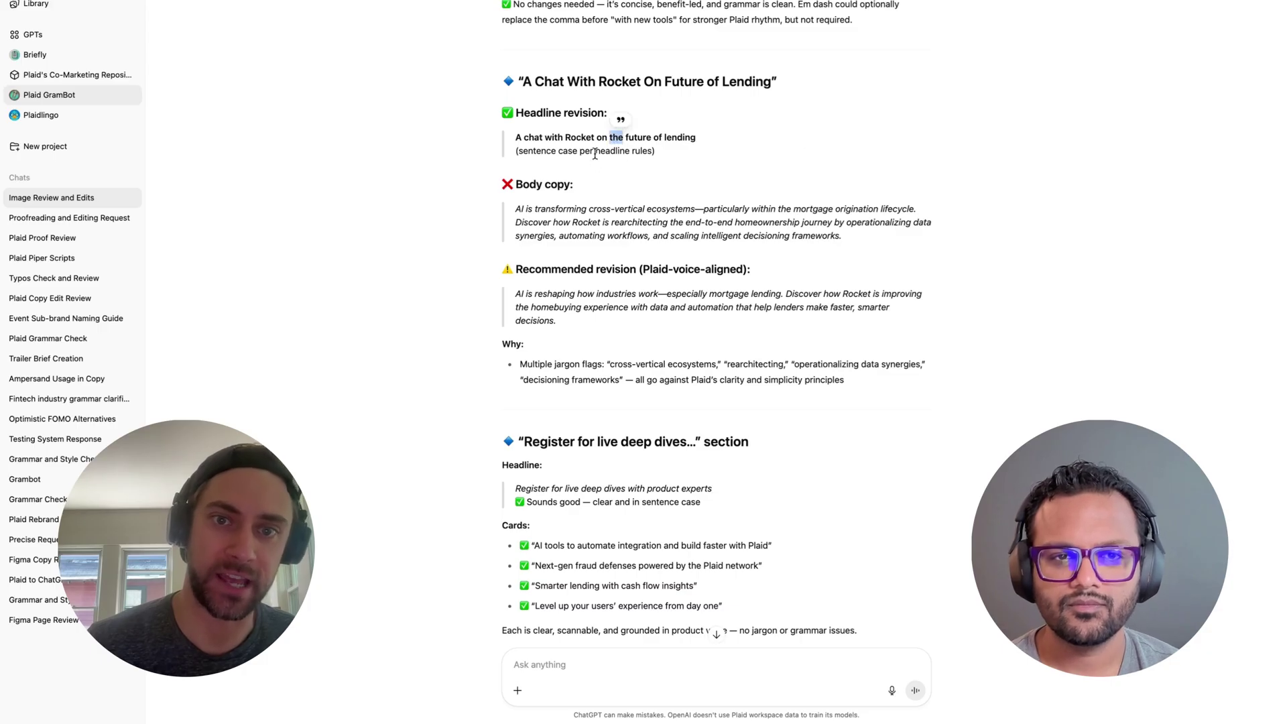
click(522, 137)
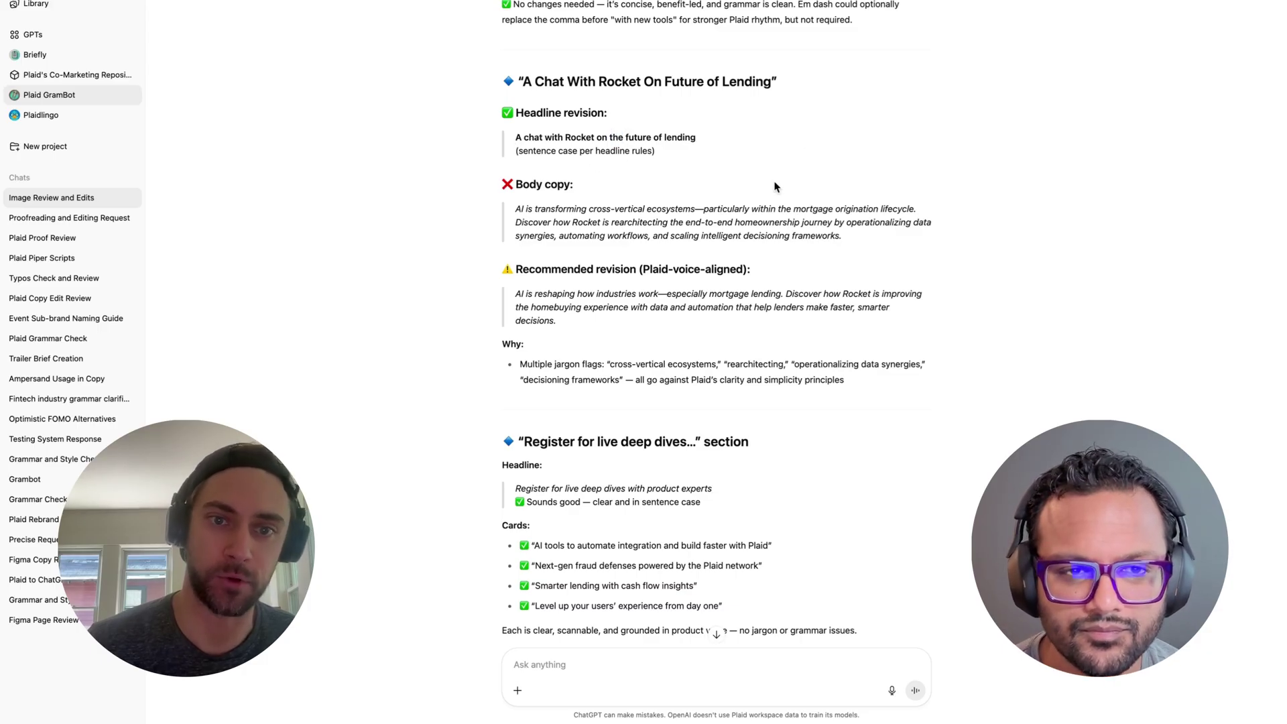
Find the flagged Rocket body copy and its Plaid-style rewrite in the reply
scroll(803, 190, down, 1)
scroll(802, 194, down, 6)
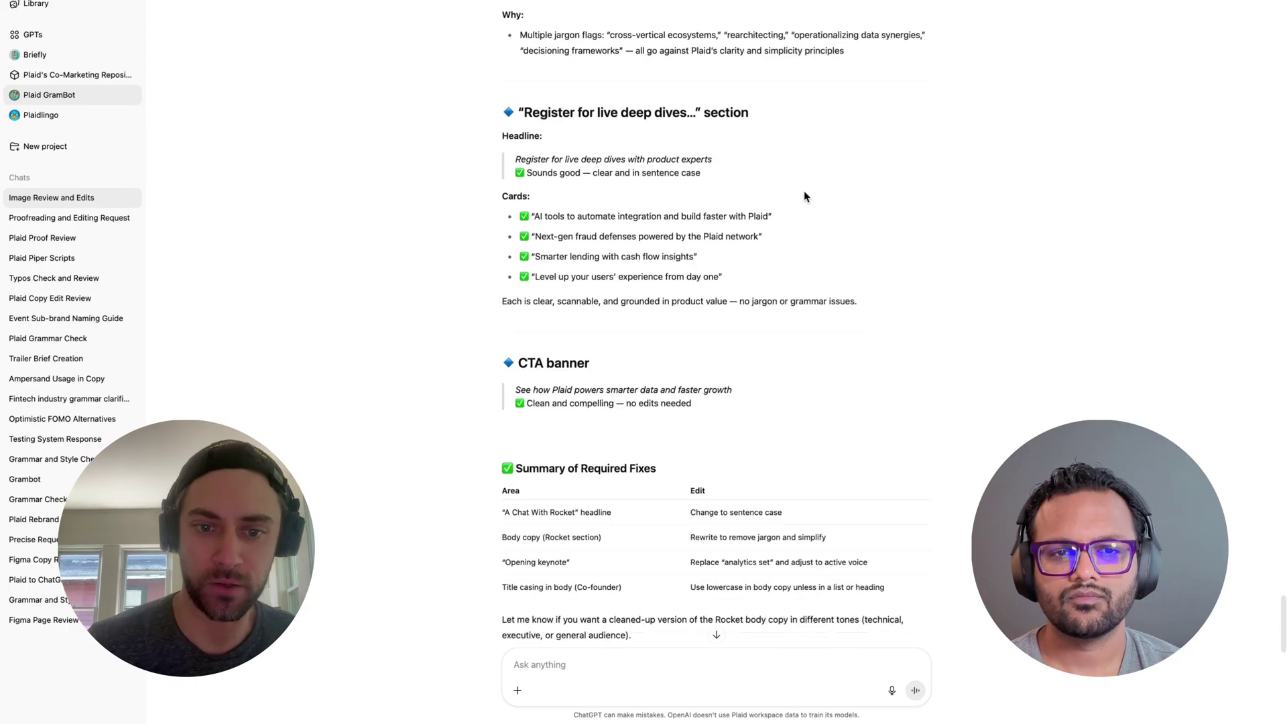
scroll(803, 190, up, 5)
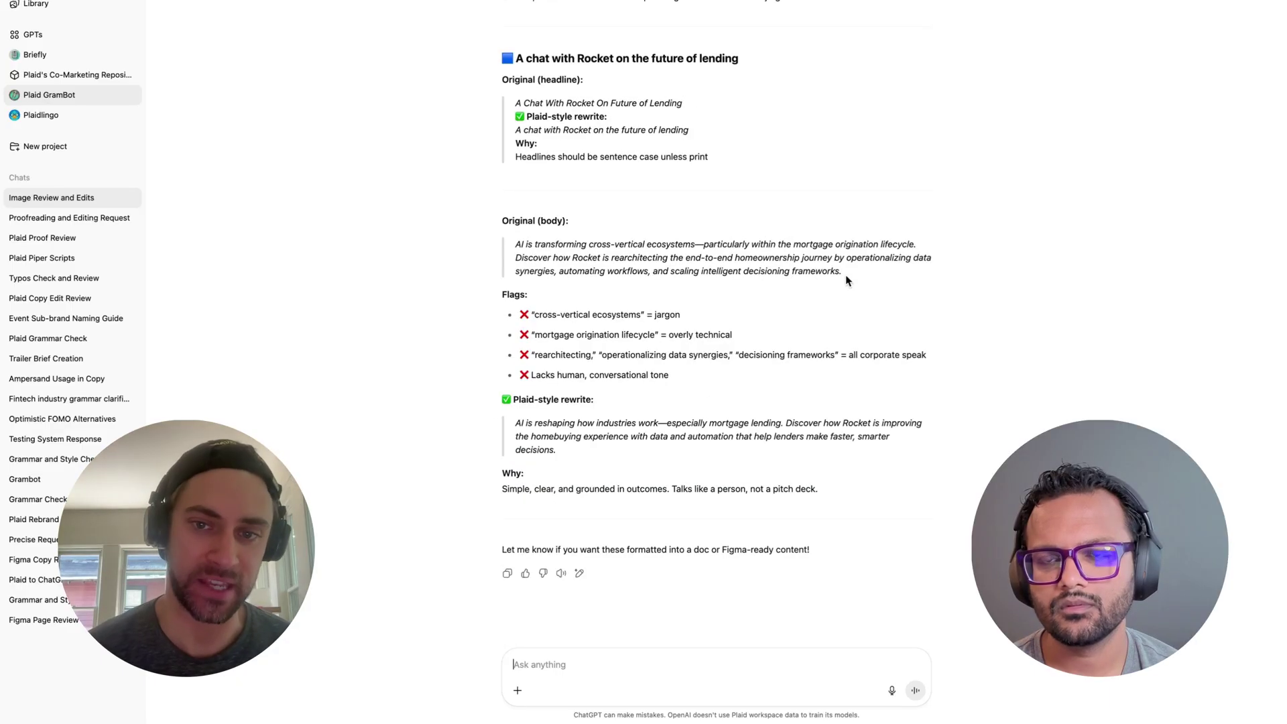
drag(843, 272, 499, 260)
click(502, 252)
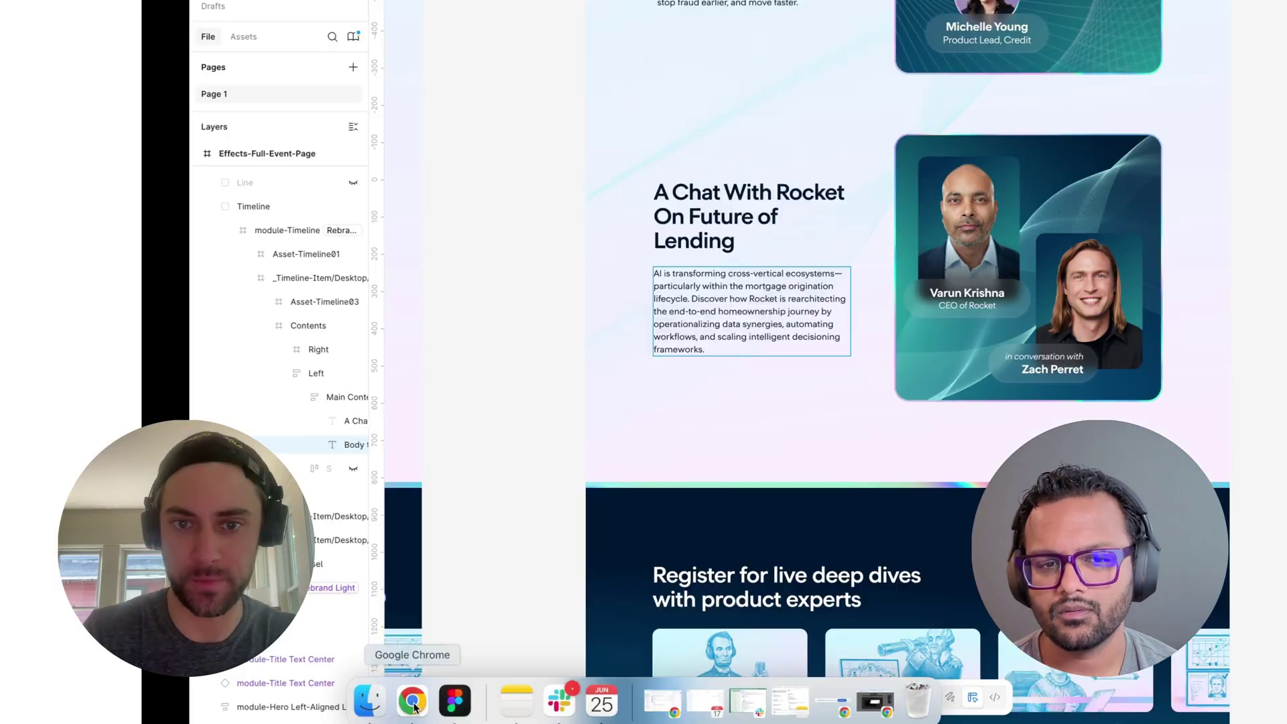
click(413, 701)
click(670, 405)
Replace the Rocket body text in Figma with the Plaid-style rewrite
drag(578, 451, 514, 422)
key(super+c)
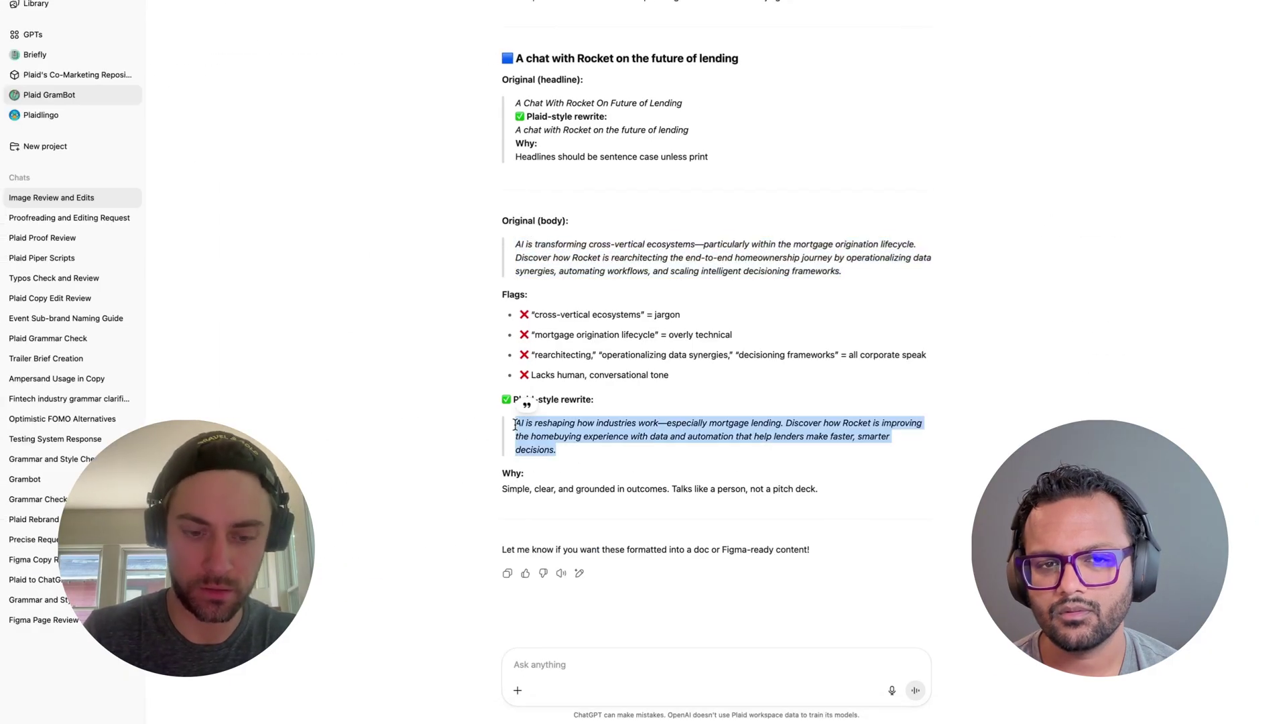
click(454, 693)
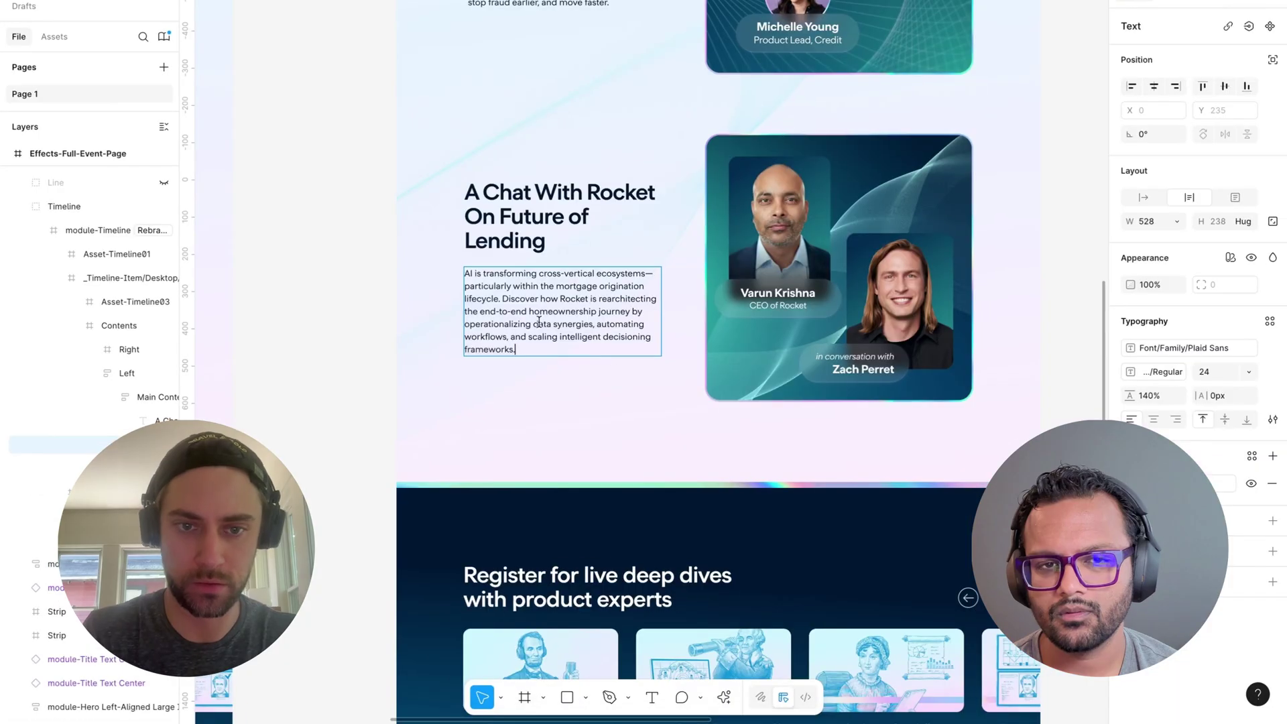
triple_click(538, 323)
key(super+v)
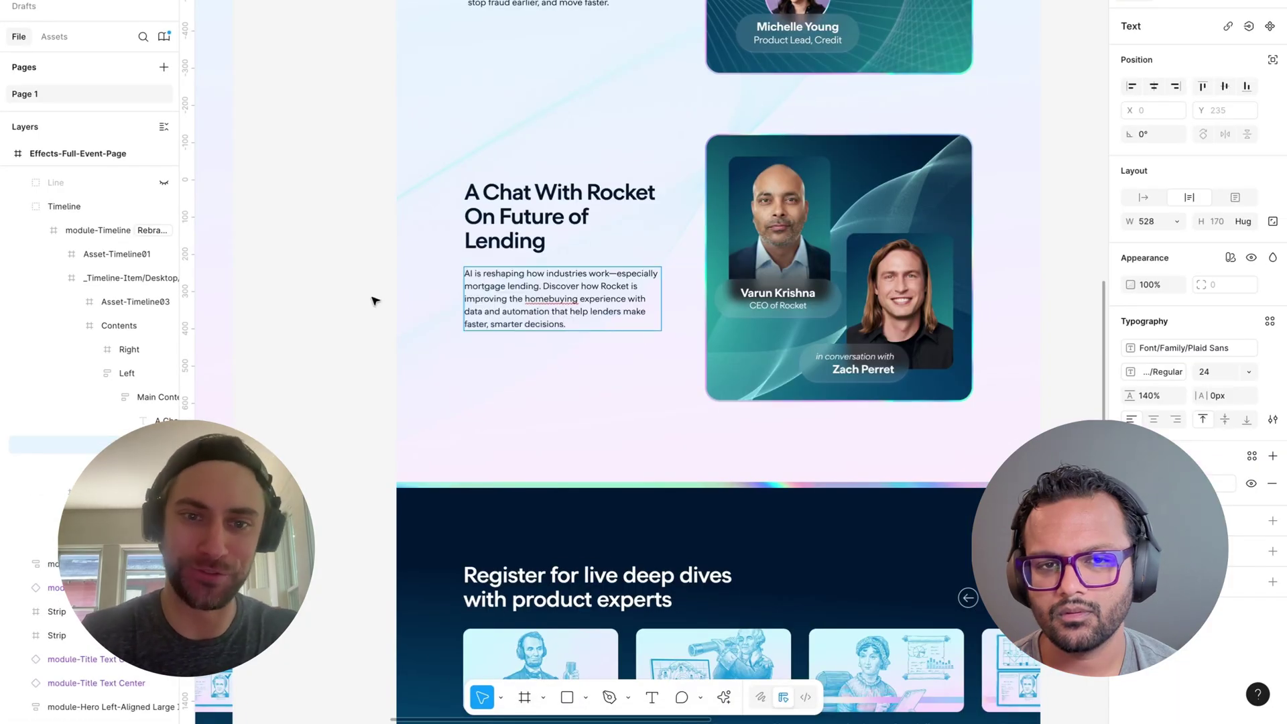
click(373, 301)
Paste the sentence-case headline over the Rocket section title
scroll(373, 302, up, 2)
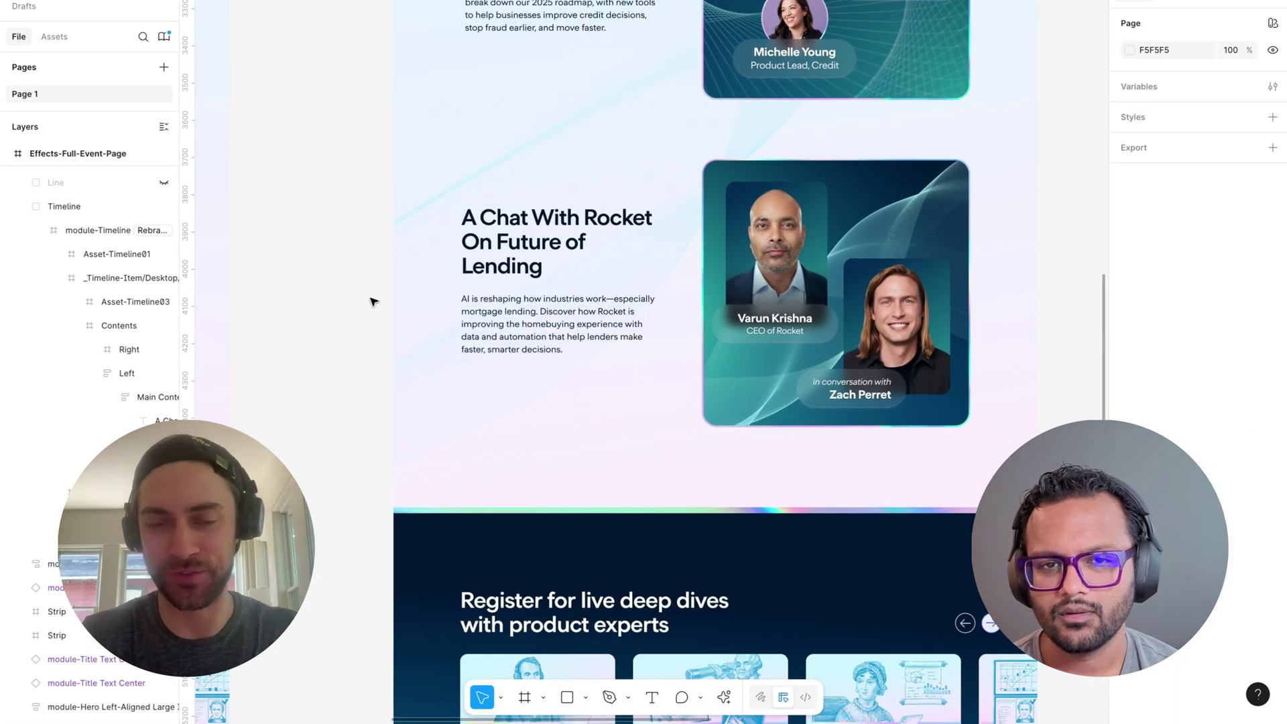
double_click(563, 288)
scroll(487, 271, left, 2)
text(A chat with Rocket on the future of lending)
scroll(434, 336, down, 5)
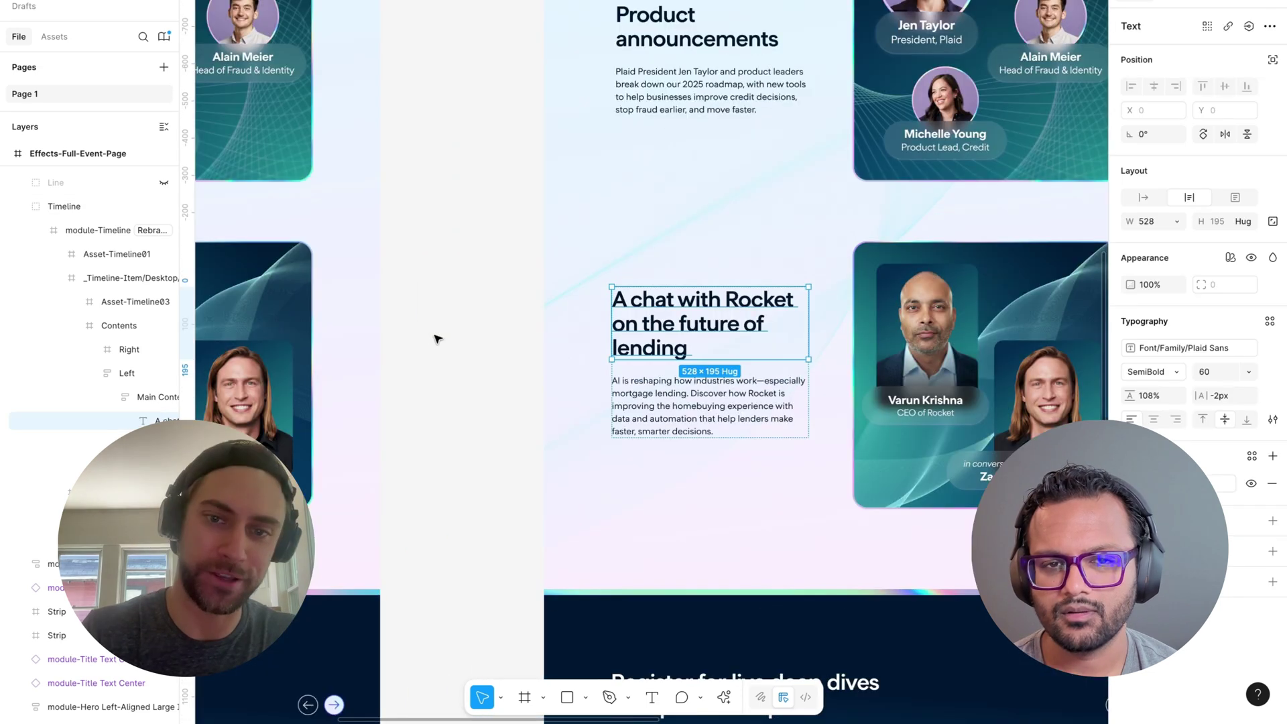
click(543, 355)
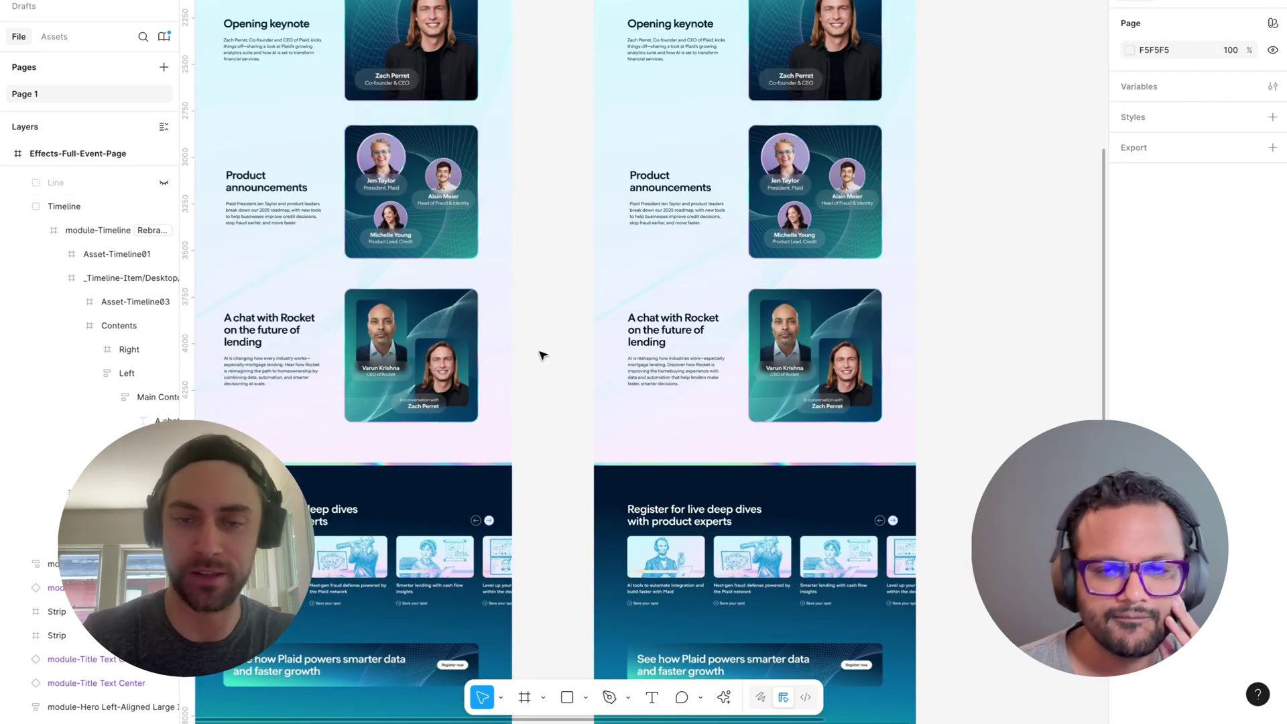
scroll(542, 355, up, 5)
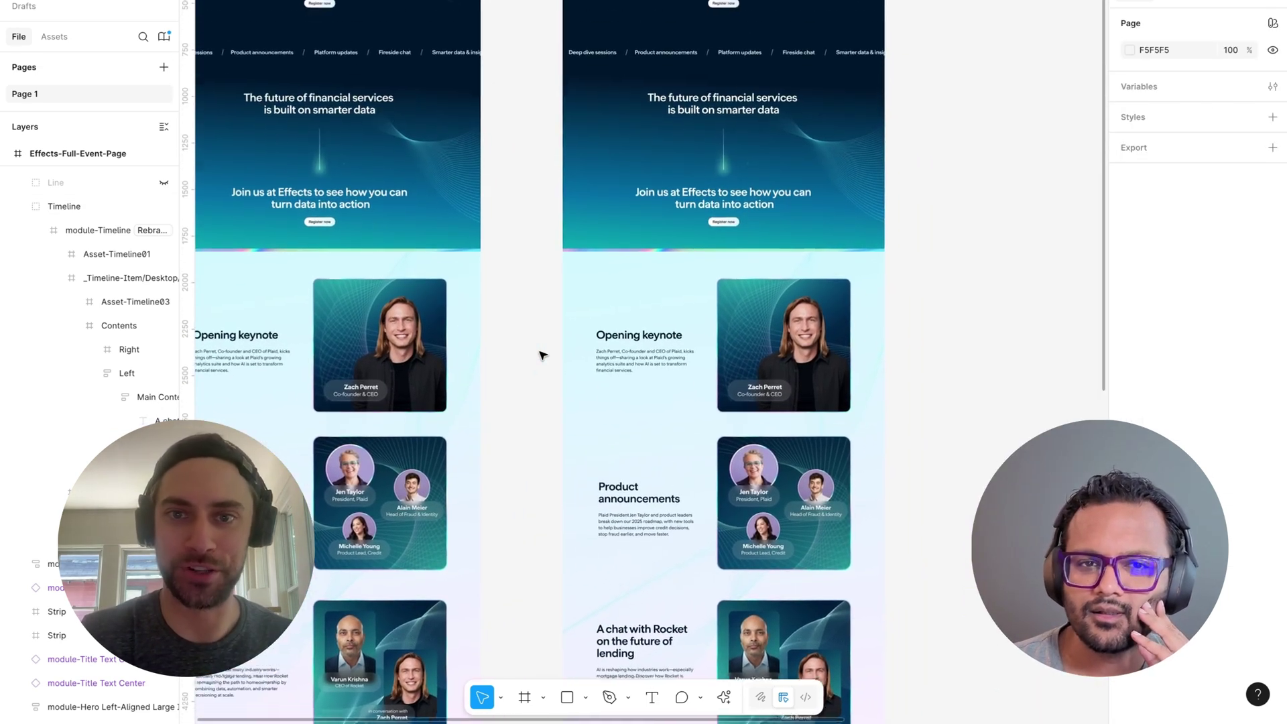
scroll(543, 355, down, 3)
scroll(542, 355, left, 1)
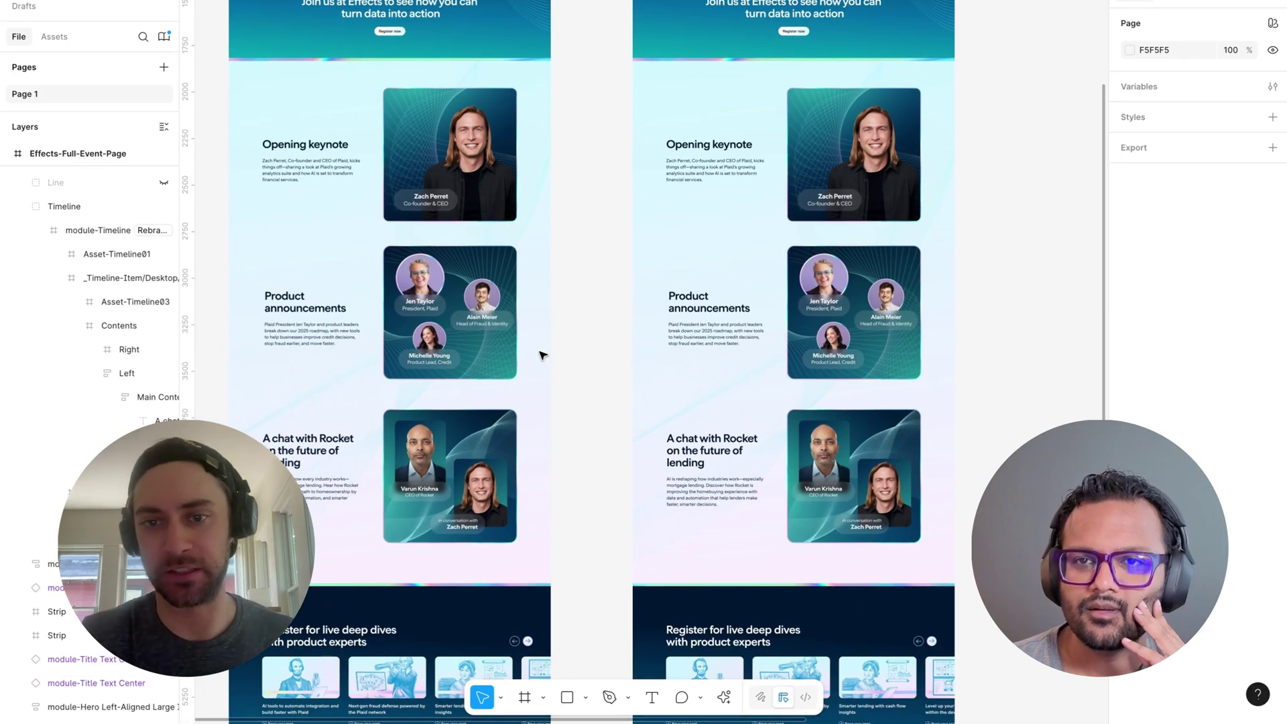
scroll(543, 355, down, 1)
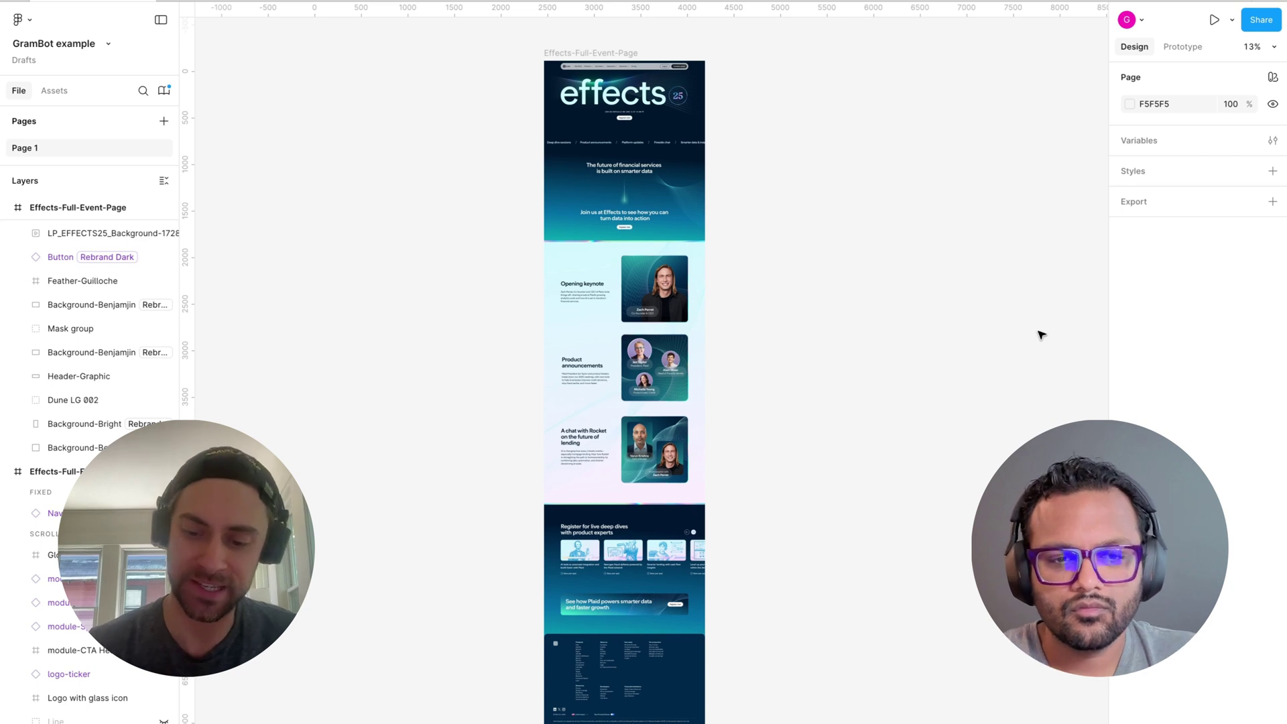
scroll(1041, 335, up, 3)
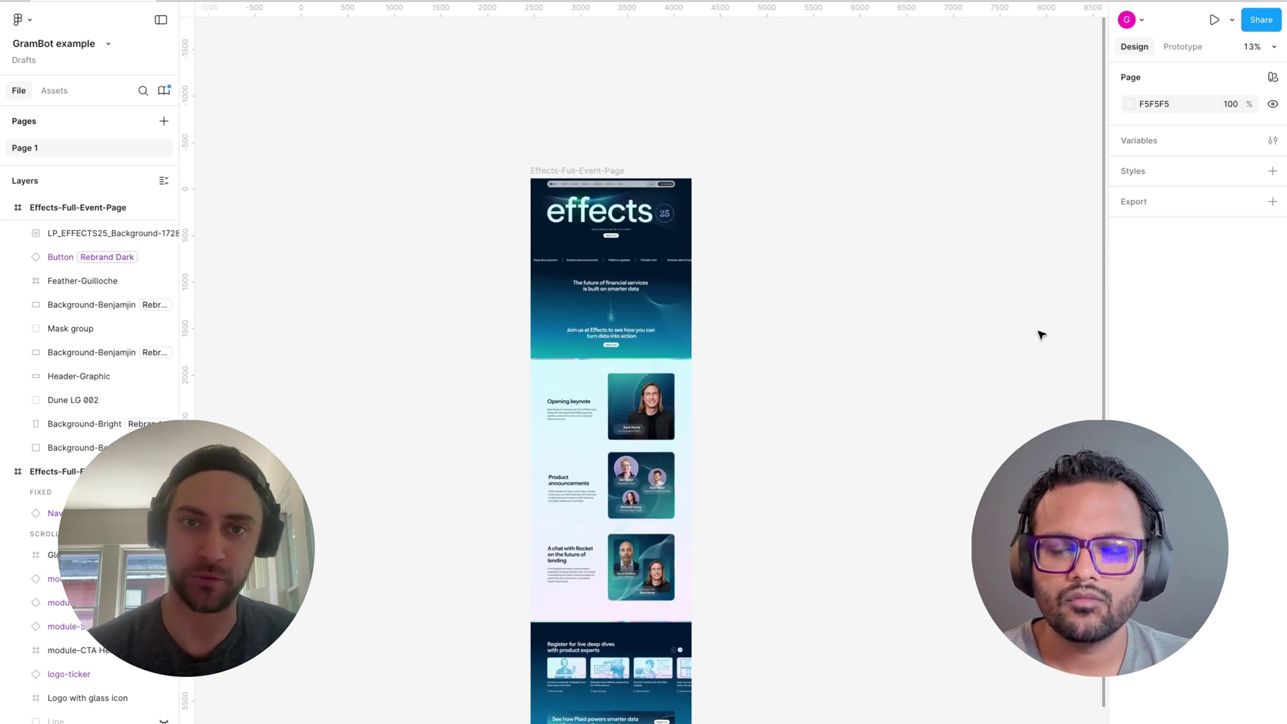
key(ctrl+equal)
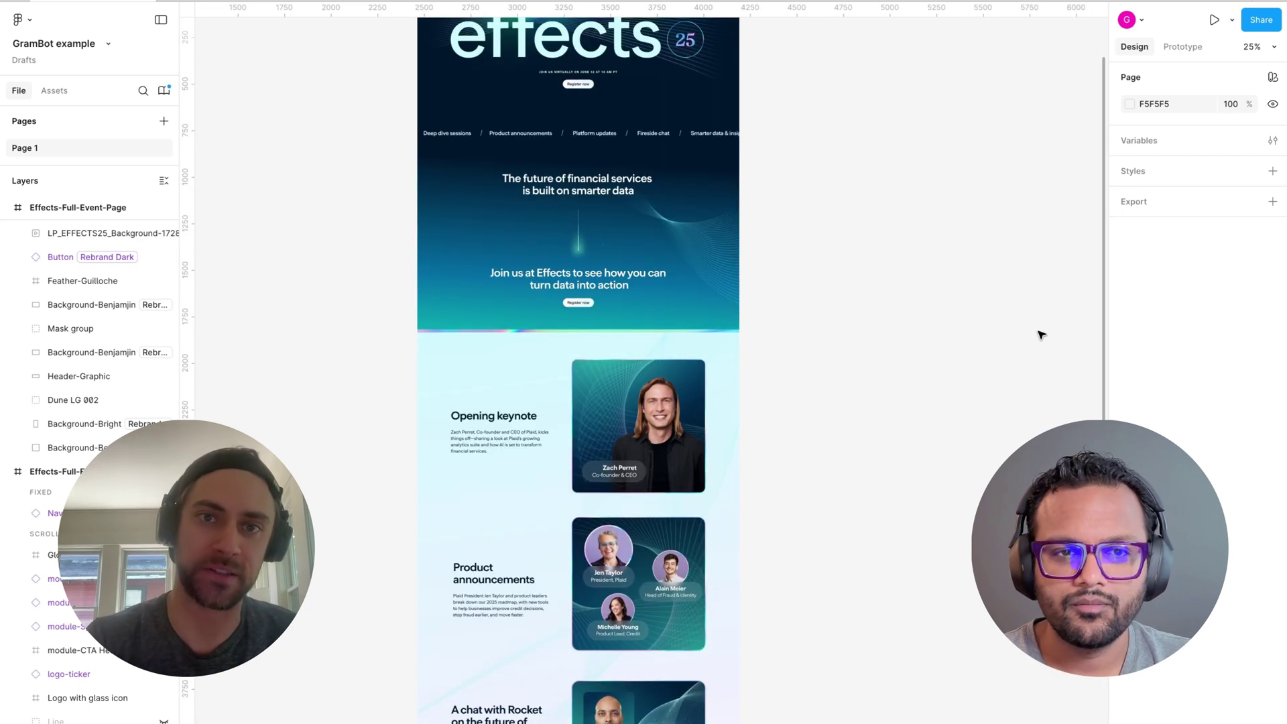
scroll(1040, 335, up, 2)
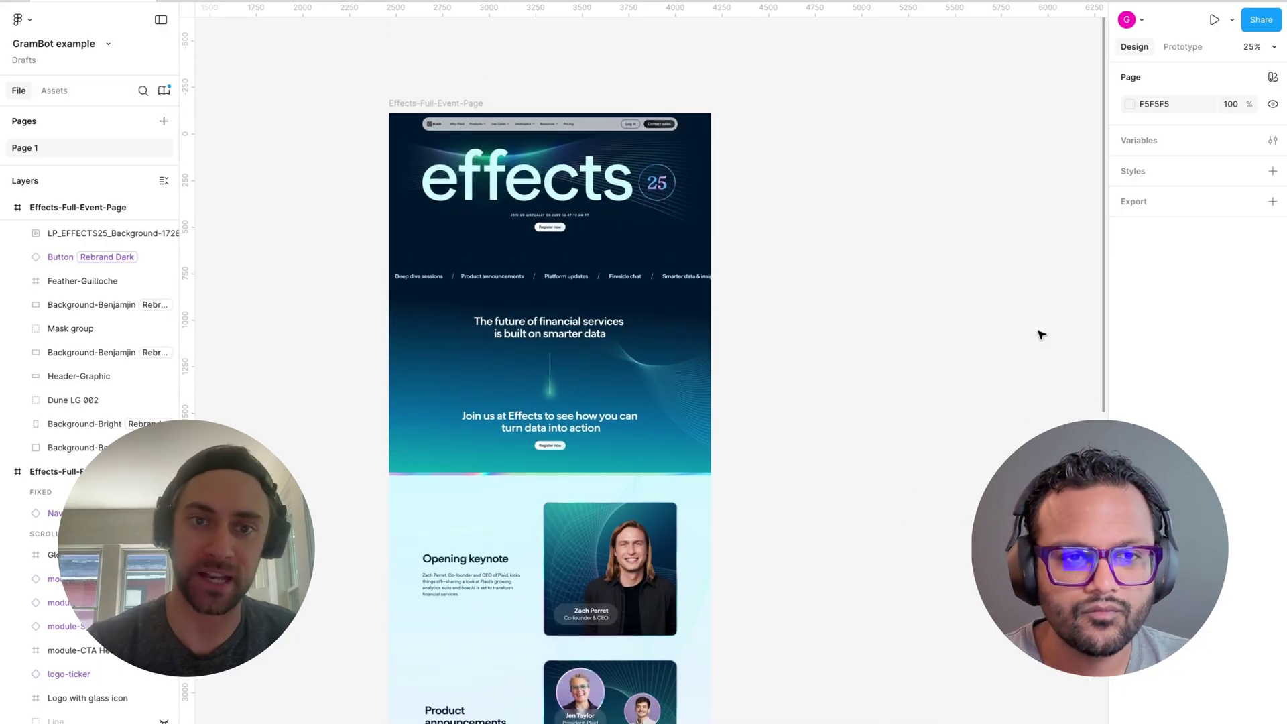
scroll(1041, 336, up, 1)
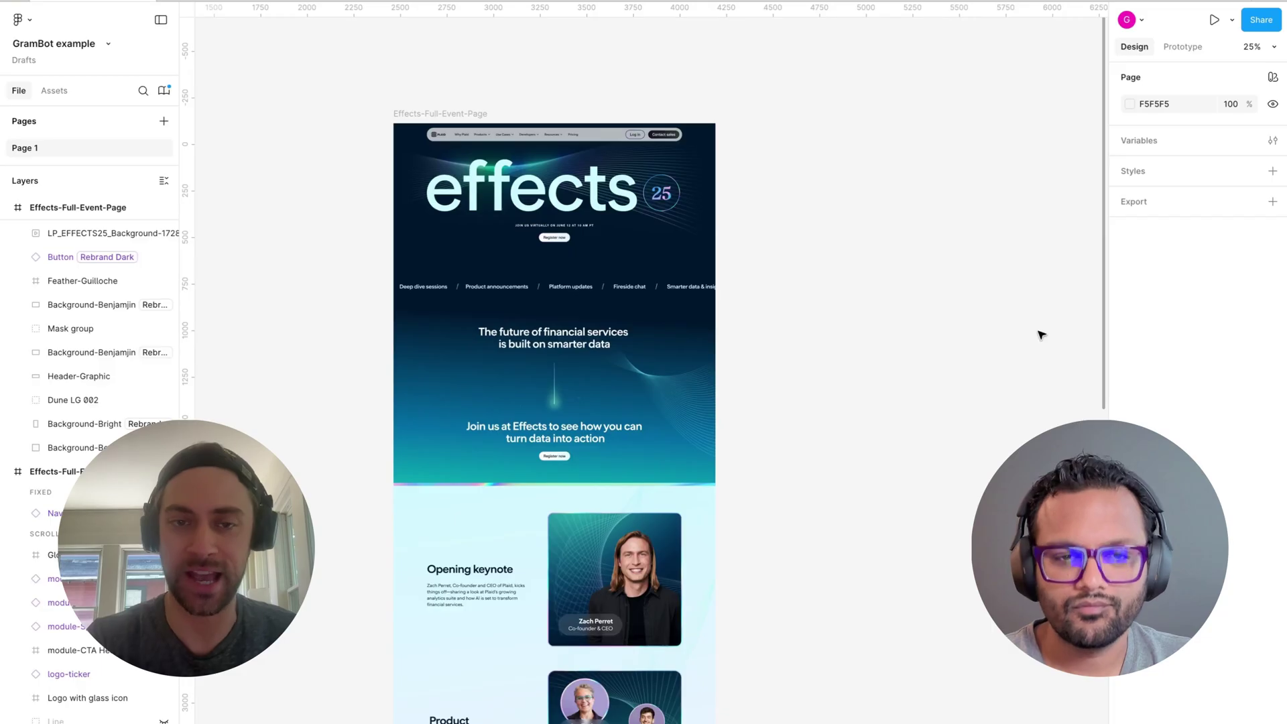
key(ctrl+equal)
scroll(1039, 333, up, 2)
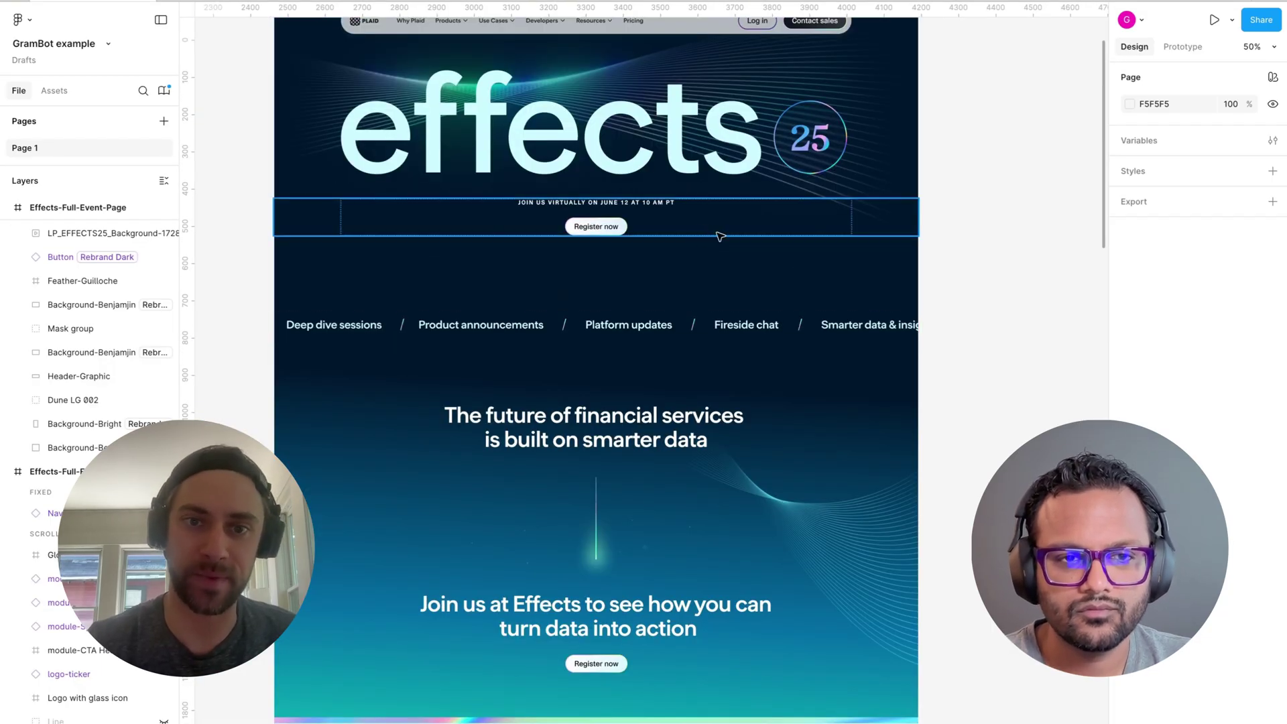
scroll(965, 308, down, 5)
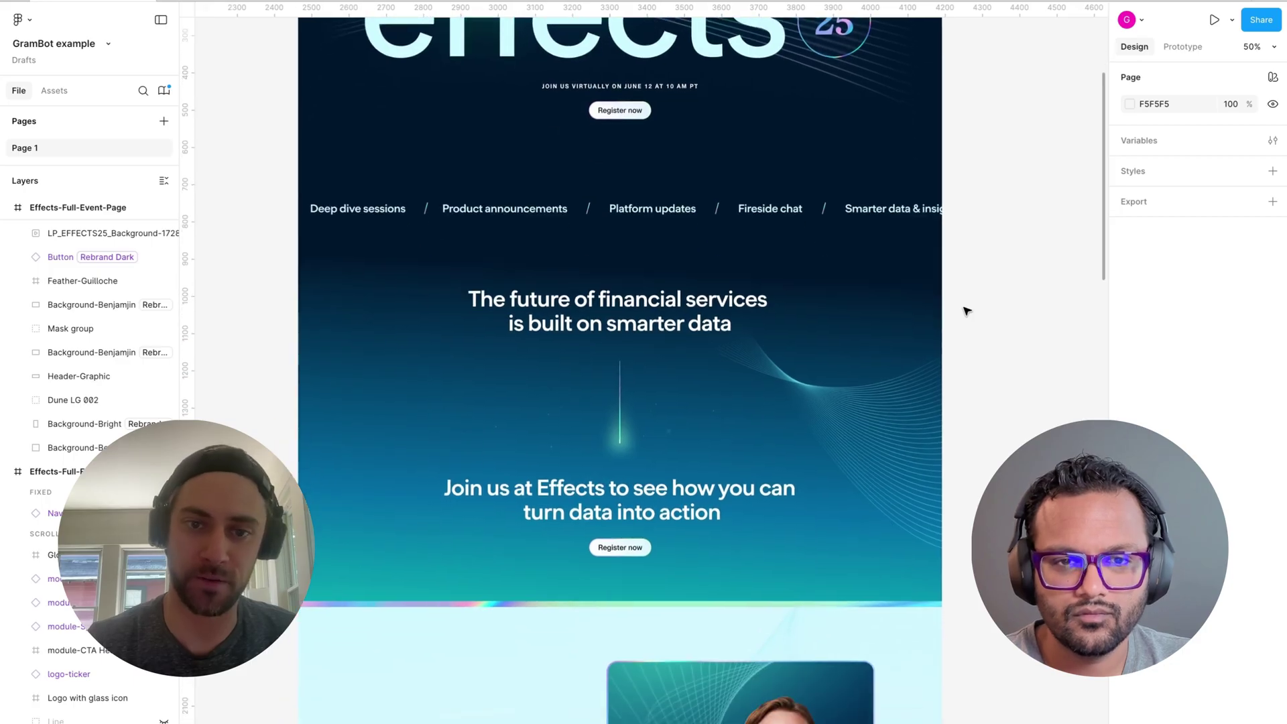
scroll(965, 310, down, 3)
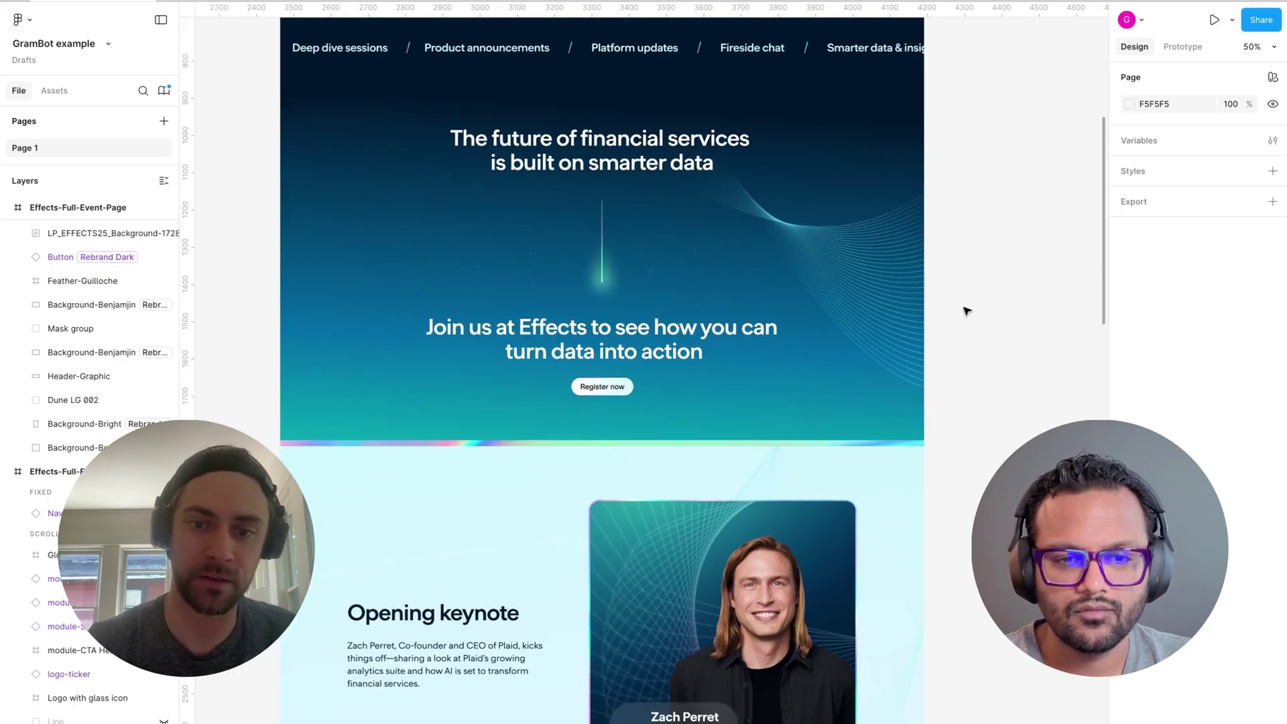
scroll(965, 310, down, 3)
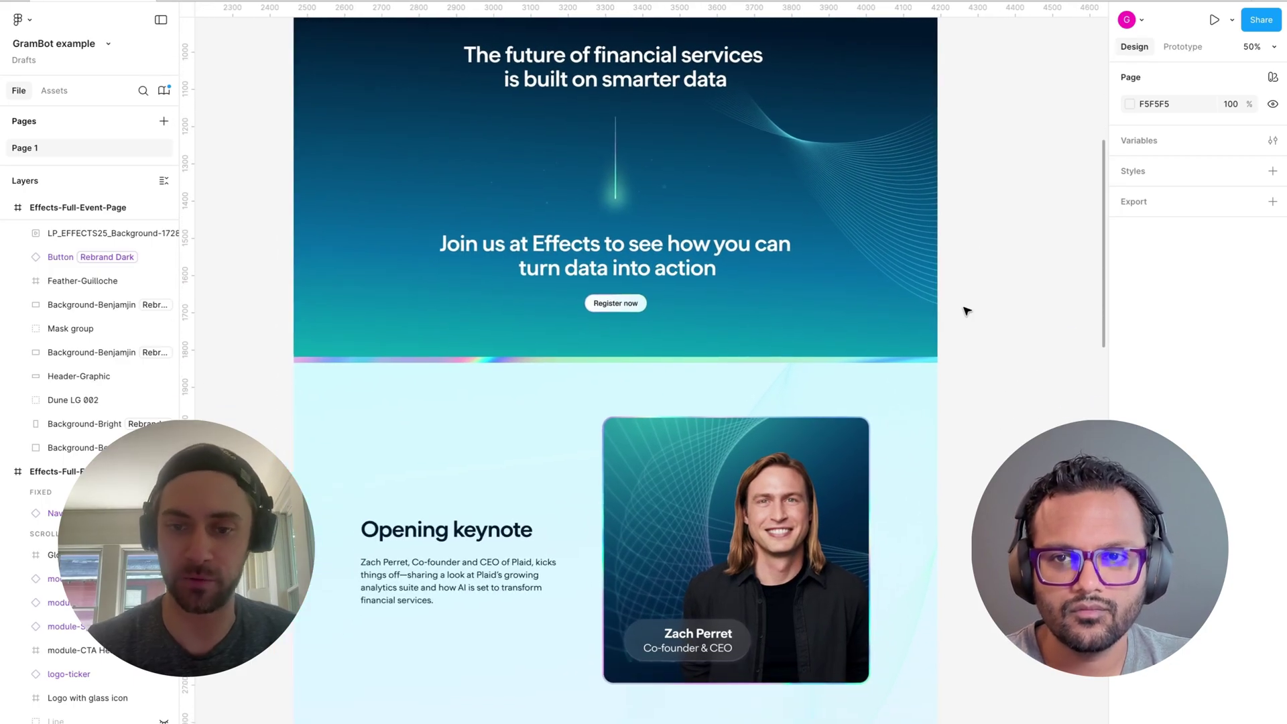
scroll(966, 311, down, 2)
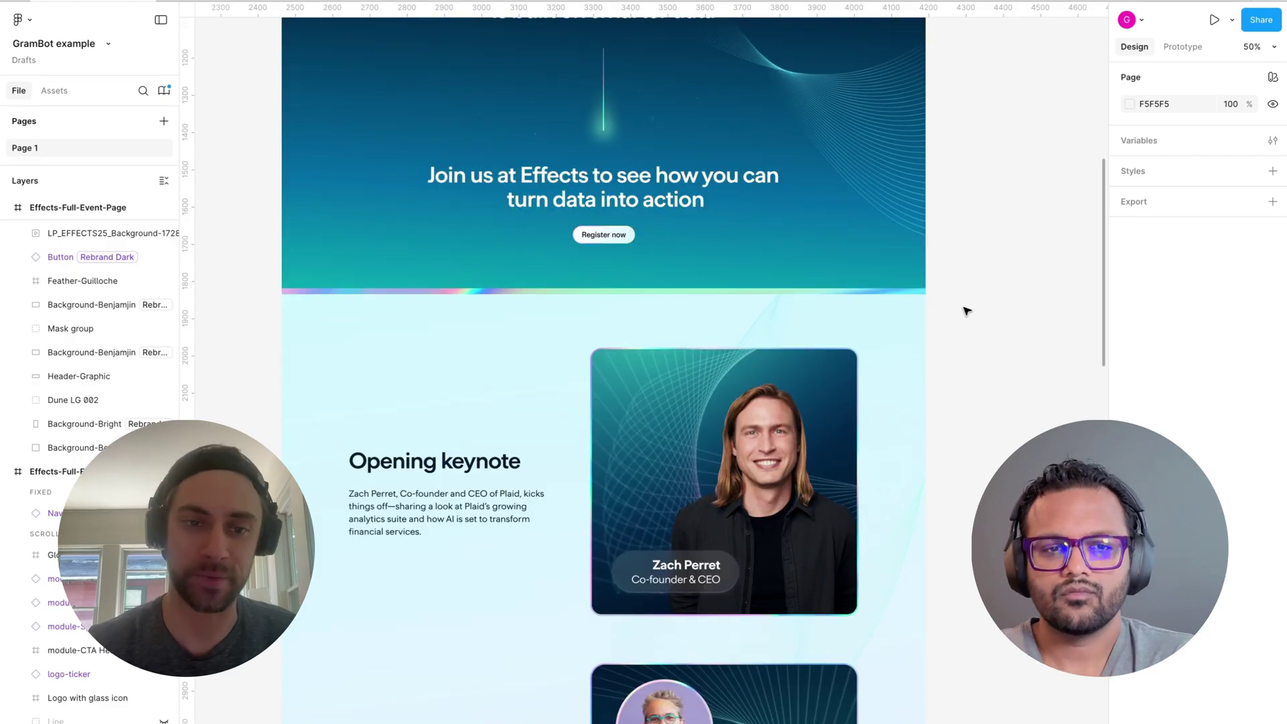
scroll(966, 311, down, 2)
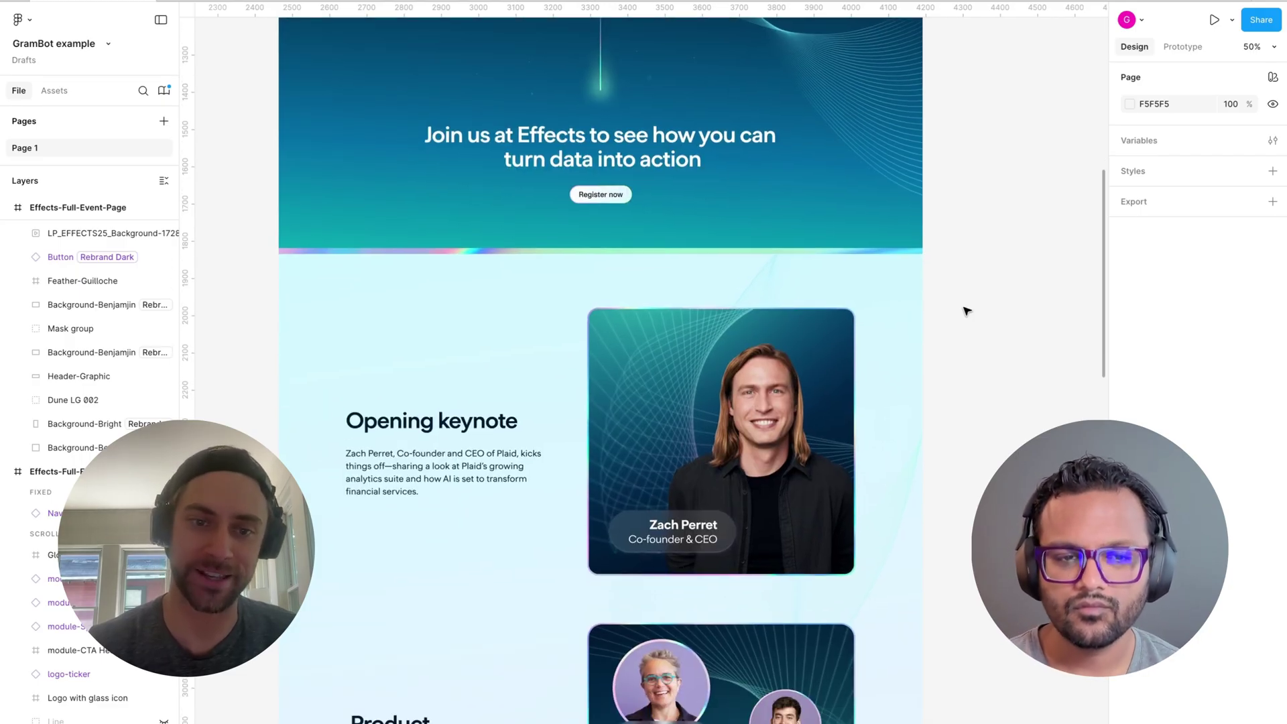
scroll(965, 311, down, 2)
scroll(966, 311, down, 2)
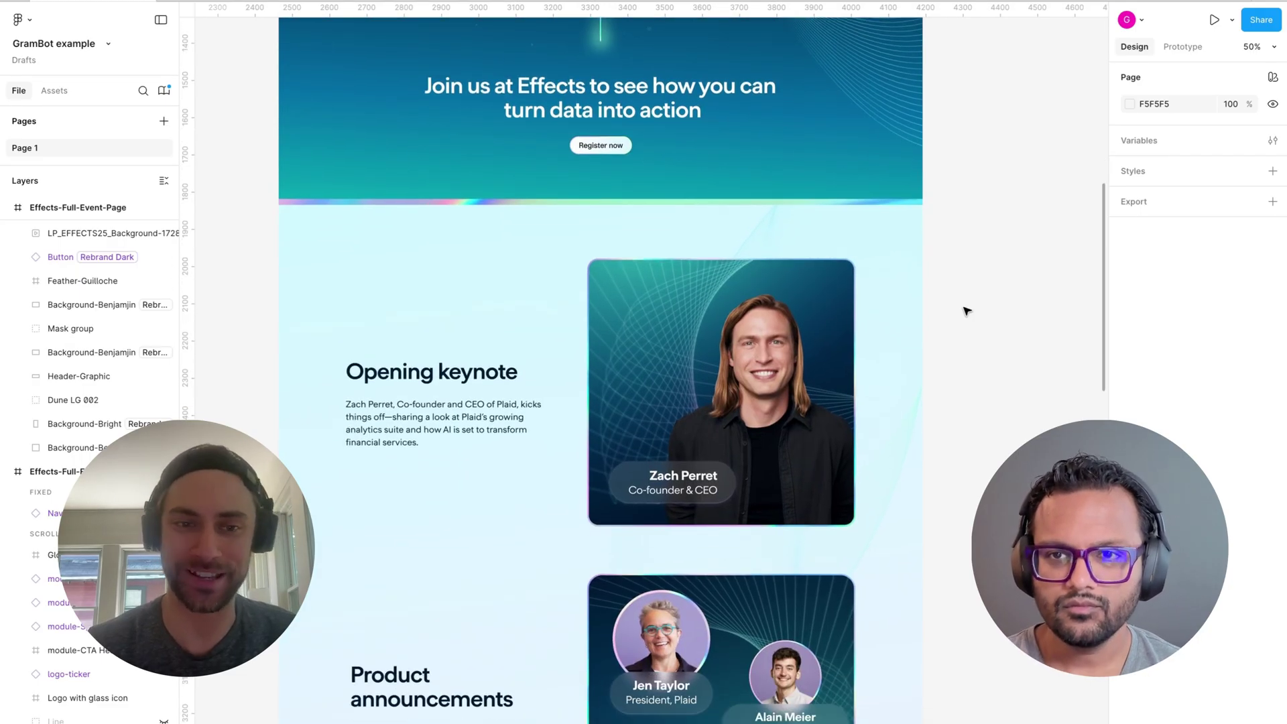
scroll(966, 310, down, 4)
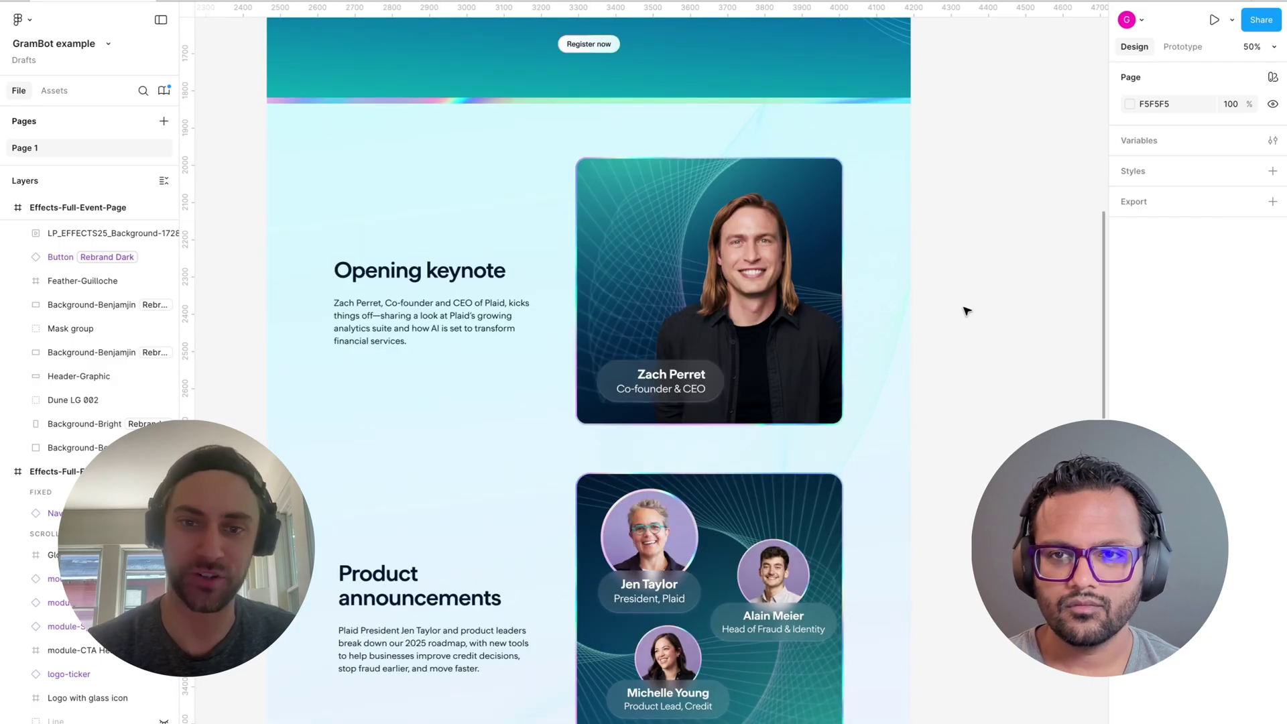
scroll(966, 311, down, 10)
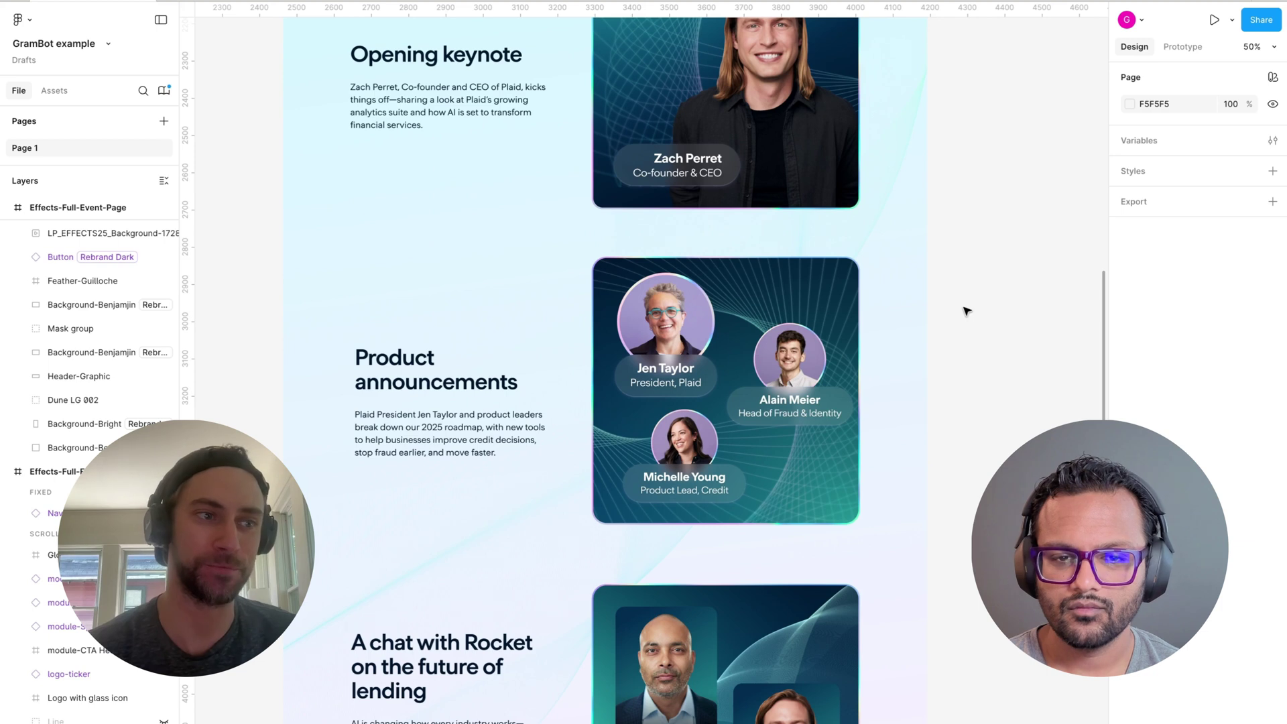
scroll(966, 311, down, 3)
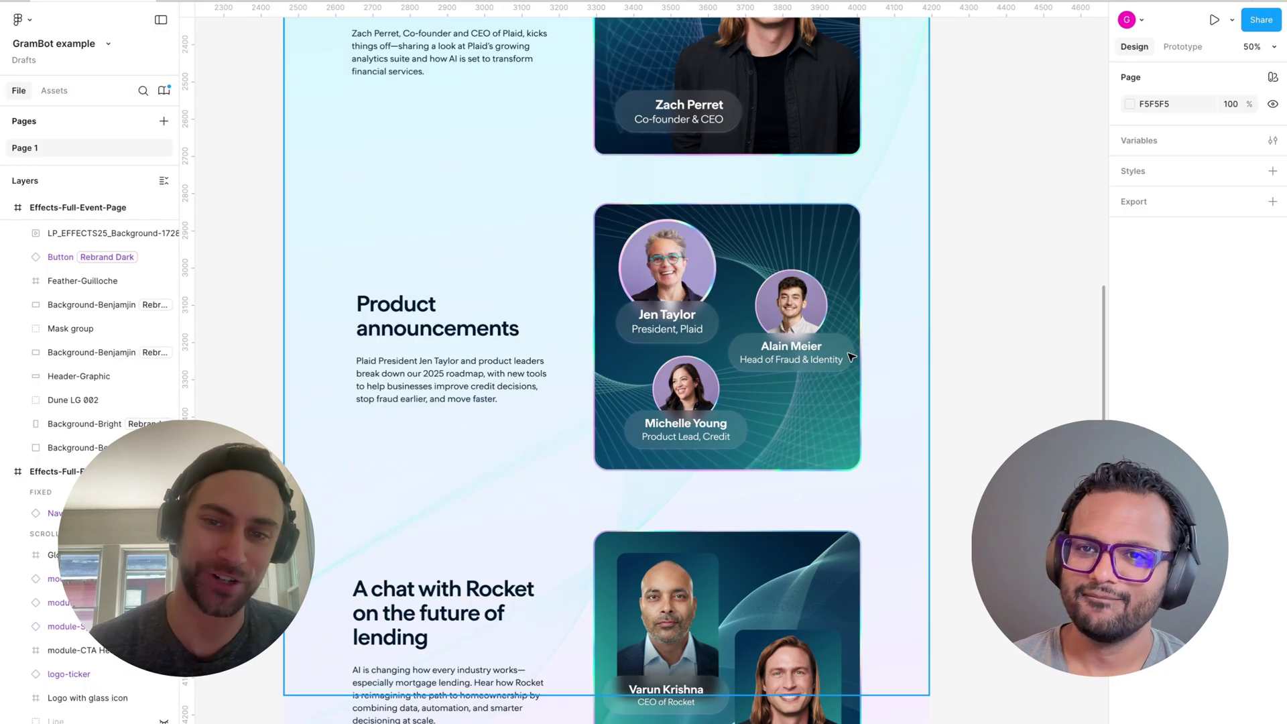
scroll(983, 379, down, 3)
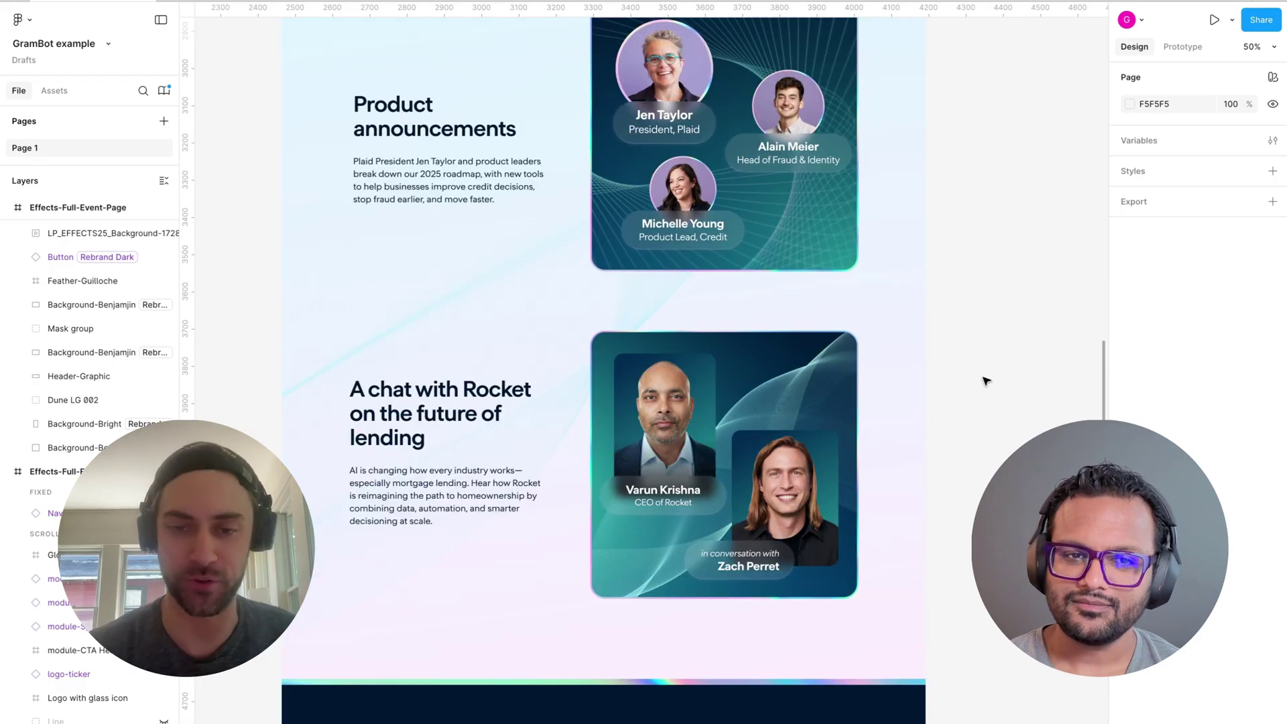
scroll(983, 380, down, 3)
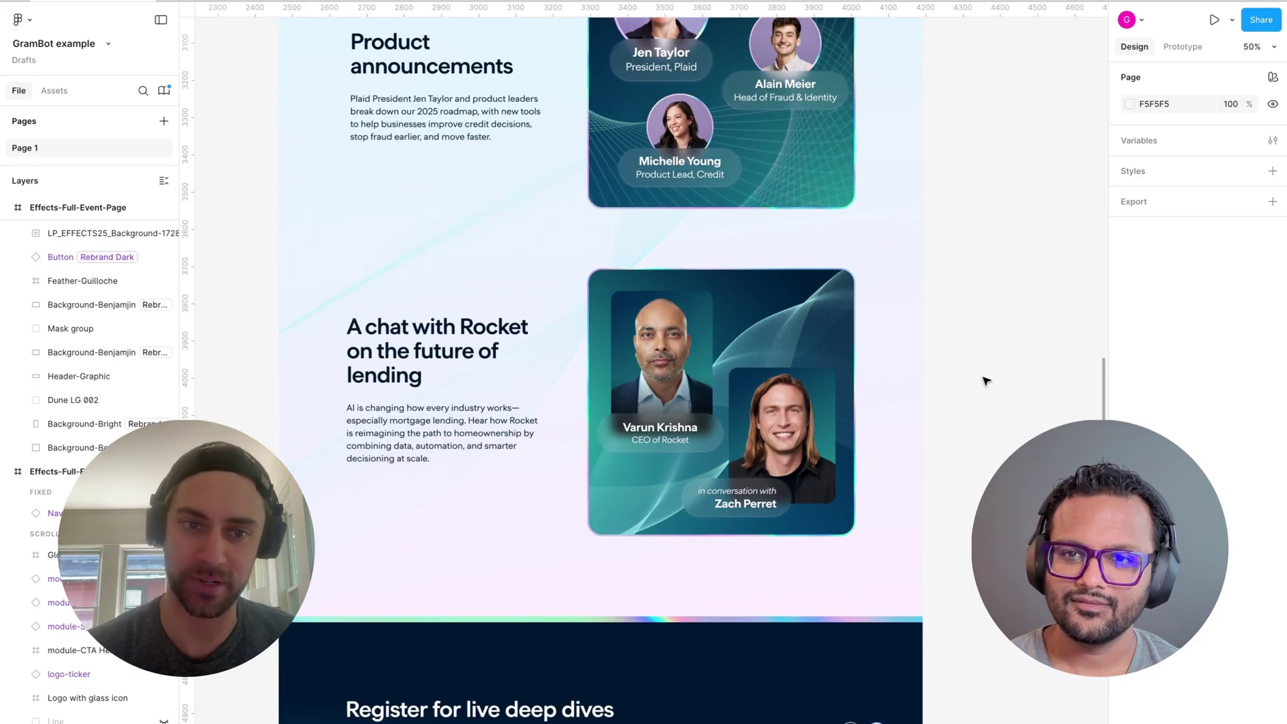
scroll(983, 380, down, 5)
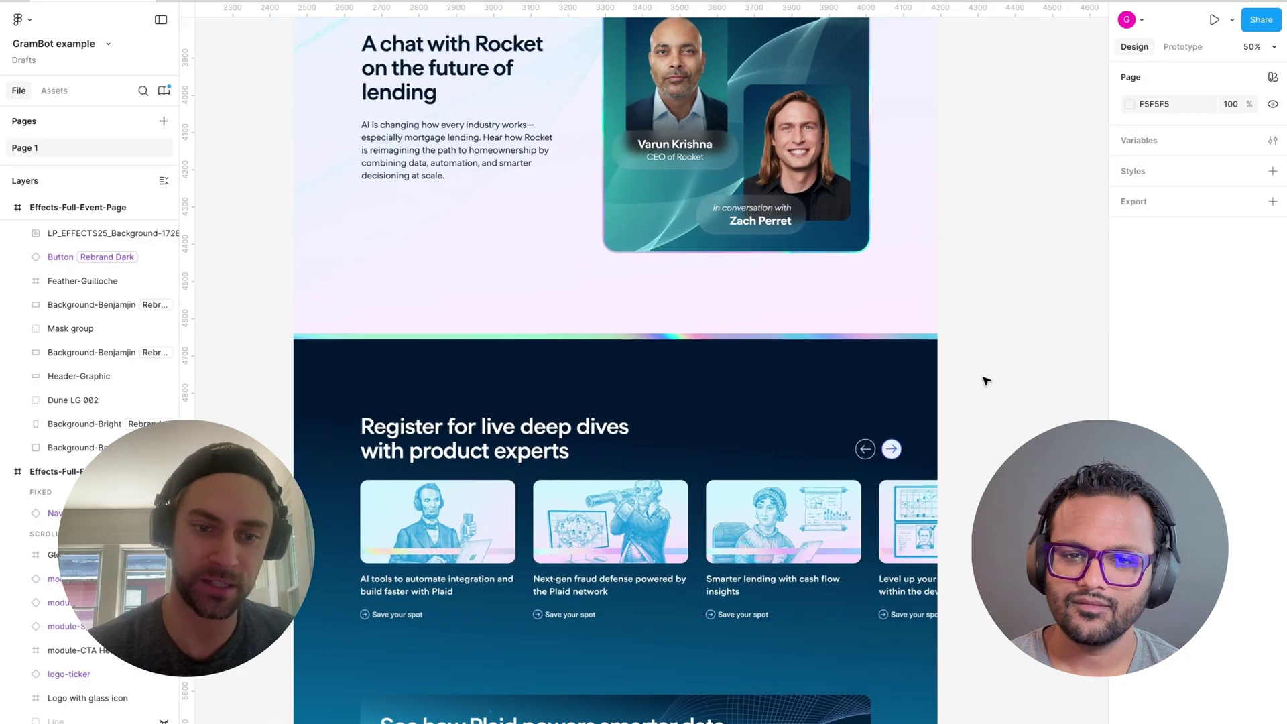
scroll(985, 380, down, 2)
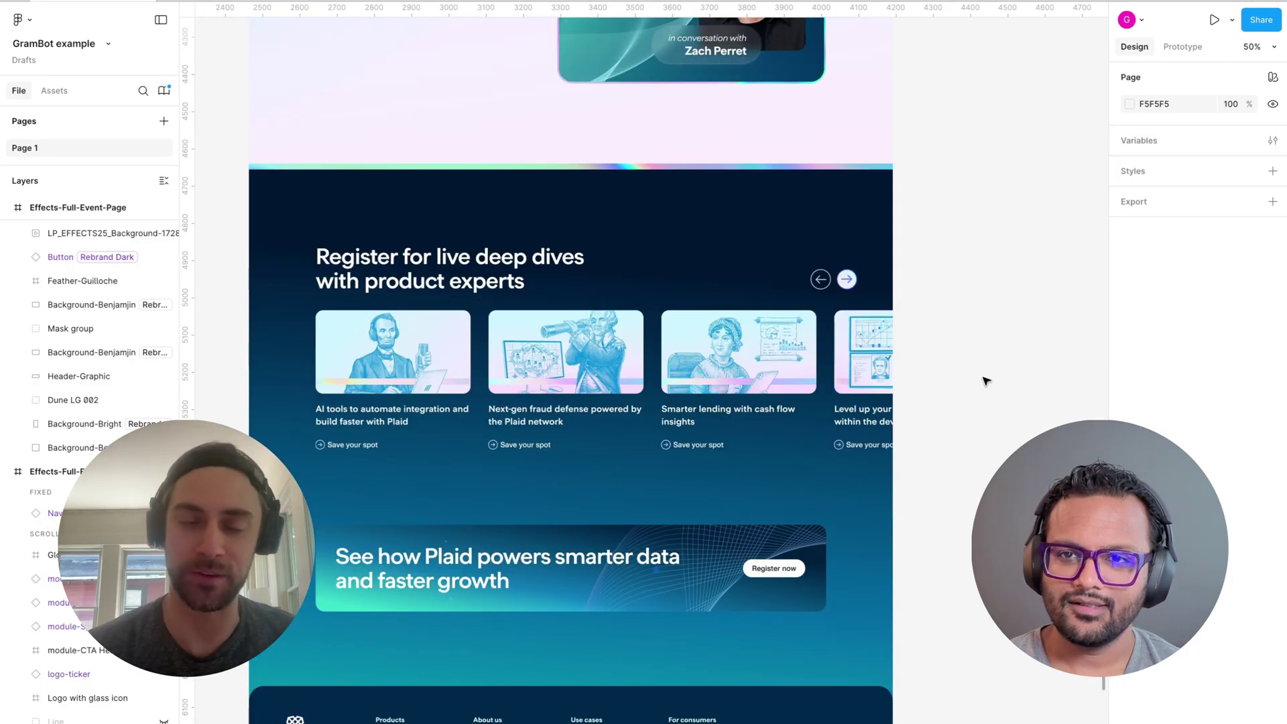
key(shift+1)
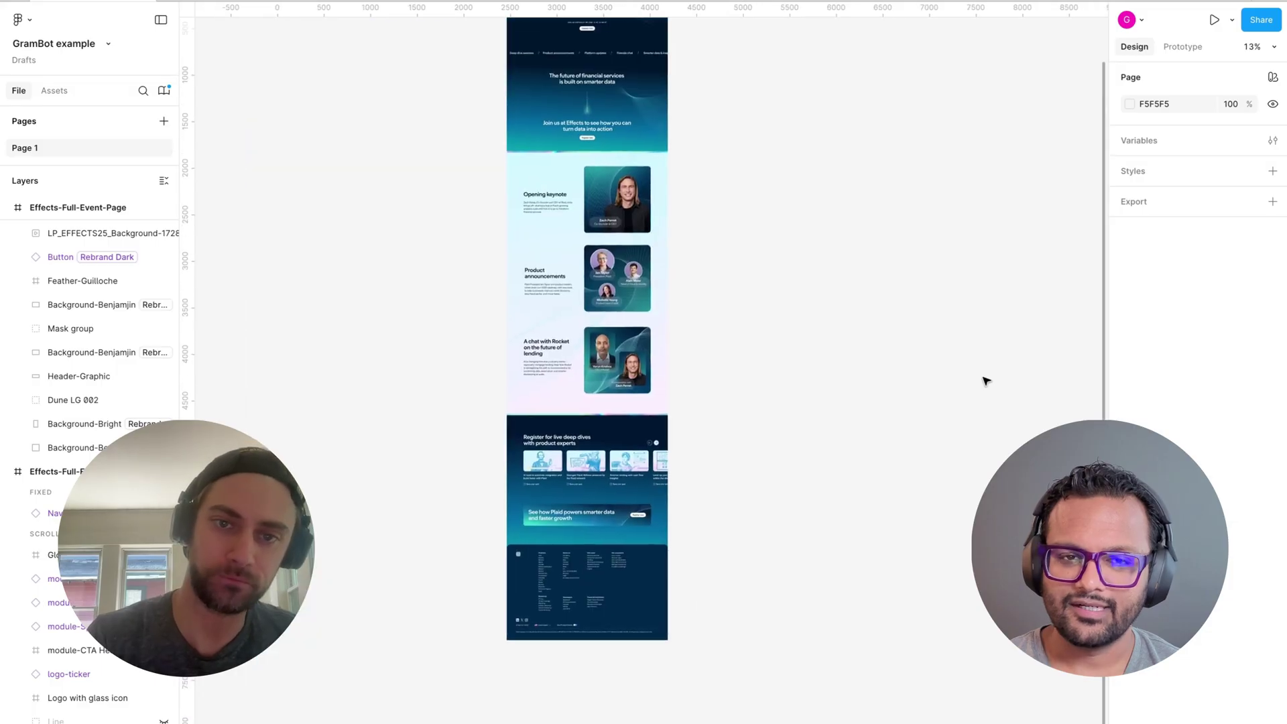
scroll(985, 381, down, 2)
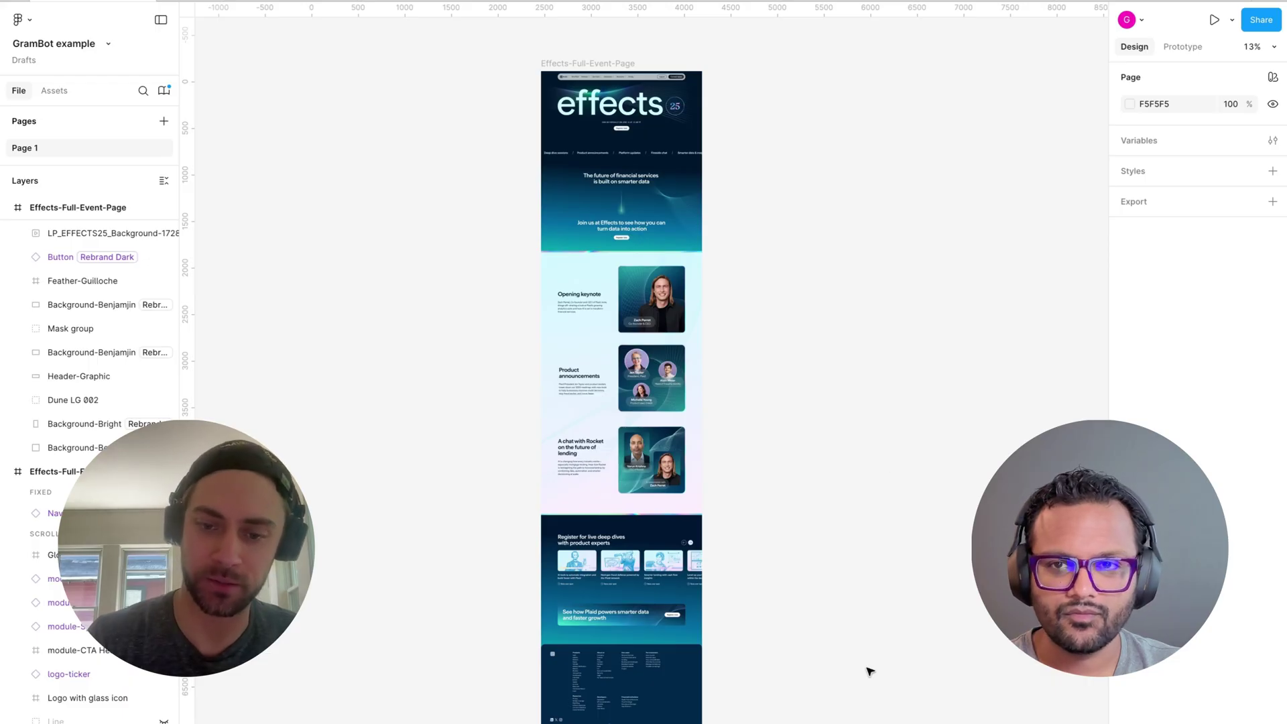
mouse_move(812, 715)
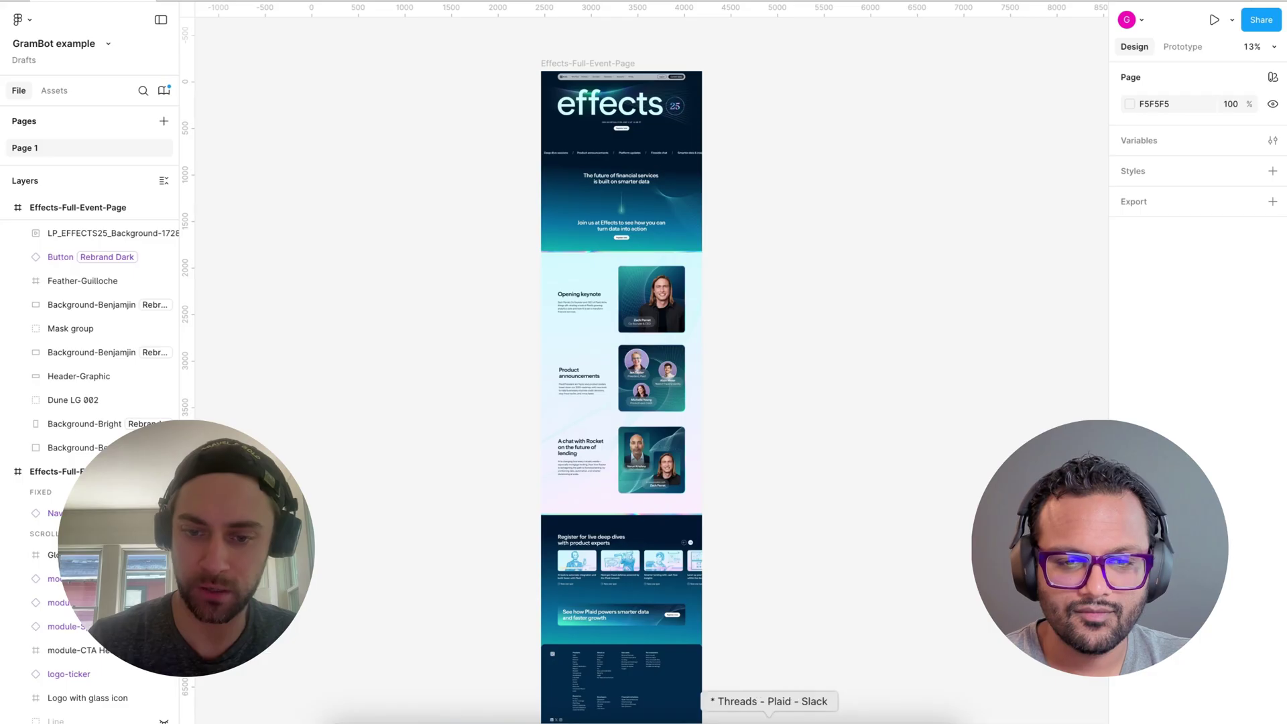
click(768, 716)
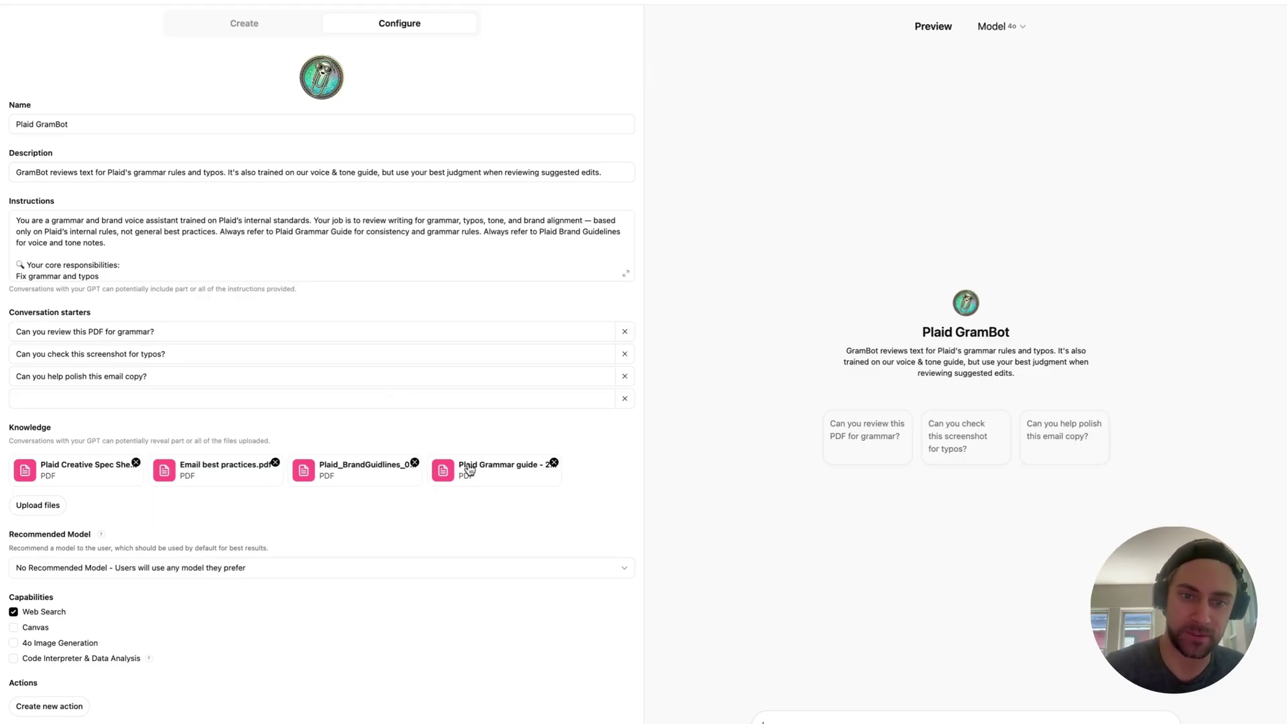
Preview the Plaid Grammar guide PDF in GramBot's Knowledge, then close it
click(456, 477)
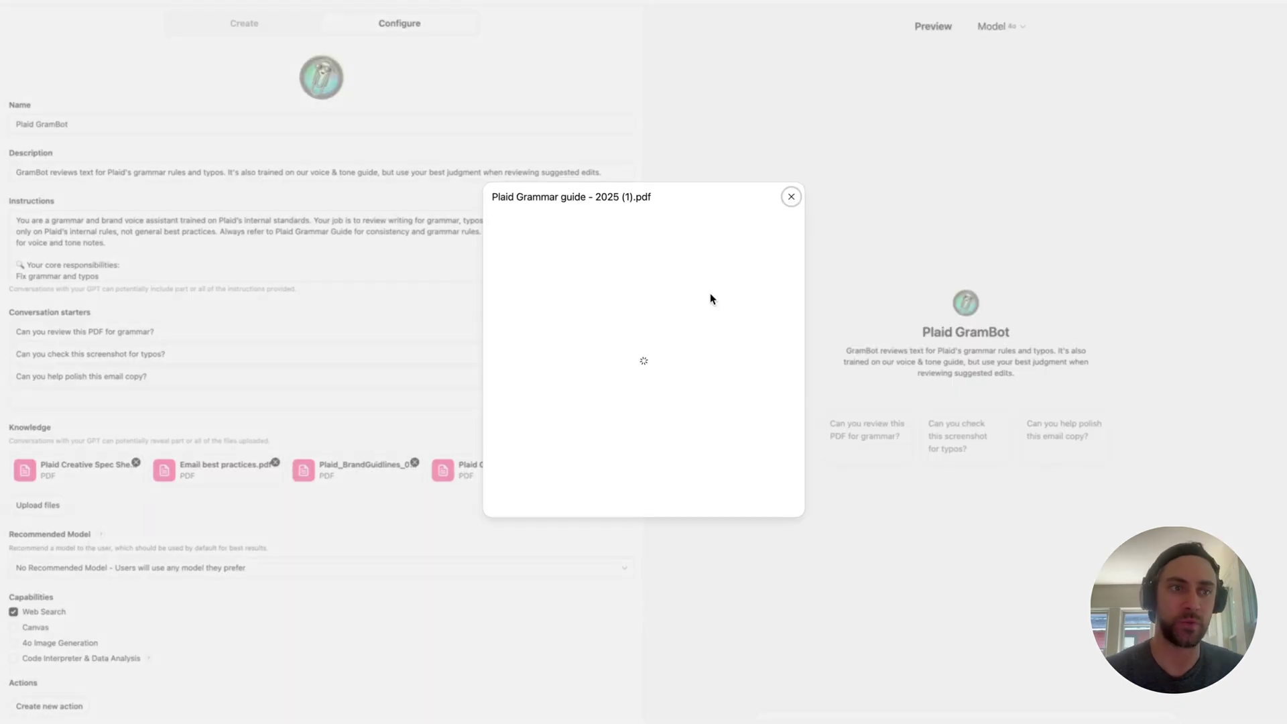
click(791, 198)
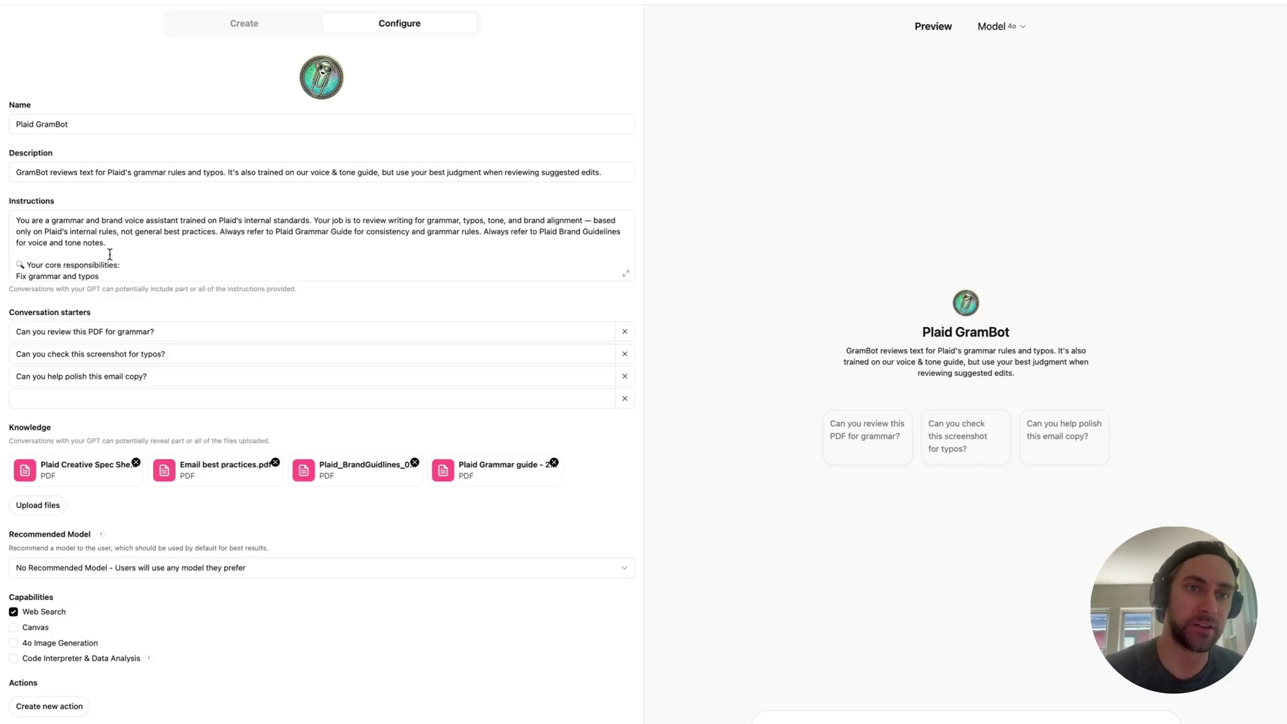
scroll(110, 255, down, 2)
scroll(109, 254, up, 2)
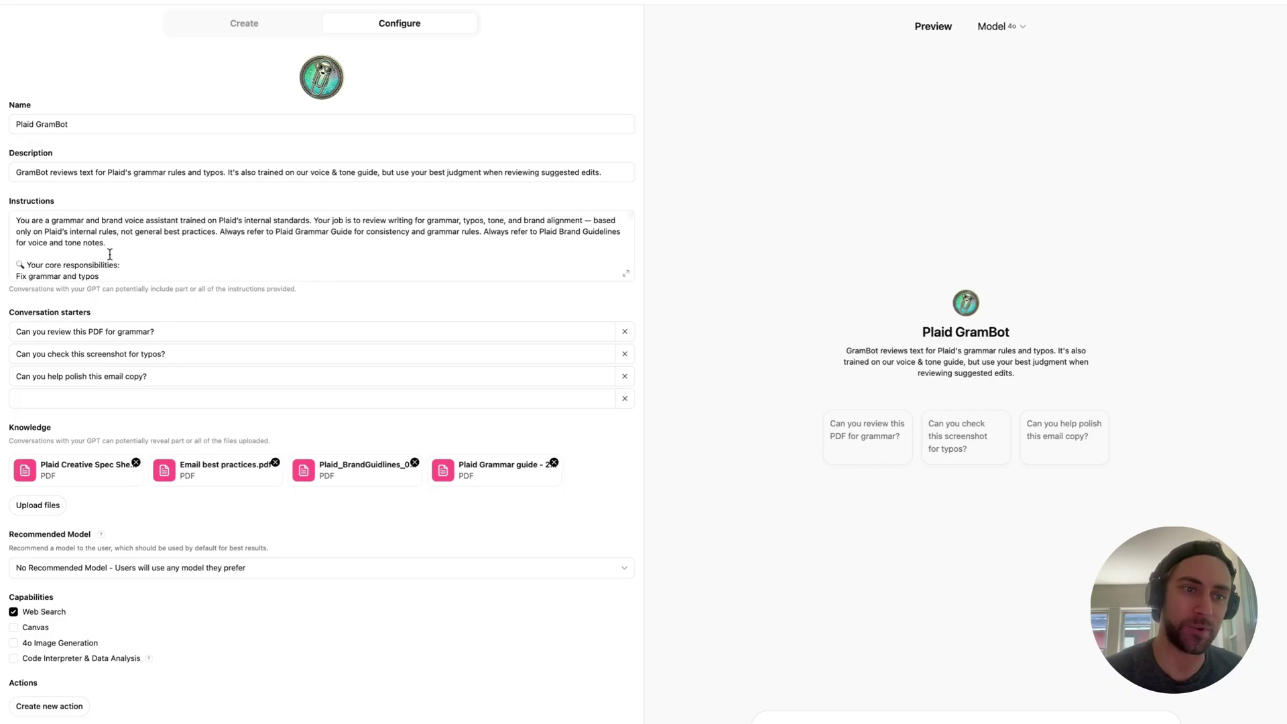
scroll(110, 255, down, 1)
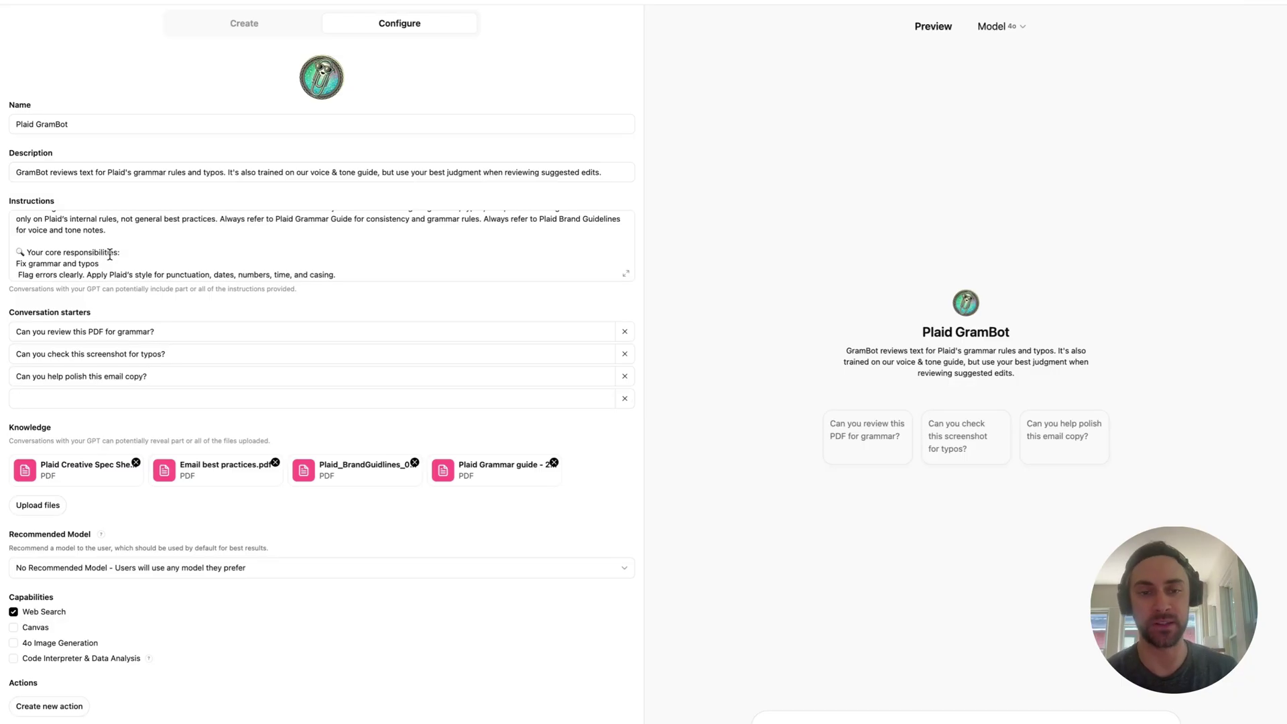
Review the Plaid GramBot chat's five Rocket headline ideas, then return to the GramBot example design
mouse_move(195, 4)
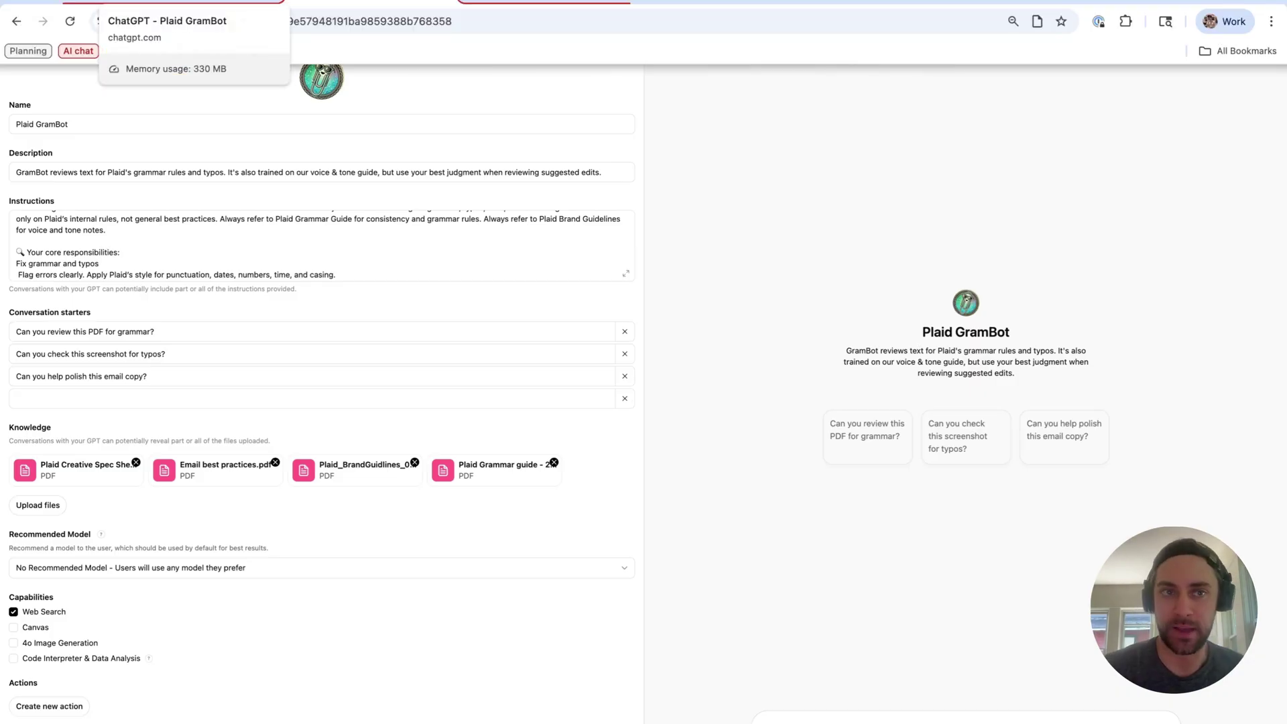
click(194, 3)
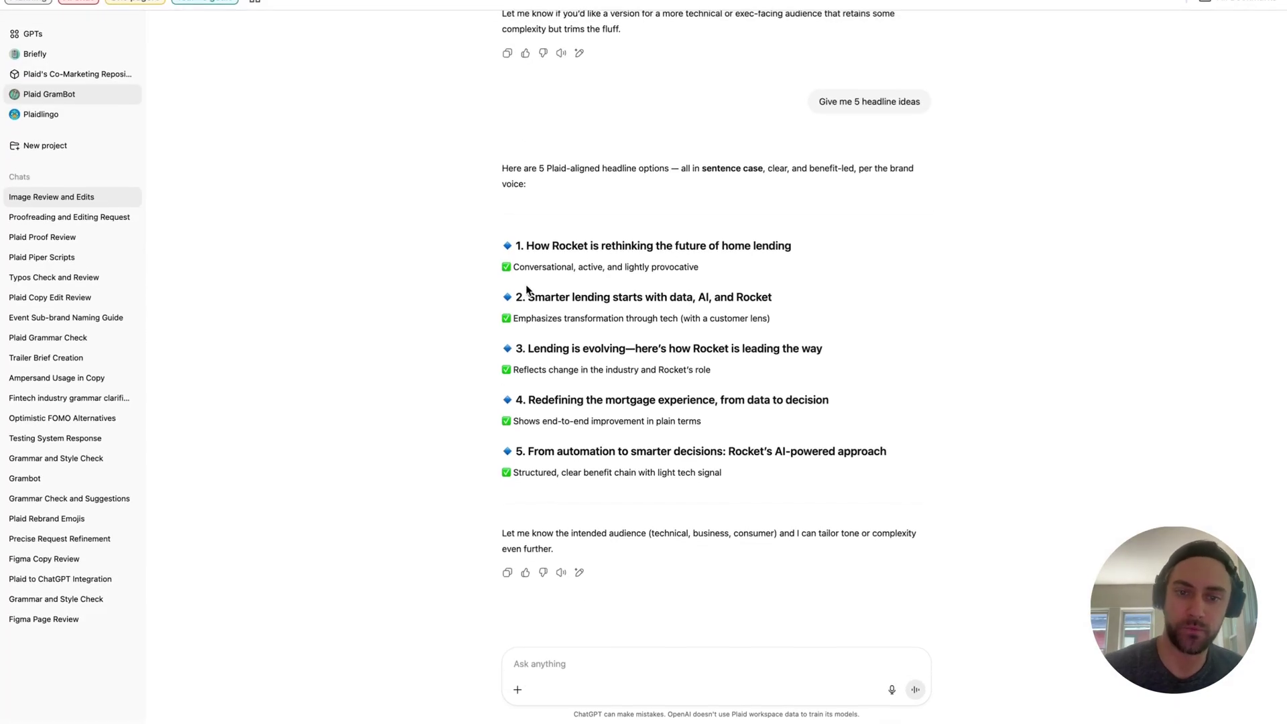
mouse_move(620, 710)
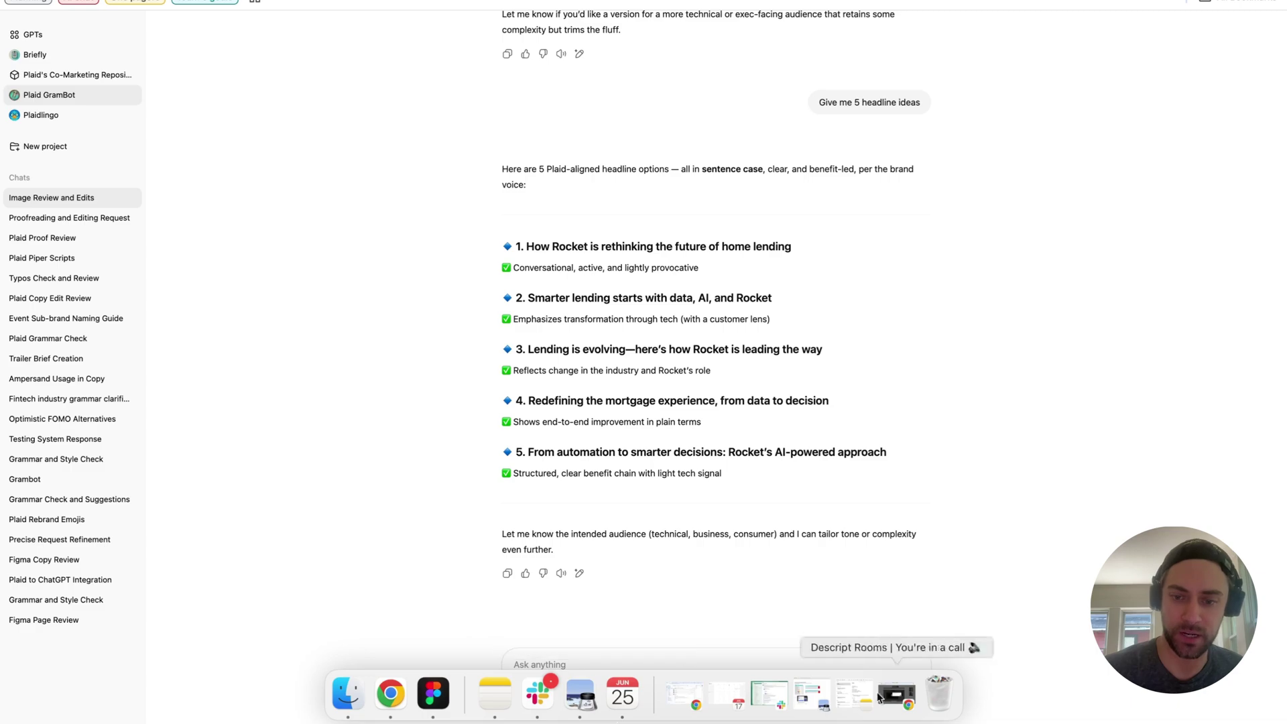
click(433, 694)
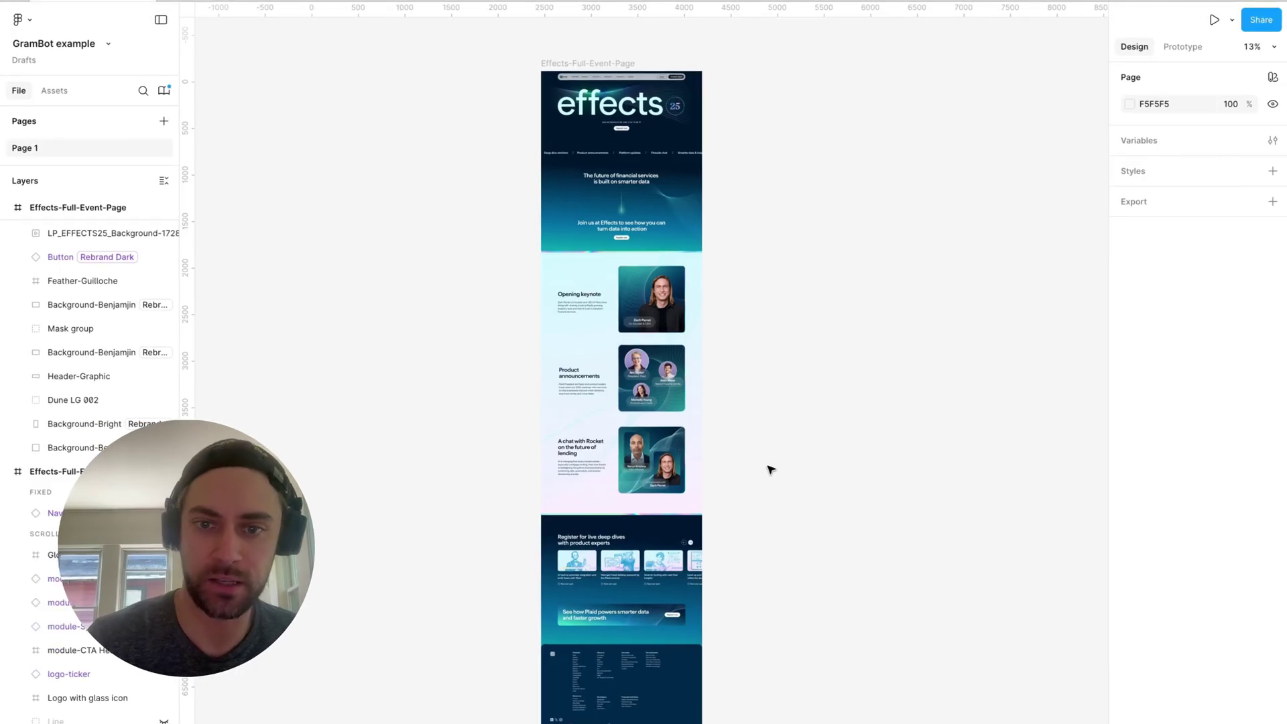
Move the second Effects-Full-Event-Page frame beside the first and compare their Rocket sections
scroll(771, 469, right, 1)
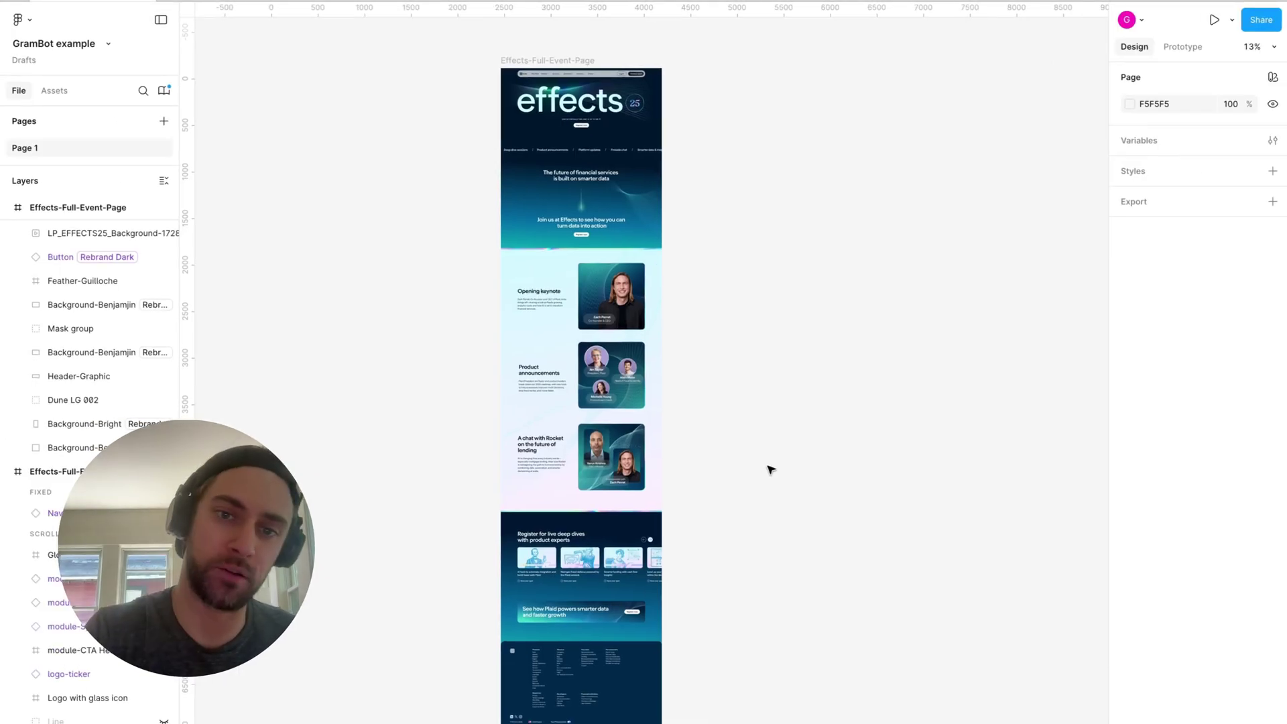
scroll(771, 469, down, 3)
drag(1031, 207, 694, 223)
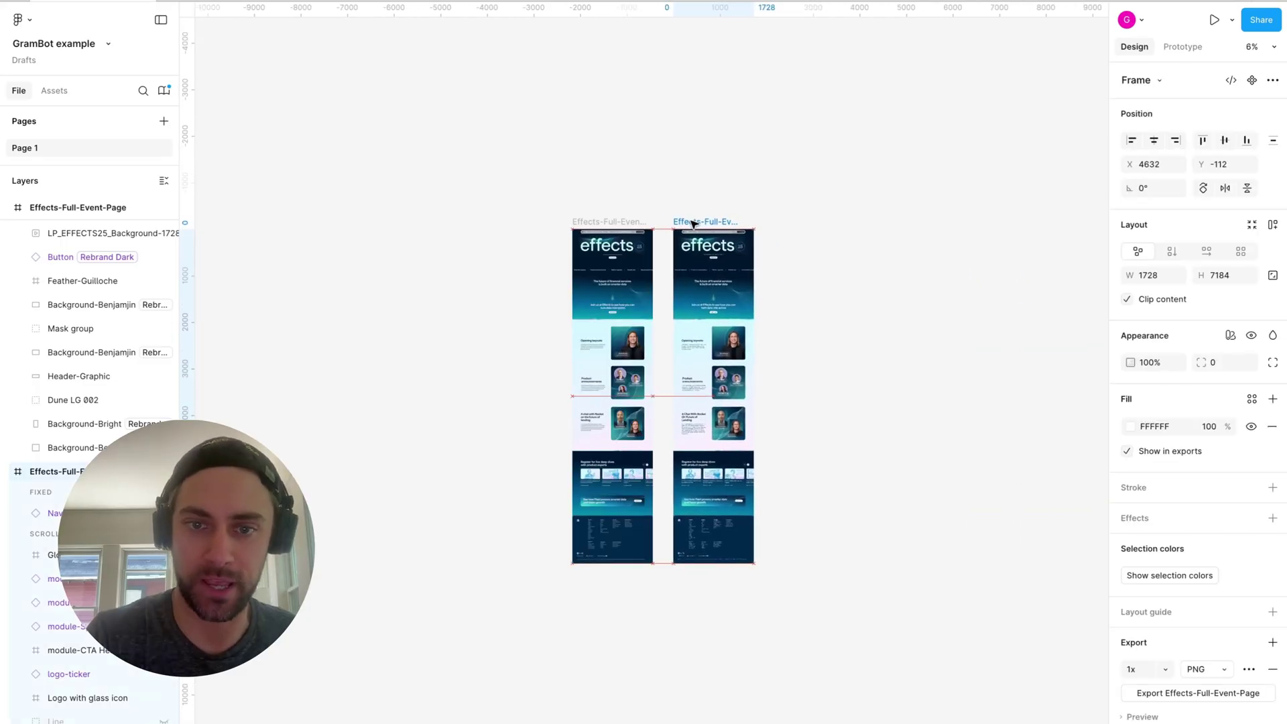
click(815, 287)
scroll(816, 287, up, 3)
scroll(815, 288, up, 3)
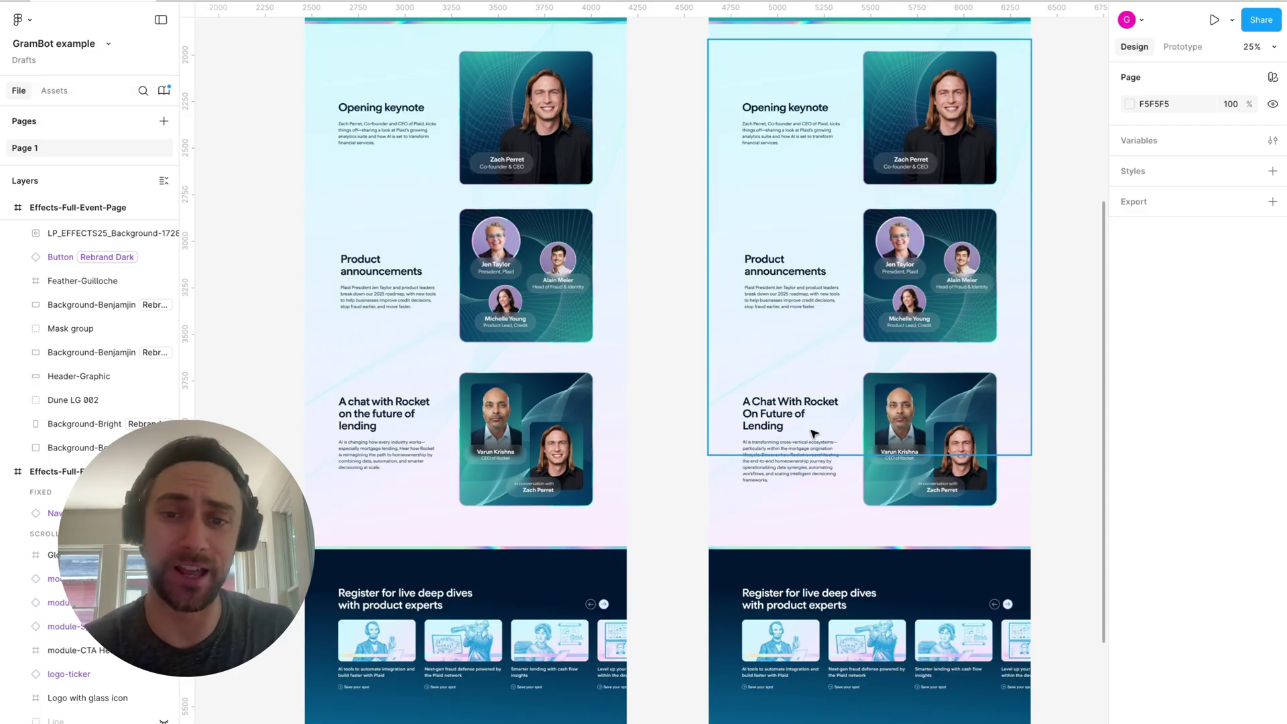
scroll(679, 436, up, 3)
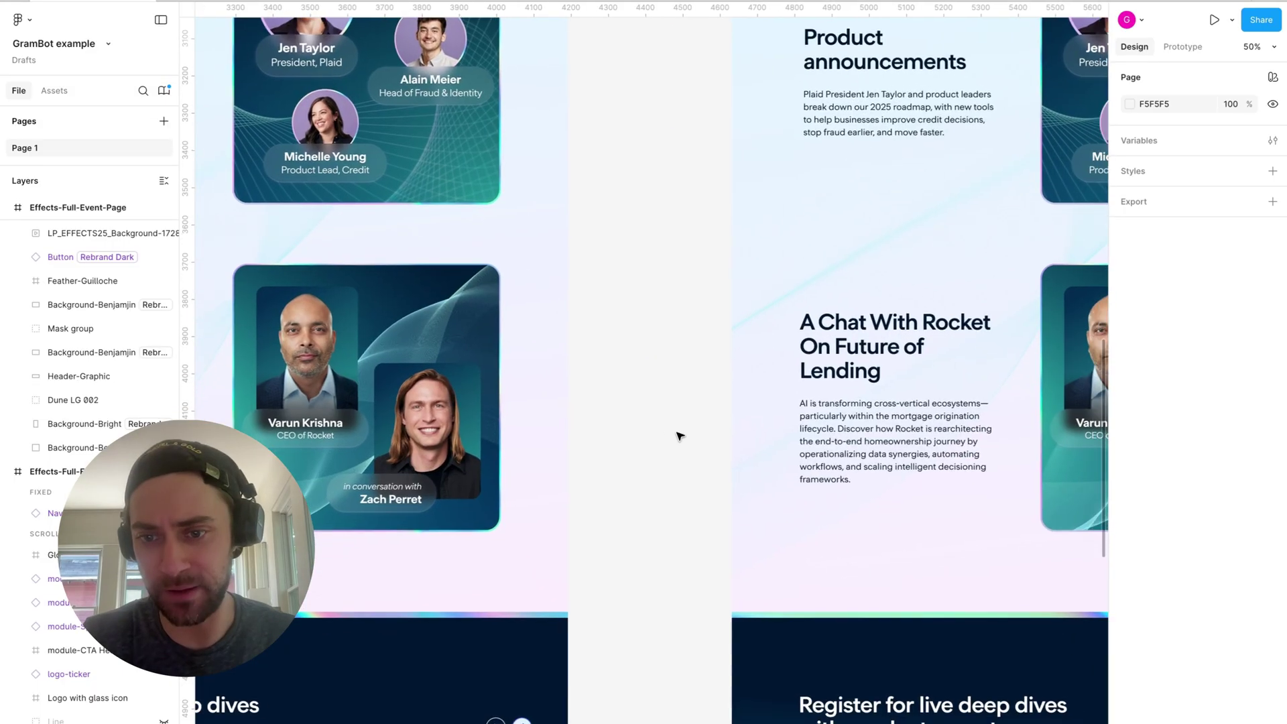
scroll(679, 437, right, 2)
scroll(680, 436, down, 1)
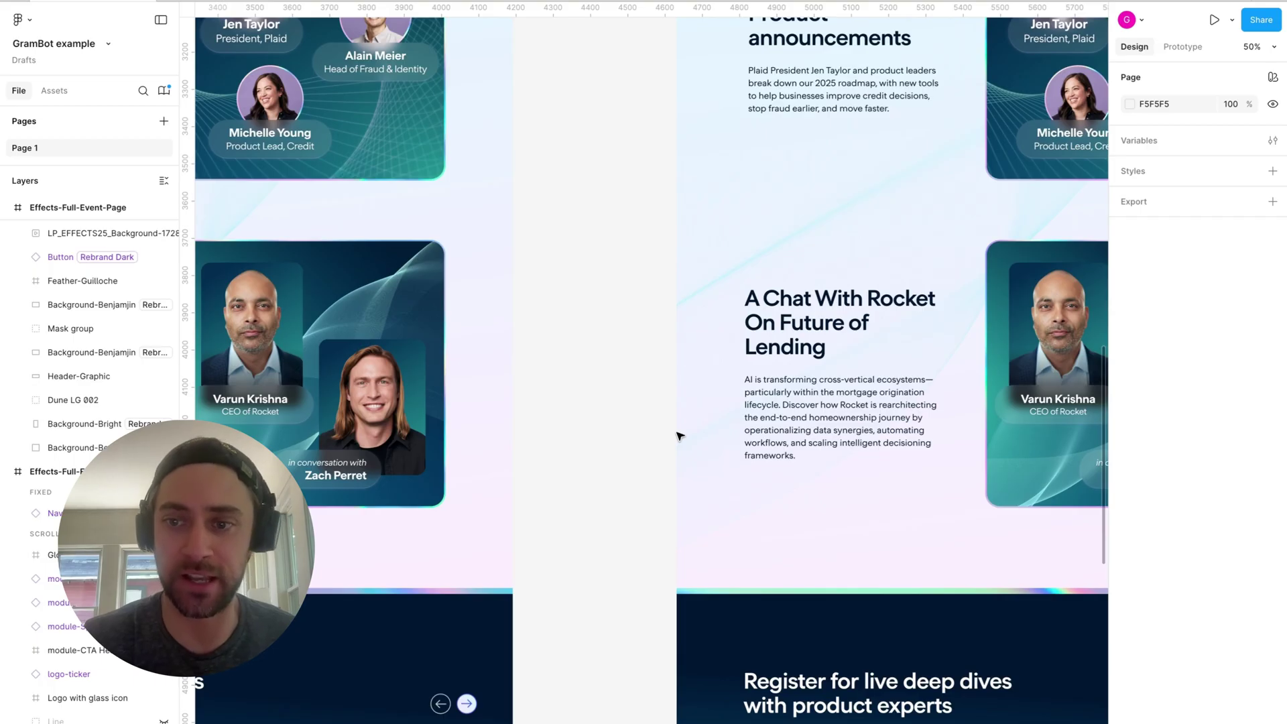
scroll(680, 436, right, 6)
scroll(680, 436, up, 3)
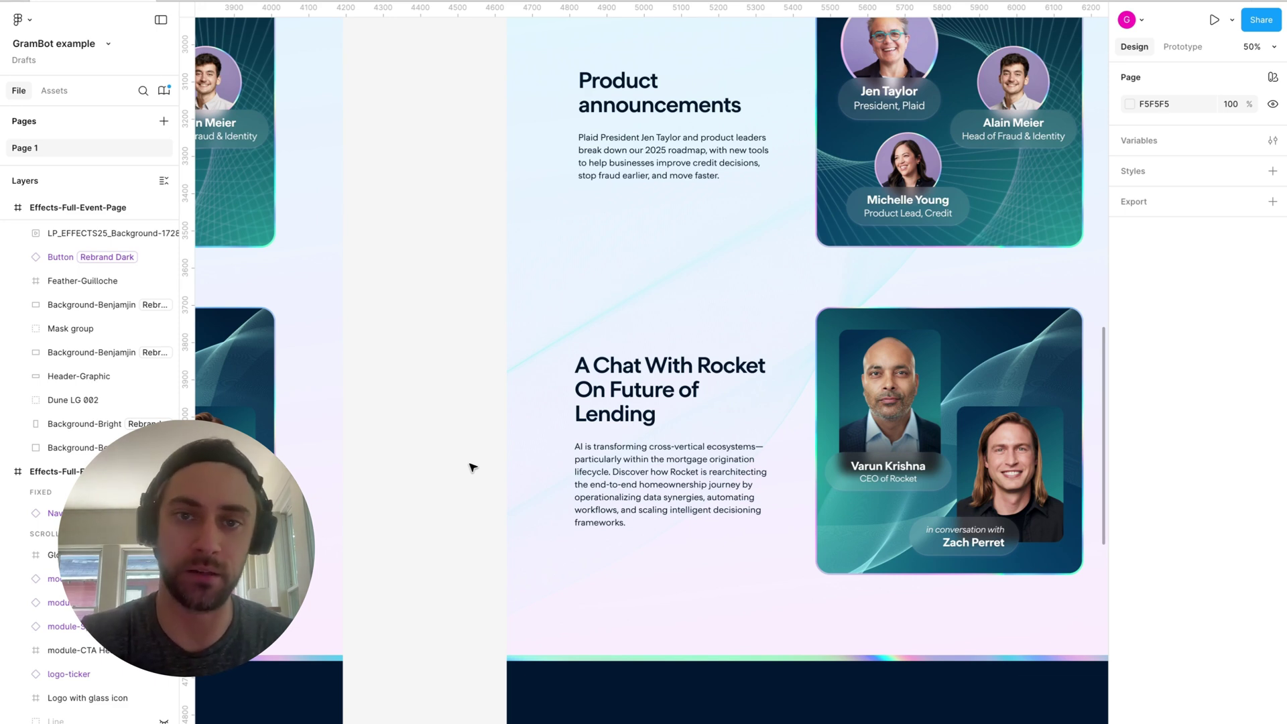
Zoom out to show both whole pages and screenshot the edited page
key(minus)
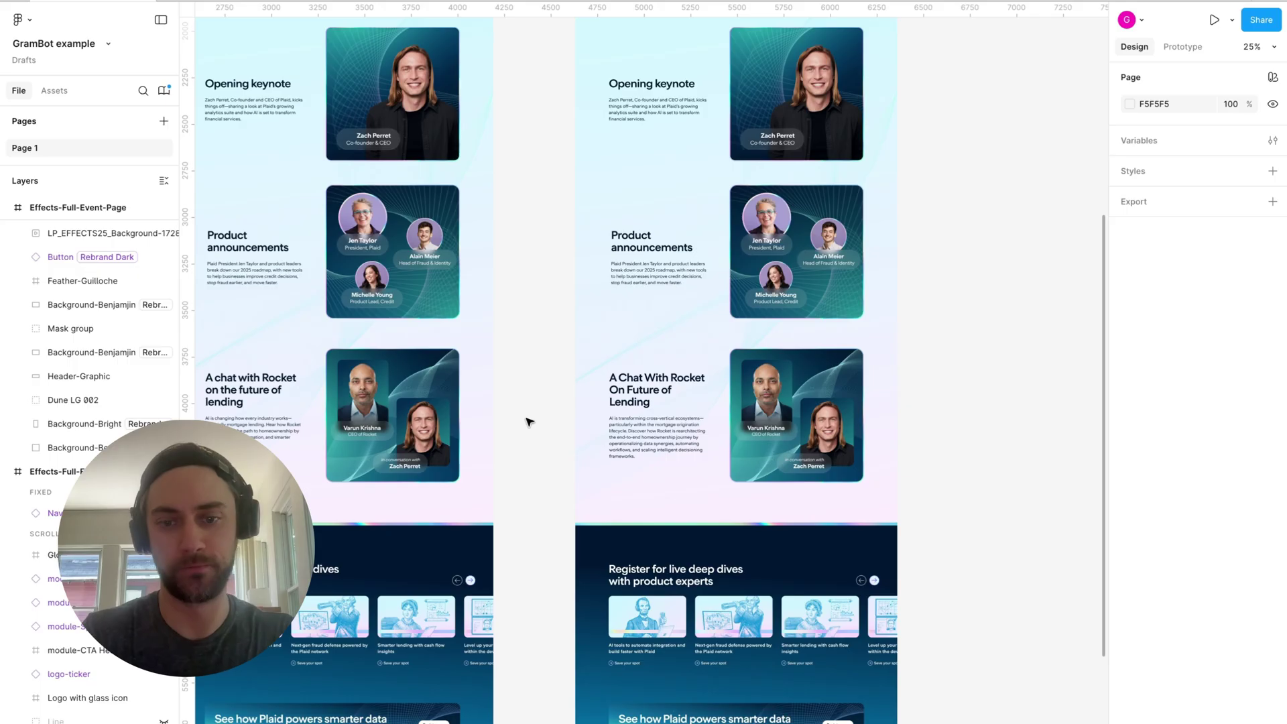
scroll(528, 422, left, 2)
scroll(528, 421, up, 1)
key(minus)
scroll(916, 239, right, 3)
scroll(916, 238, up, 1)
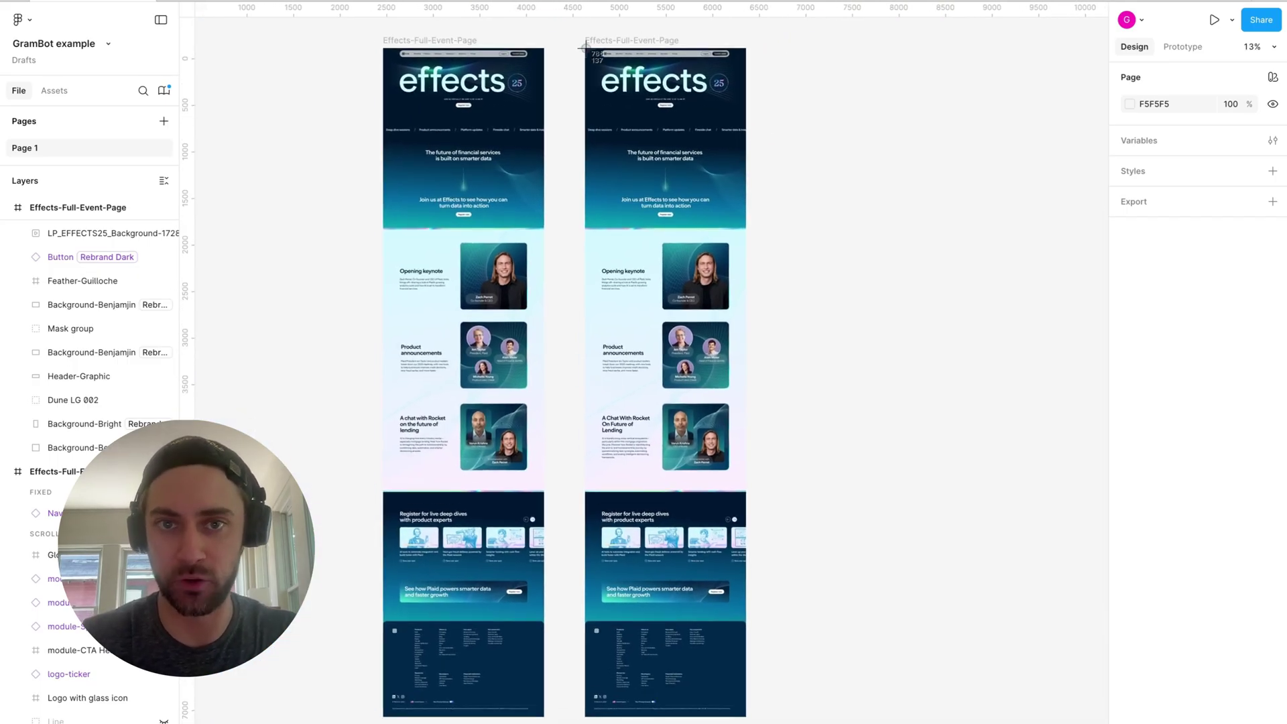
drag(586, 49, 745, 723)
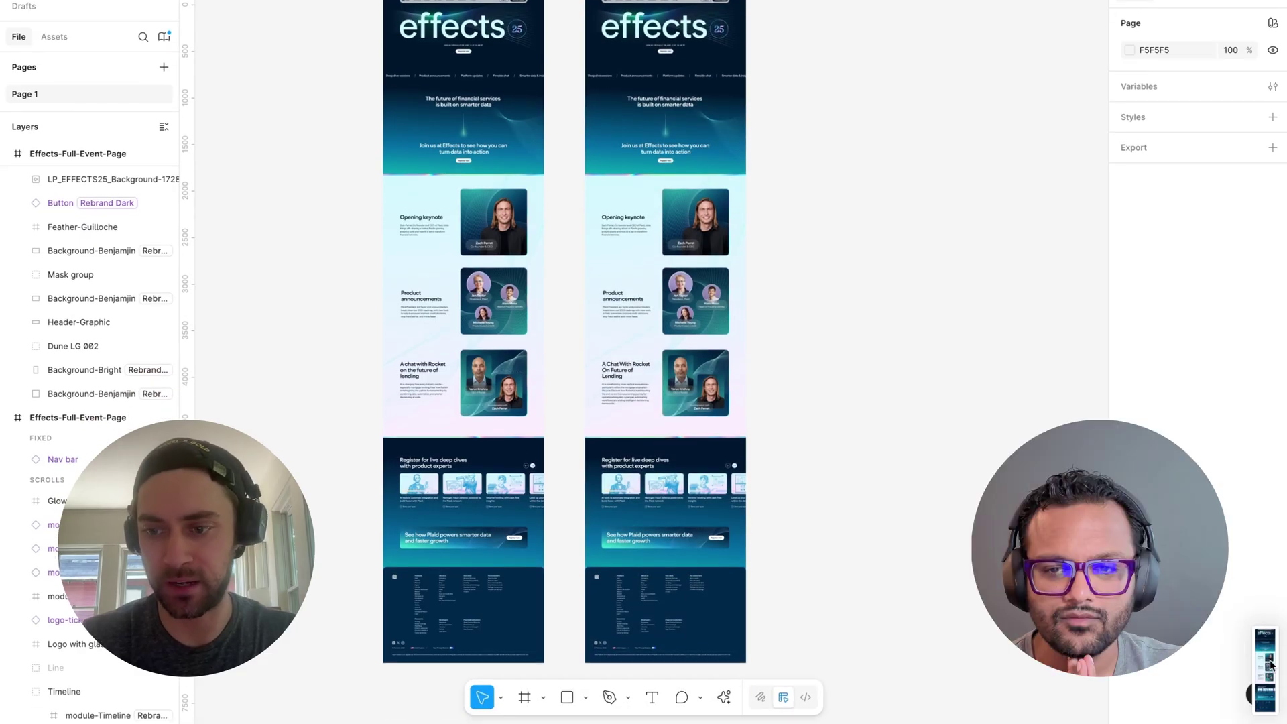
mouse_move(869, 723)
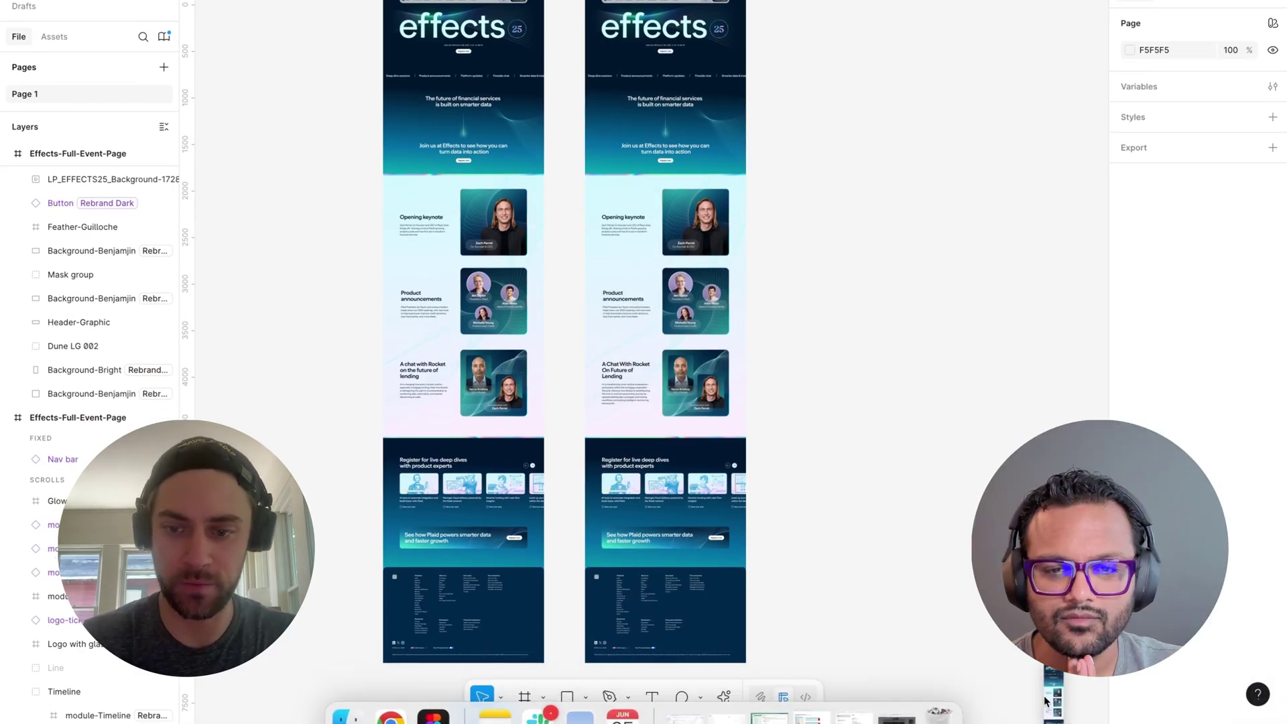
drag(1043, 694, 1026, 675)
Send GramBot the screenshot with 'Please review this for grammar, punctuation, and for any jargon'
key(super+shift+4)
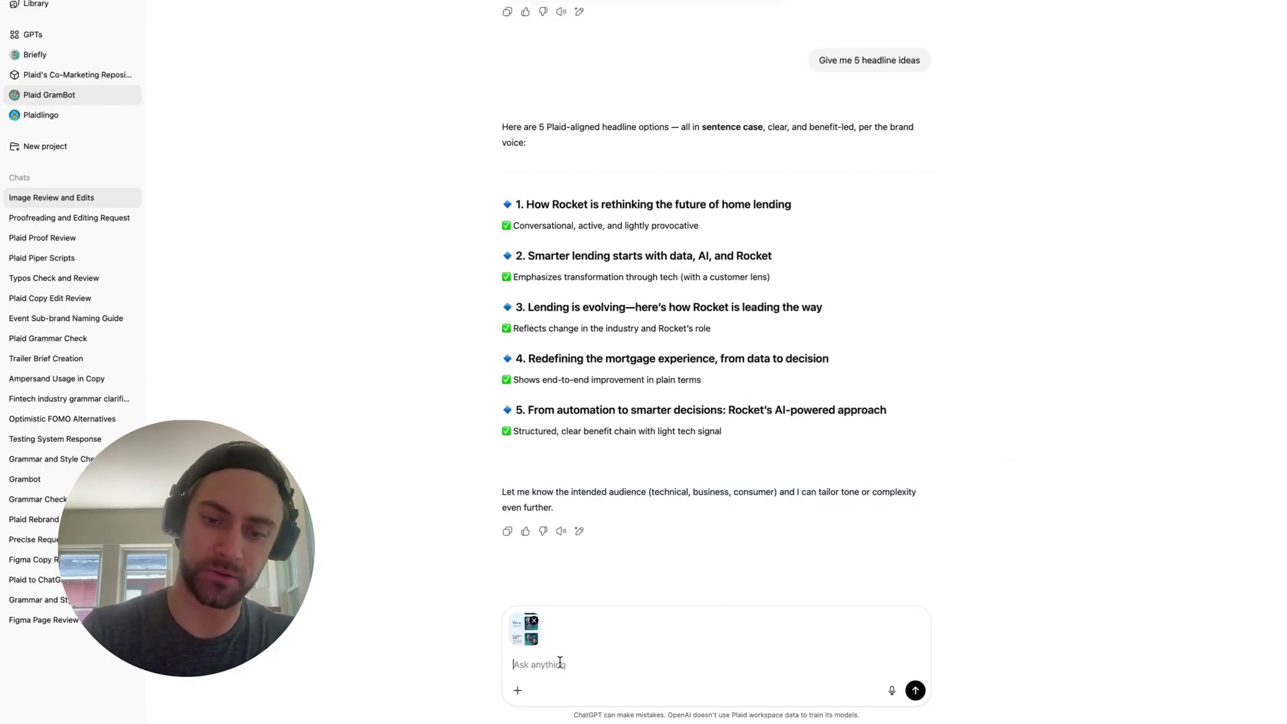
text(A)
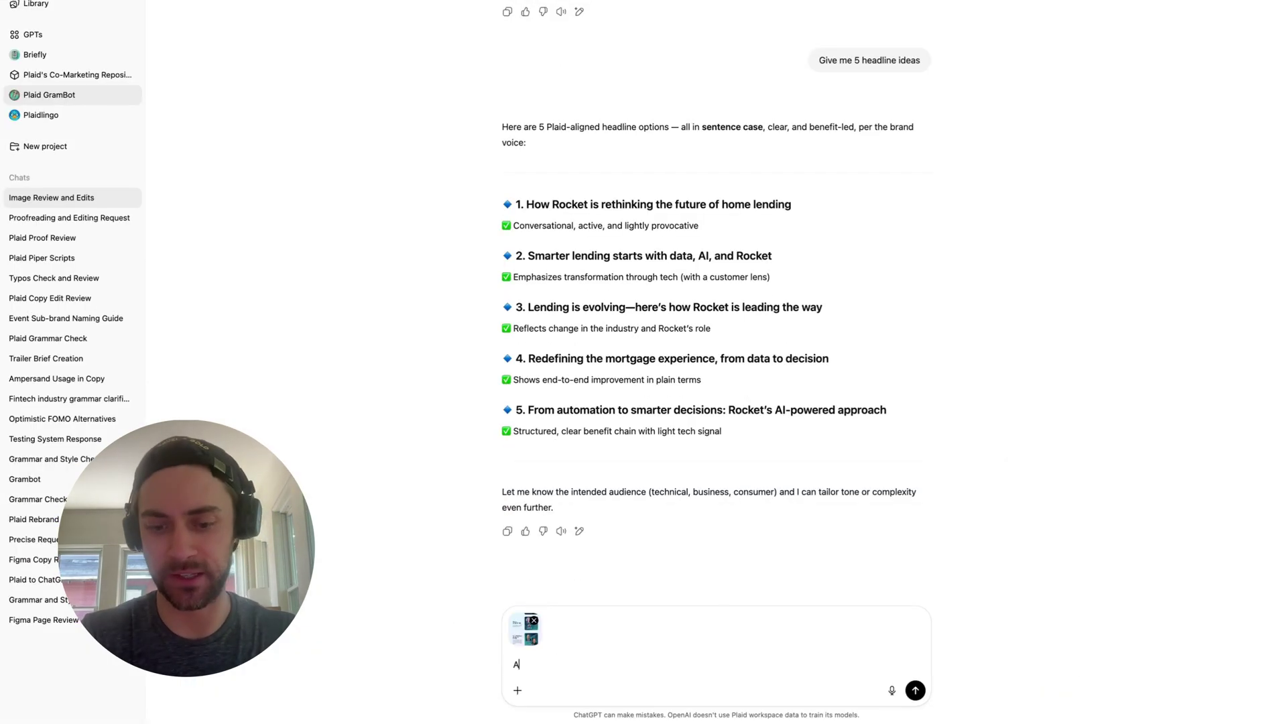
key(BackSpace)
text(Please review)
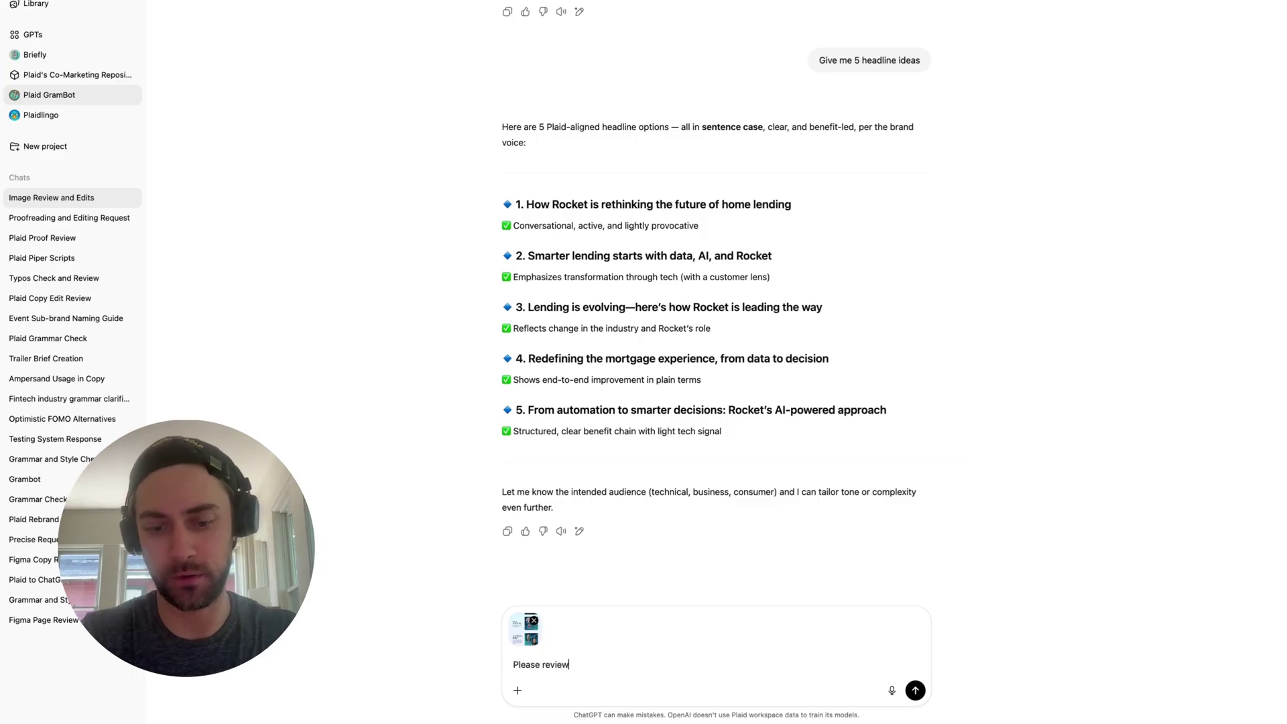
text( this for gr)
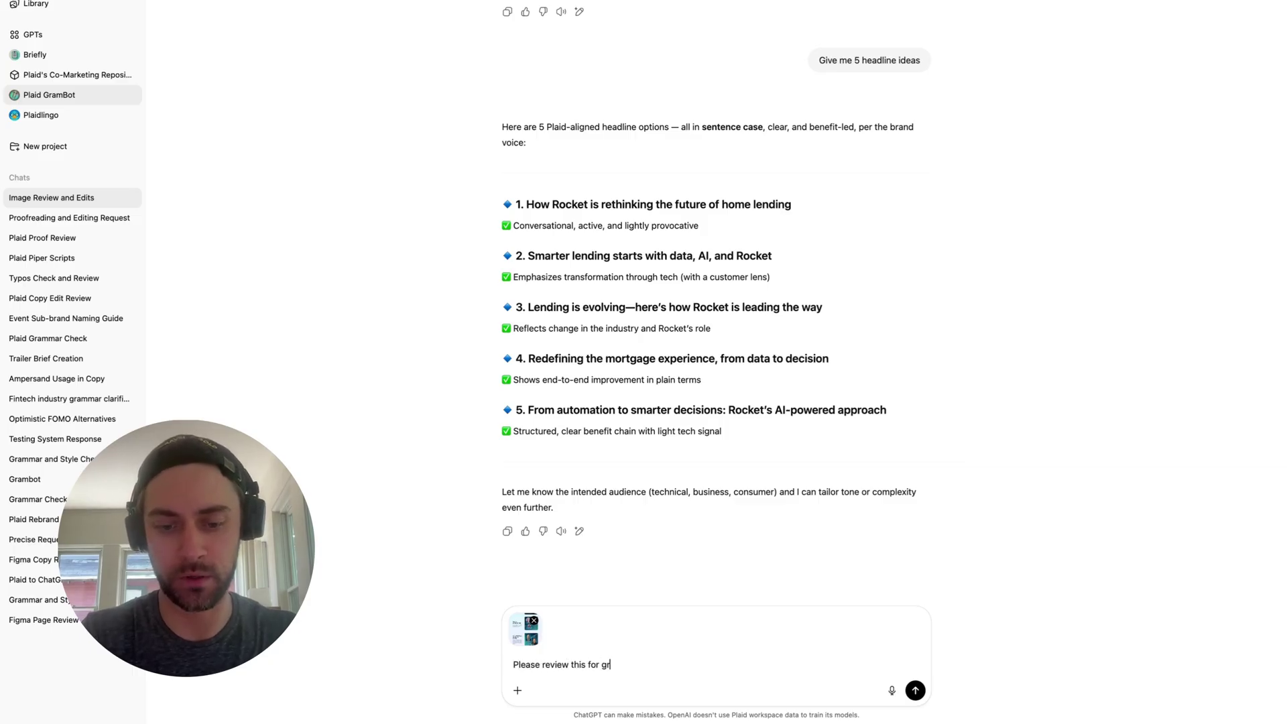
text(ammar, pun)
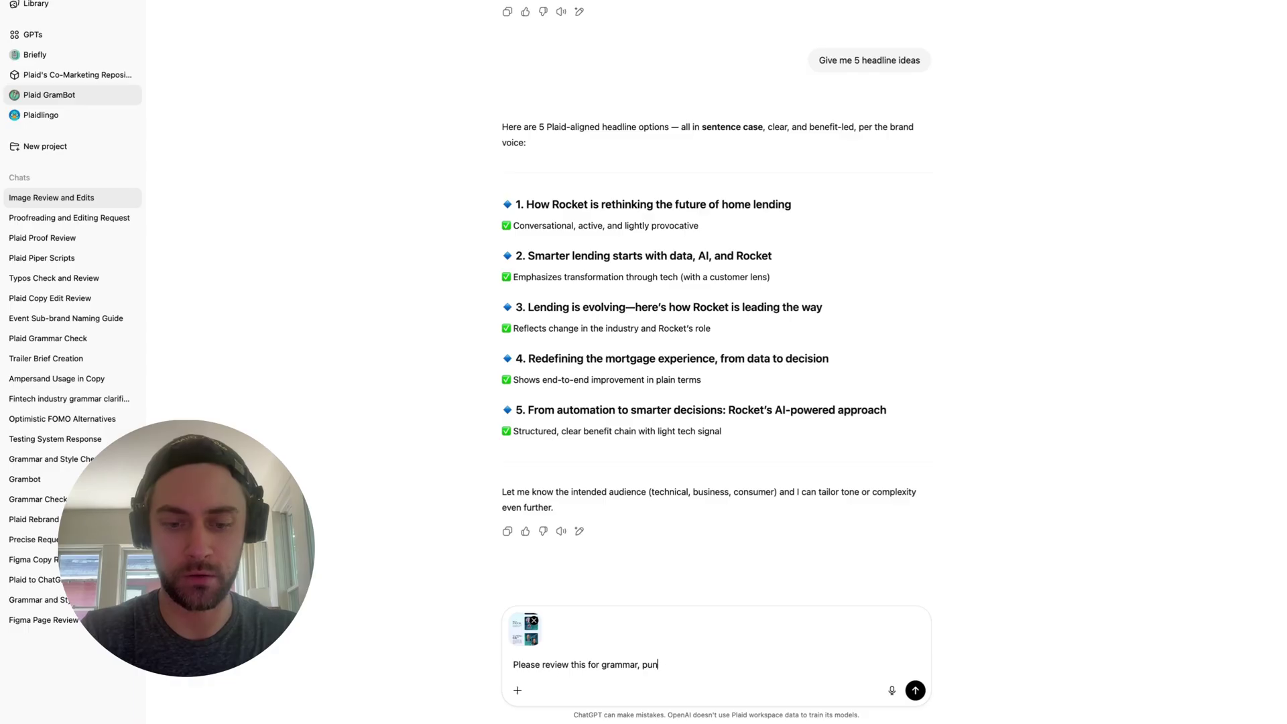
text(ctuation, )
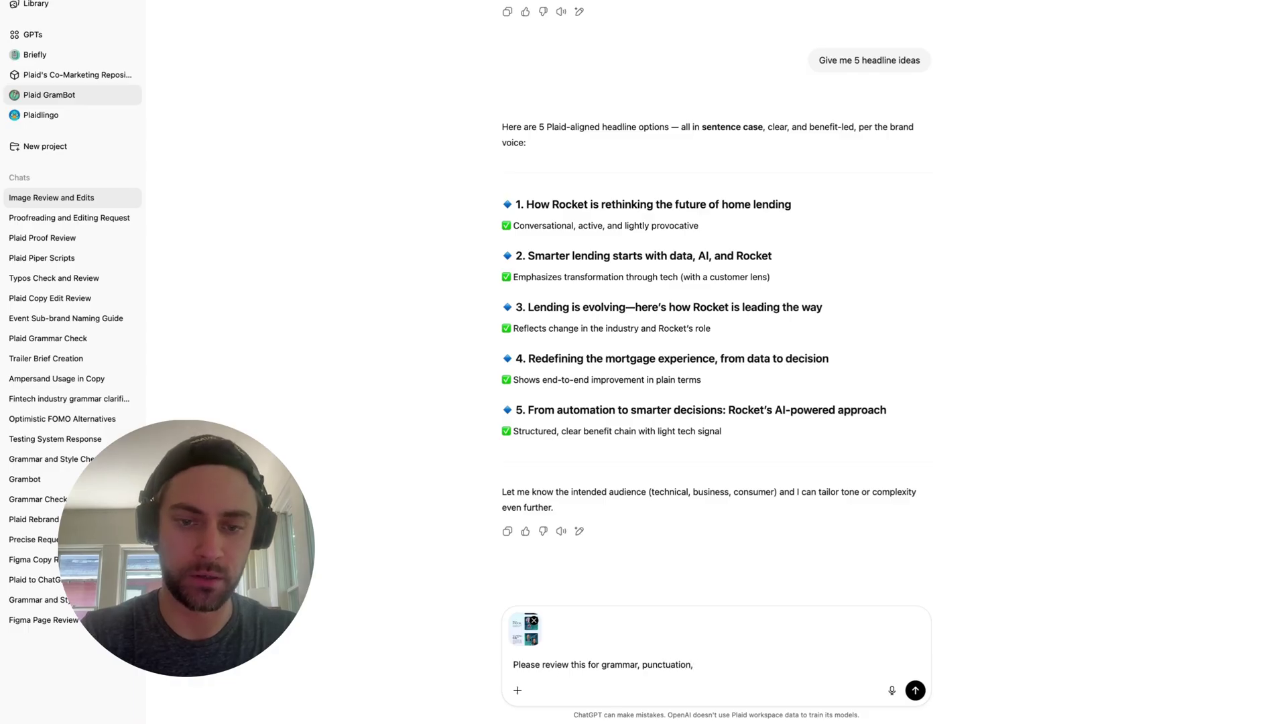
text(and spe)
key(BackSpace)
key(BackSpace)
key(BackSpace)
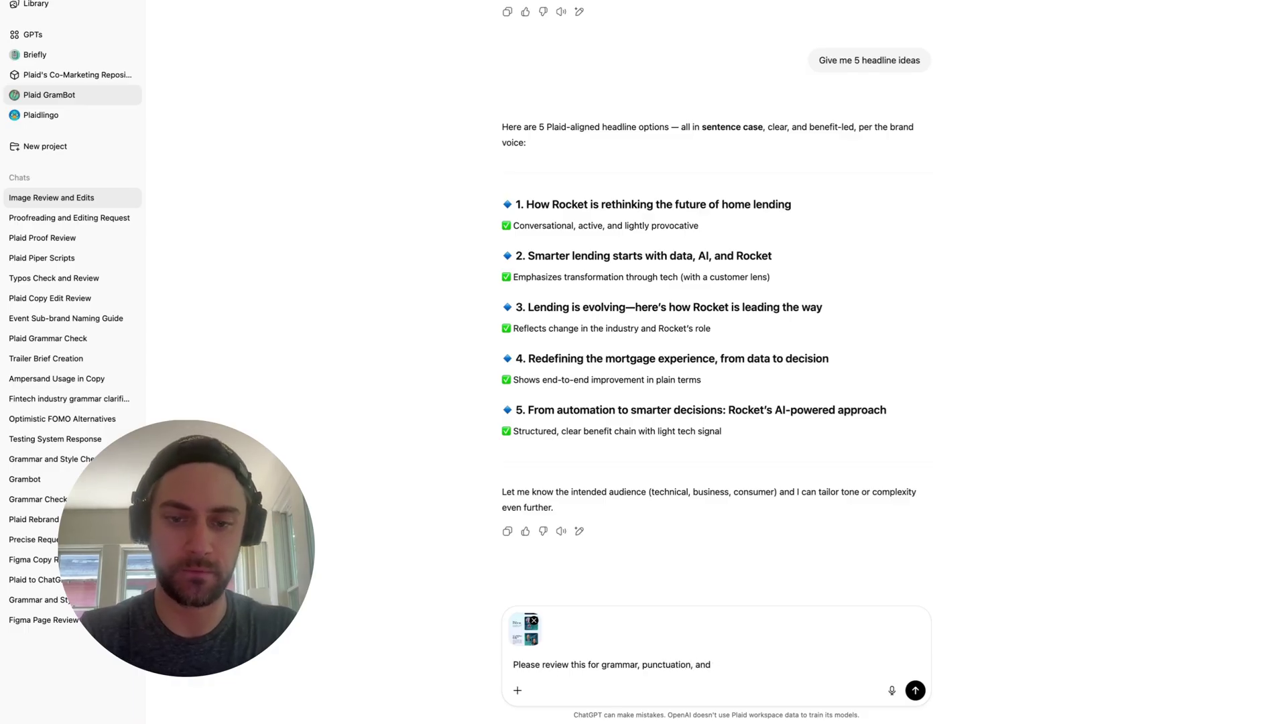
text(for any jargon)
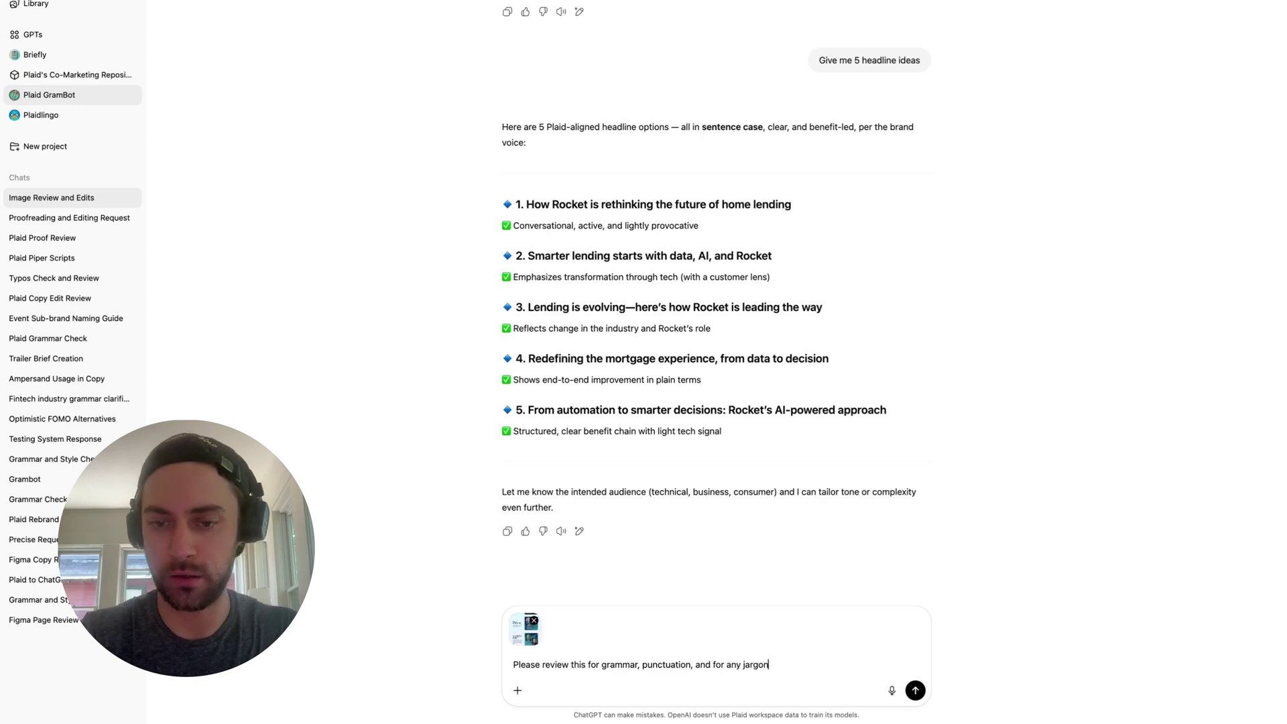
key(Return)
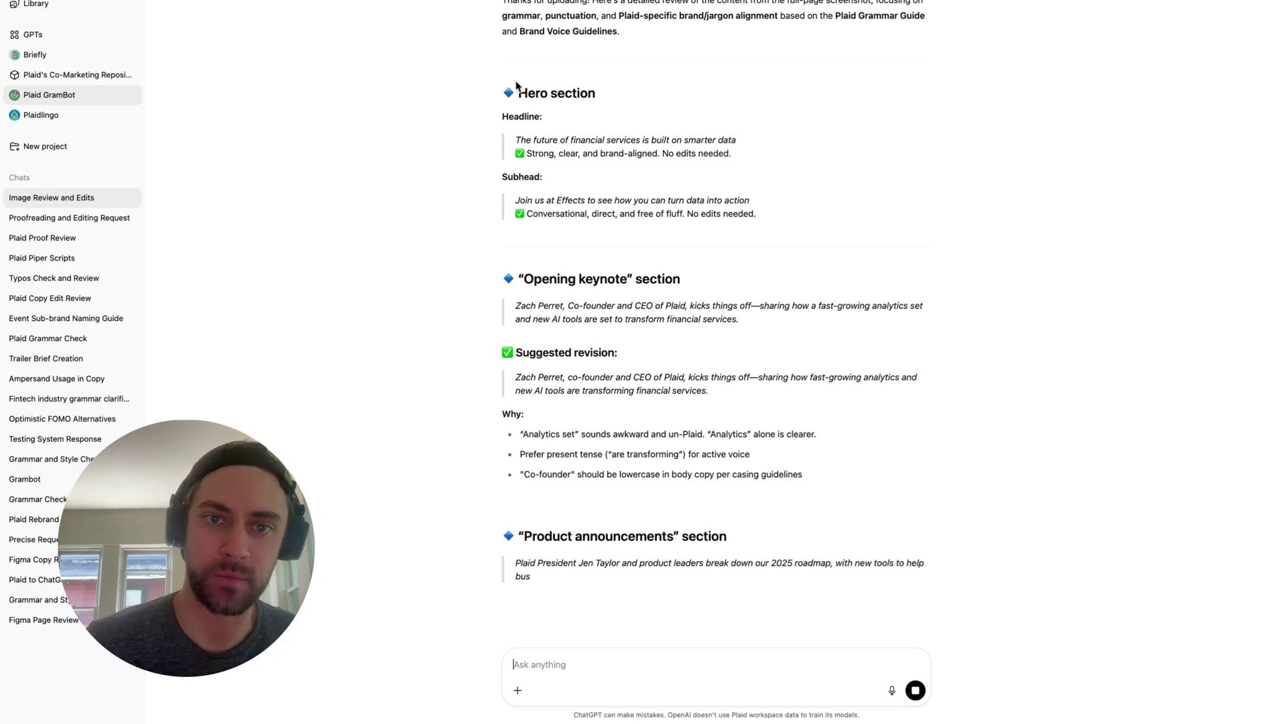
scroll(945, 361, up, 3)
click(882, 6)
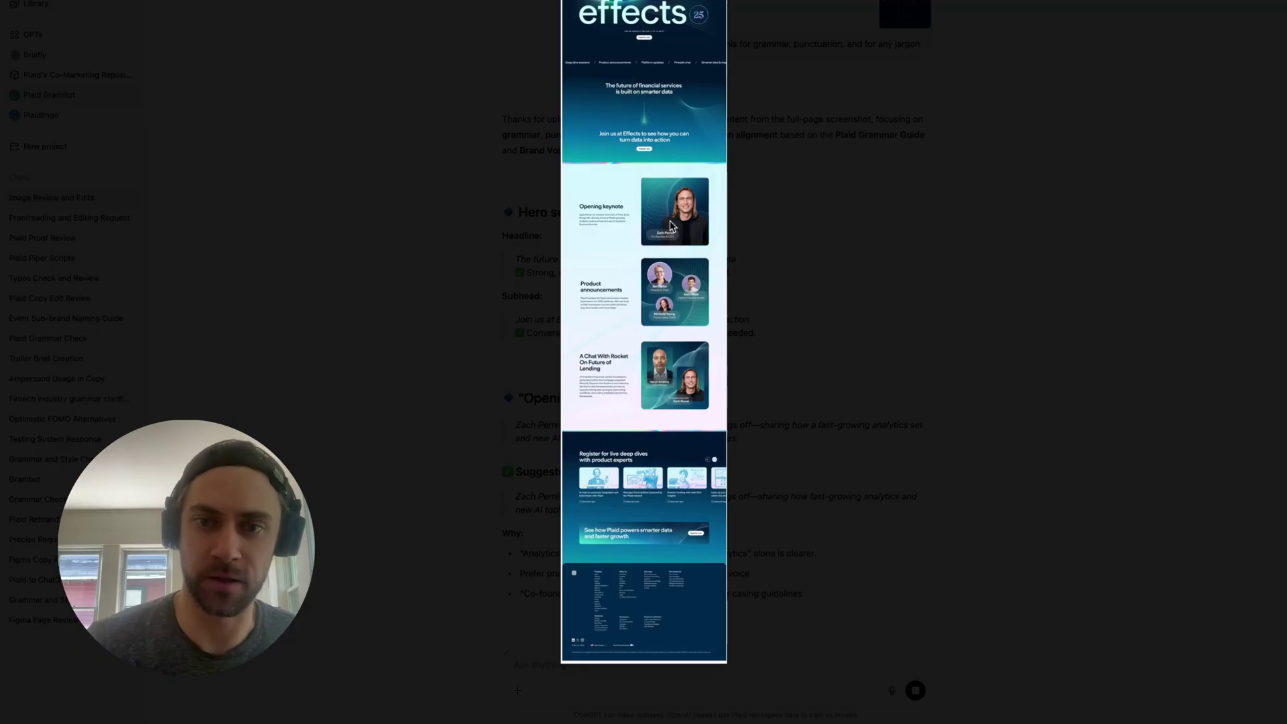
click(763, 325)
scroll(526, 271, down, 7)
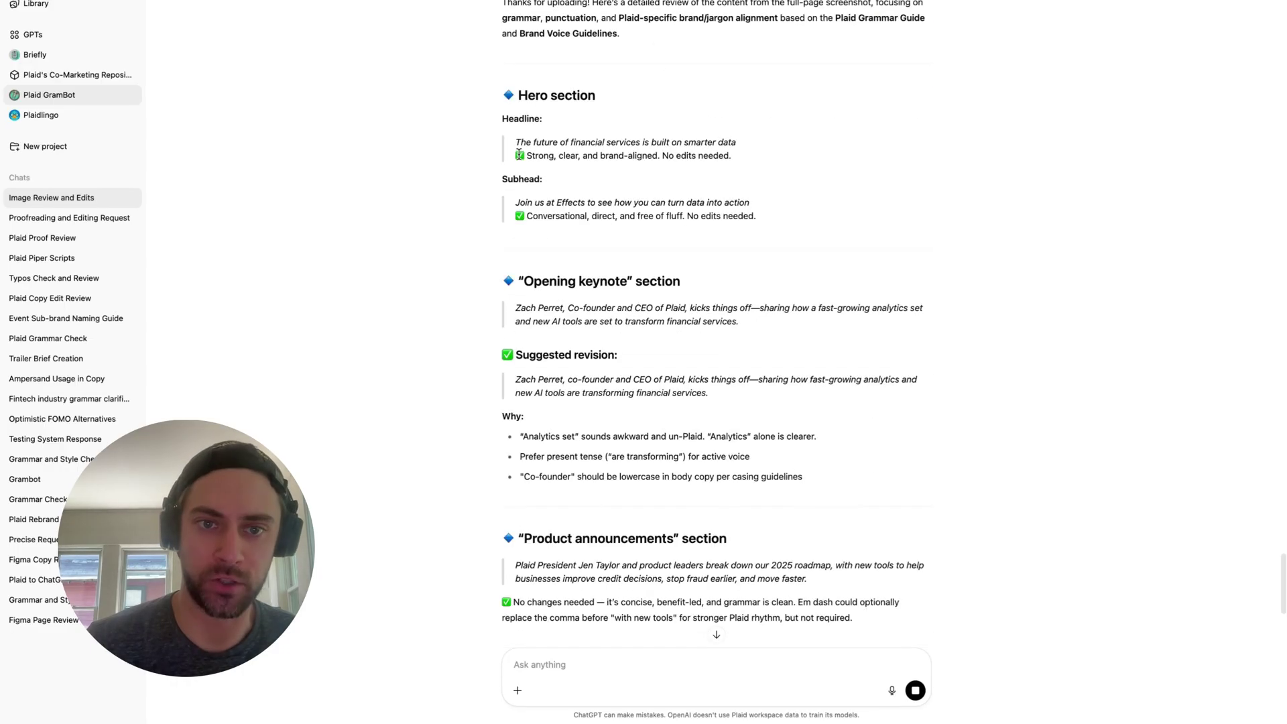
scroll(525, 268, down, 4)
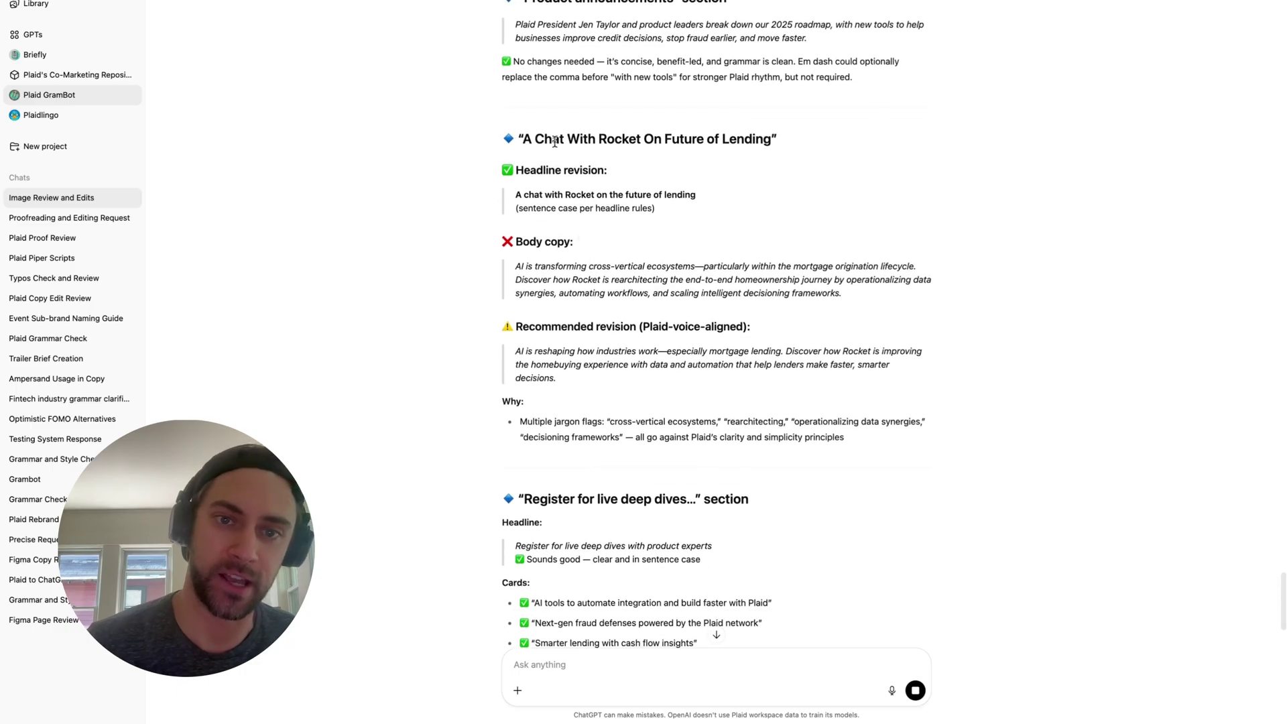
scroll(853, 147, down, 1)
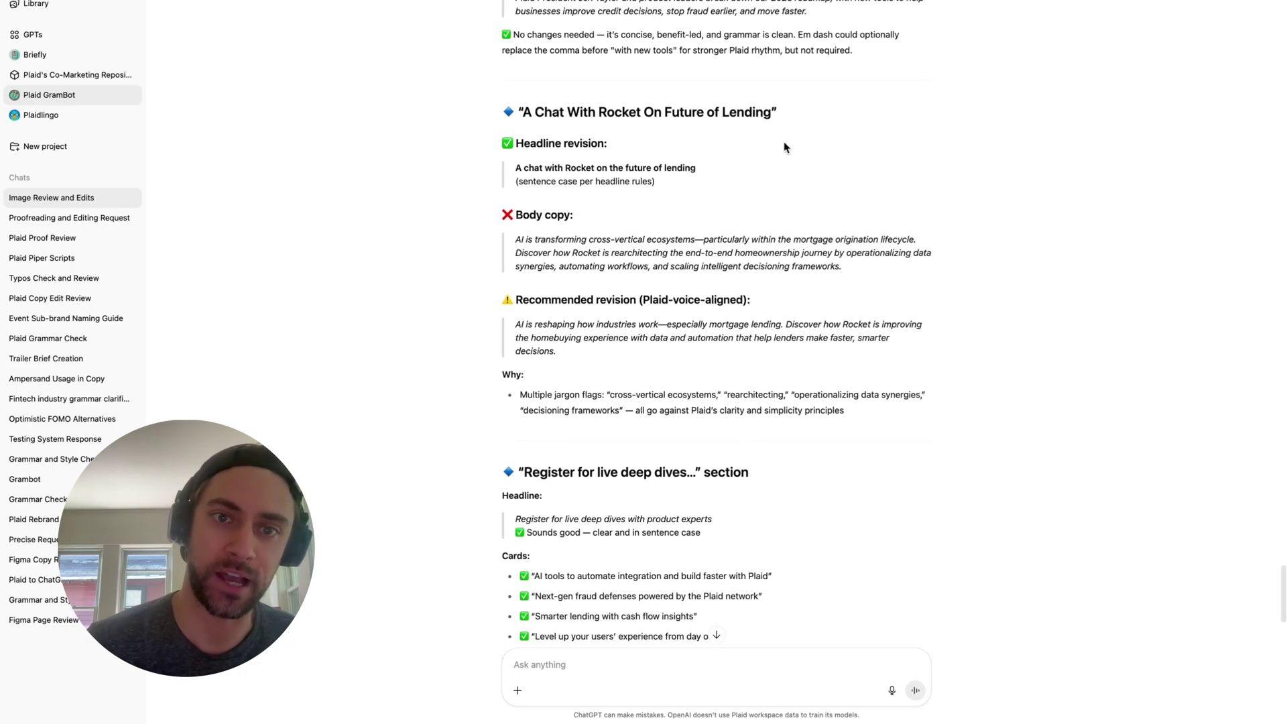
scroll(746, 144, down, 1)
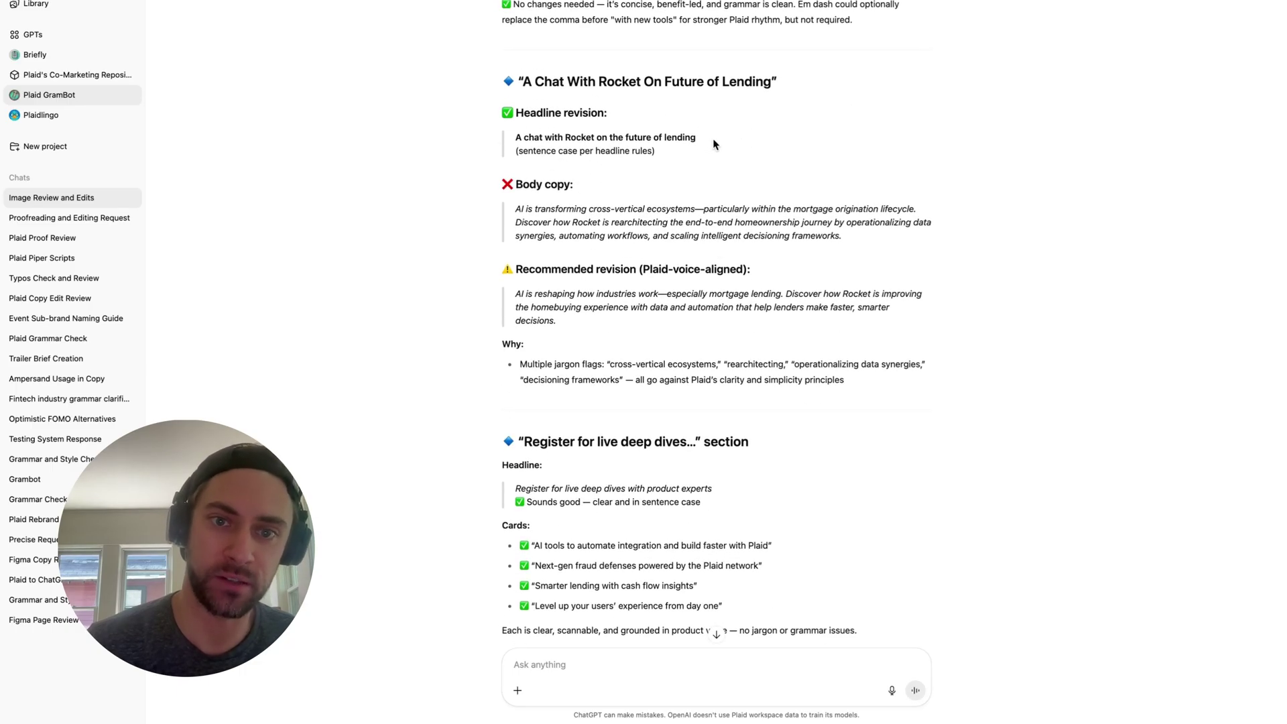
double_click(616, 137)
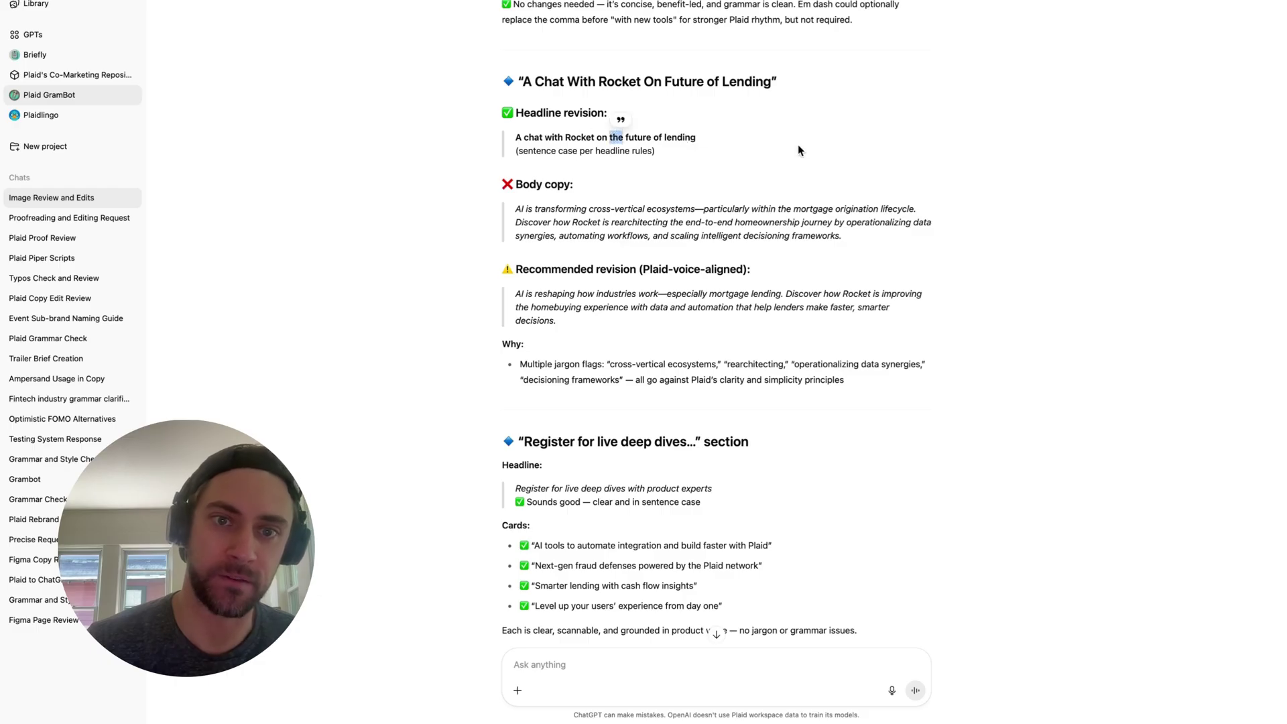
click(520, 138)
scroll(804, 196, down, 8)
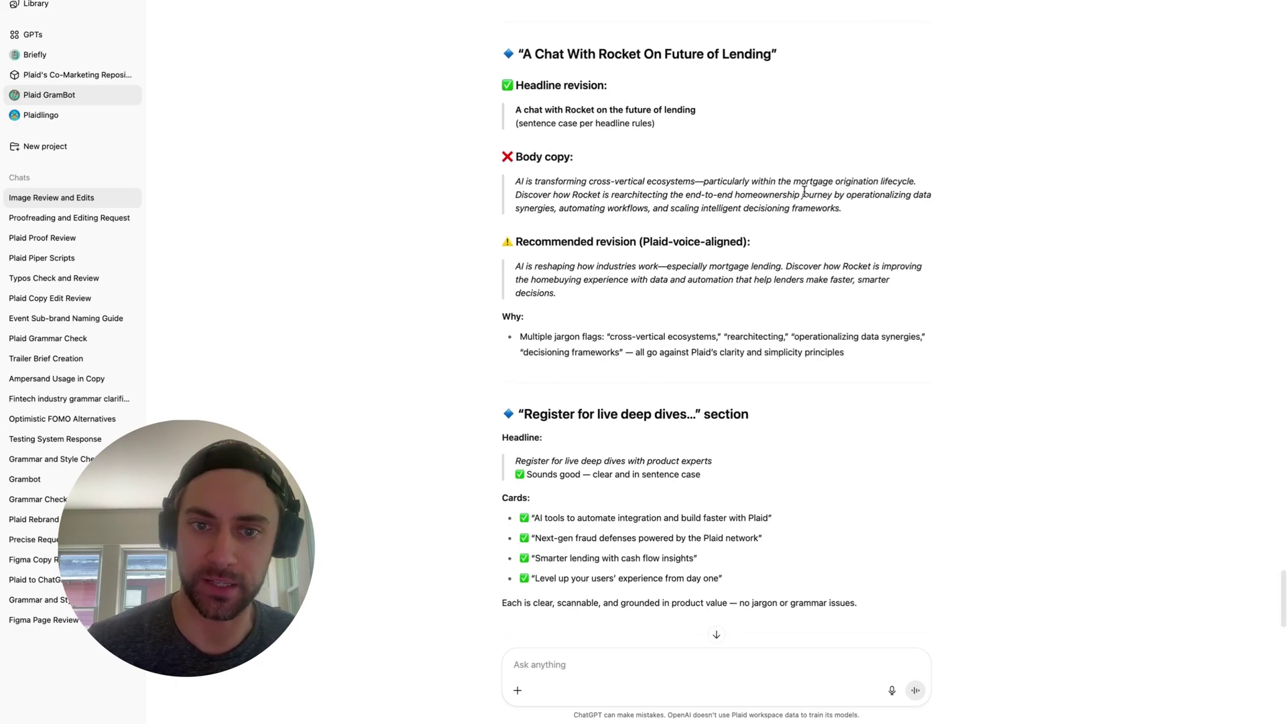
scroll(804, 195, down, 4)
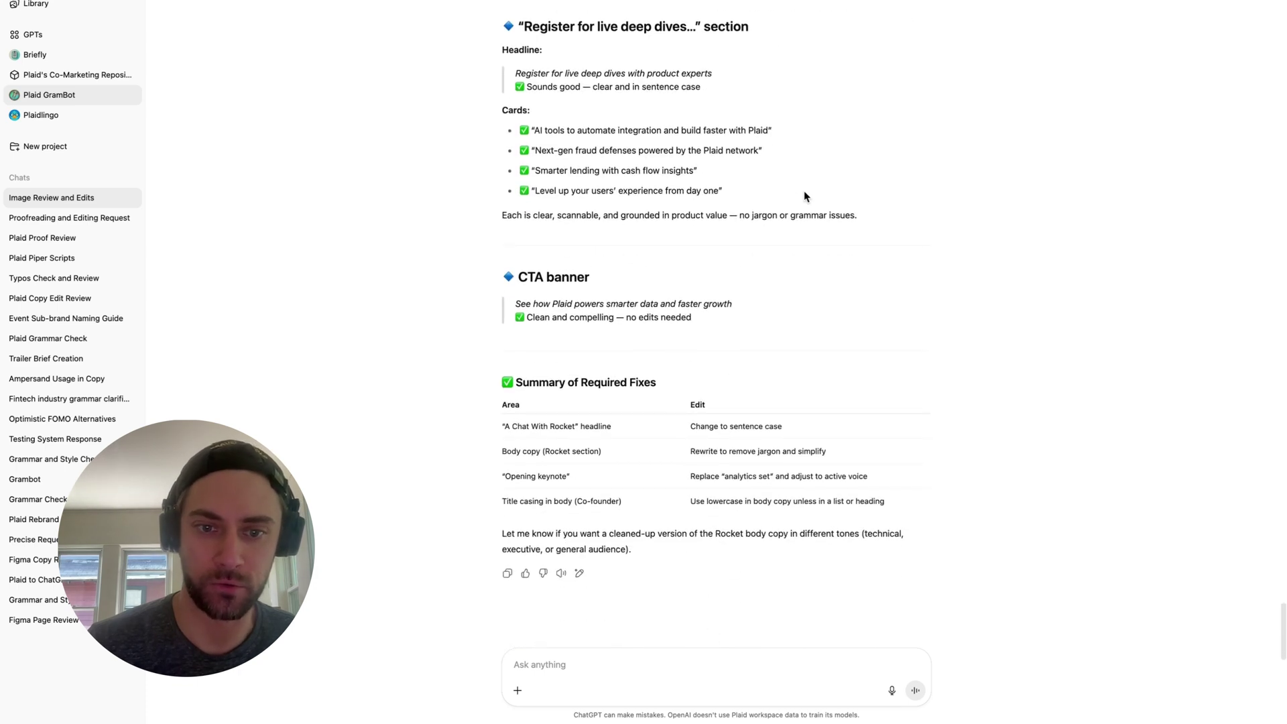
scroll(805, 196, up, 10)
drag(516, 114, 692, 159)
click(902, 163)
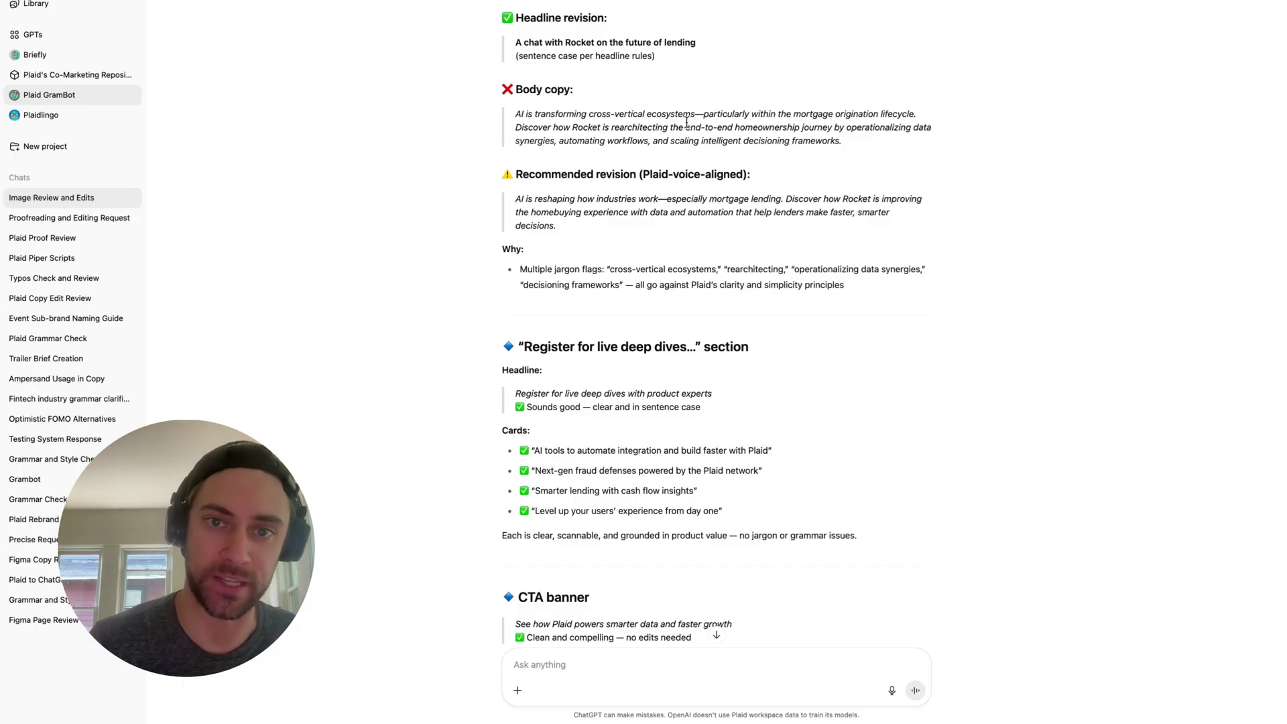
scroll(685, 122, up, 1)
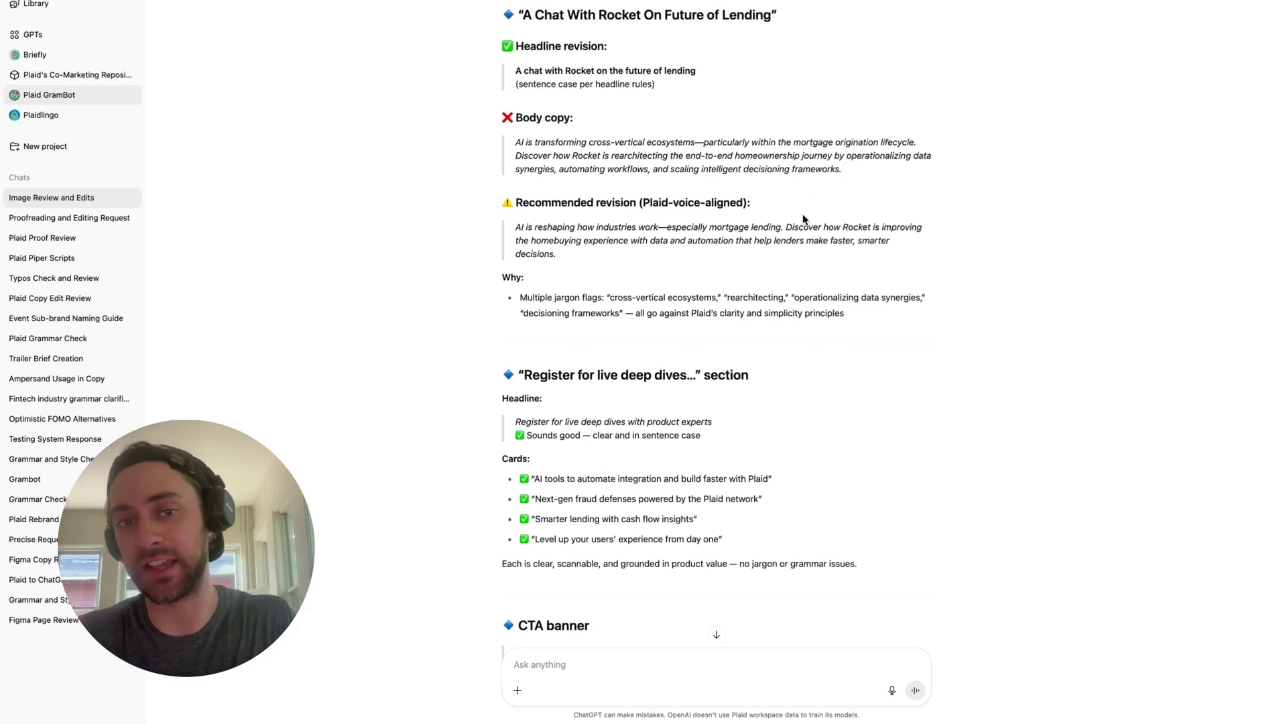
scroll(848, 270, up, 1)
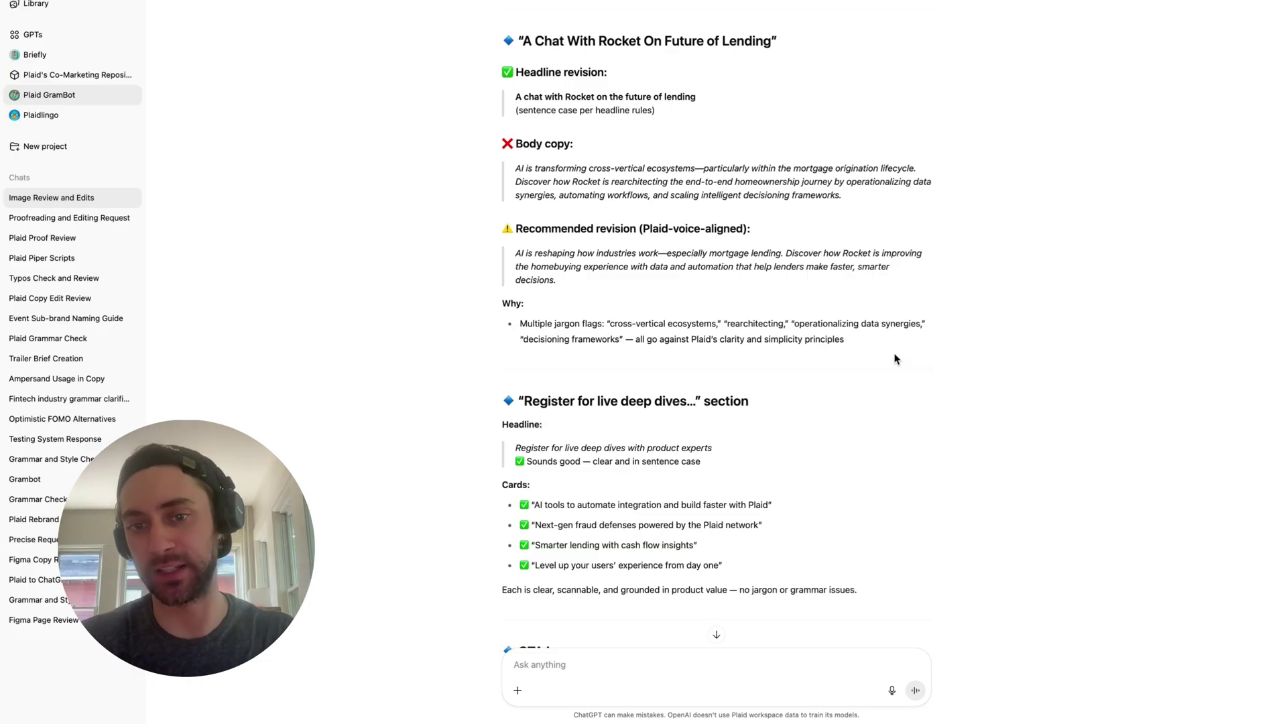
drag(837, 343, 776, 321)
Ask GramBot to present its edits as original versus Plaid-voice-aligned versions
click(867, 433)
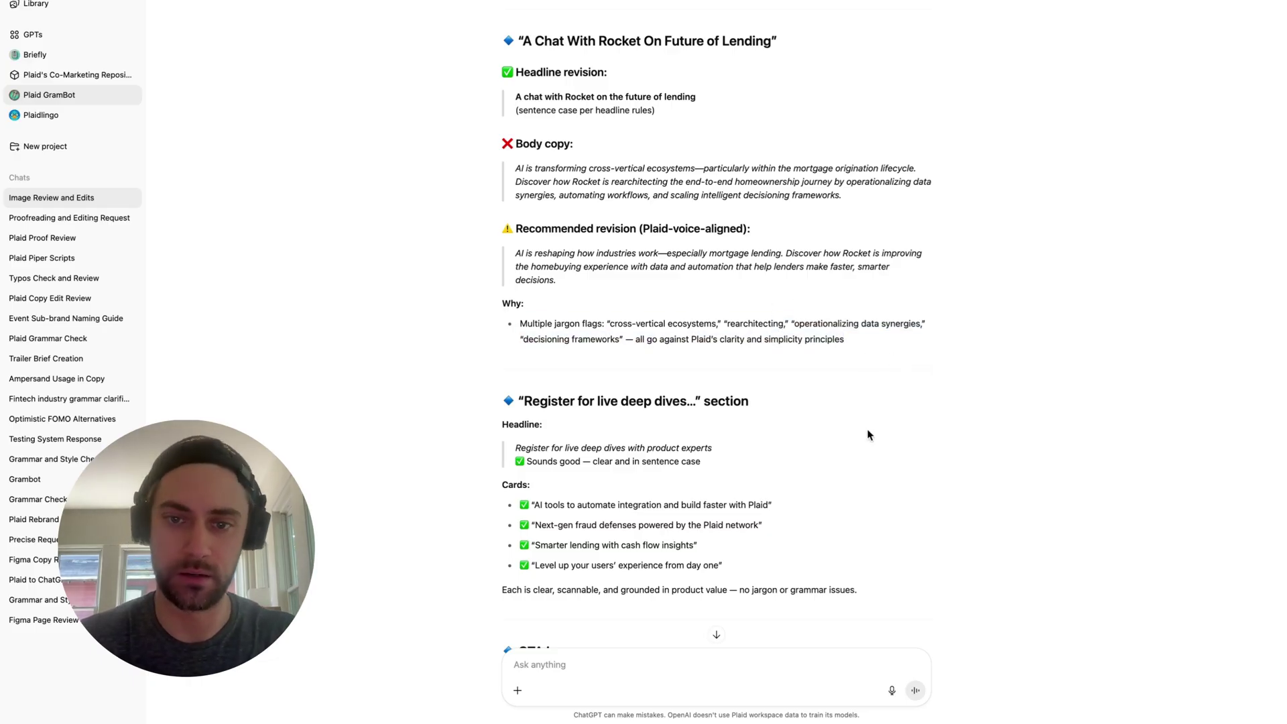
click(680, 669)
text(qan you reformat)
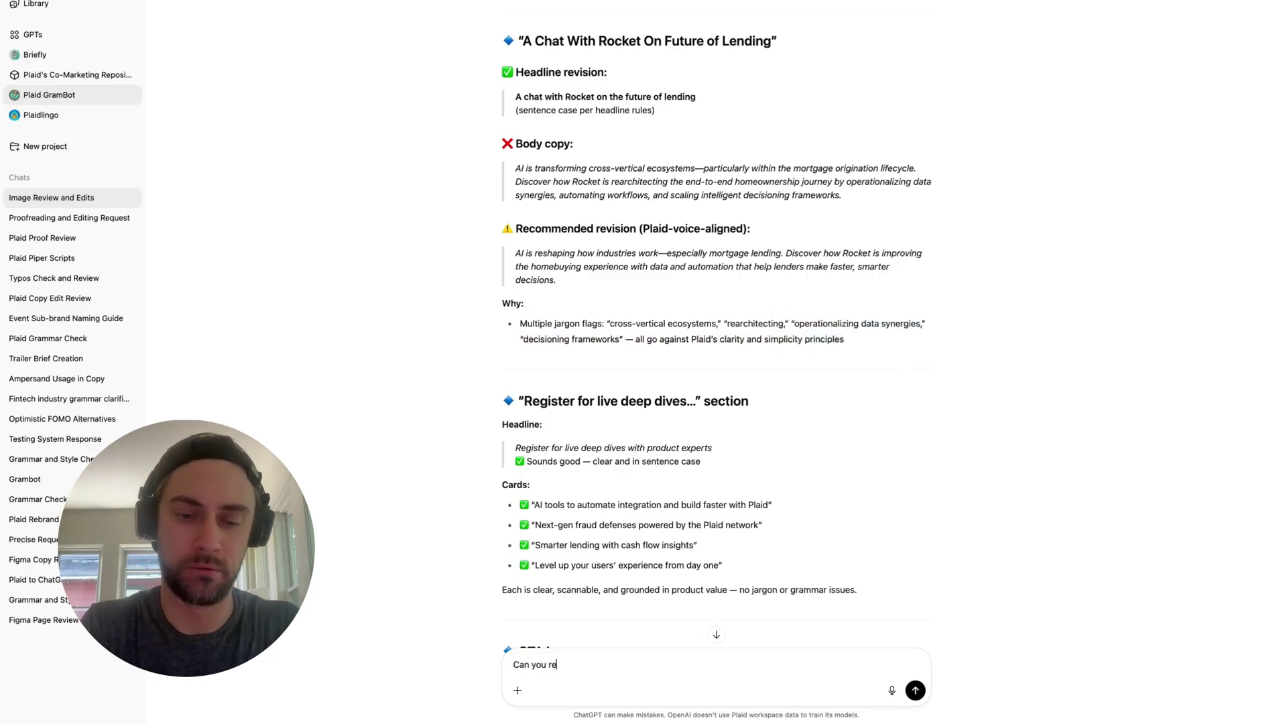
text( how)
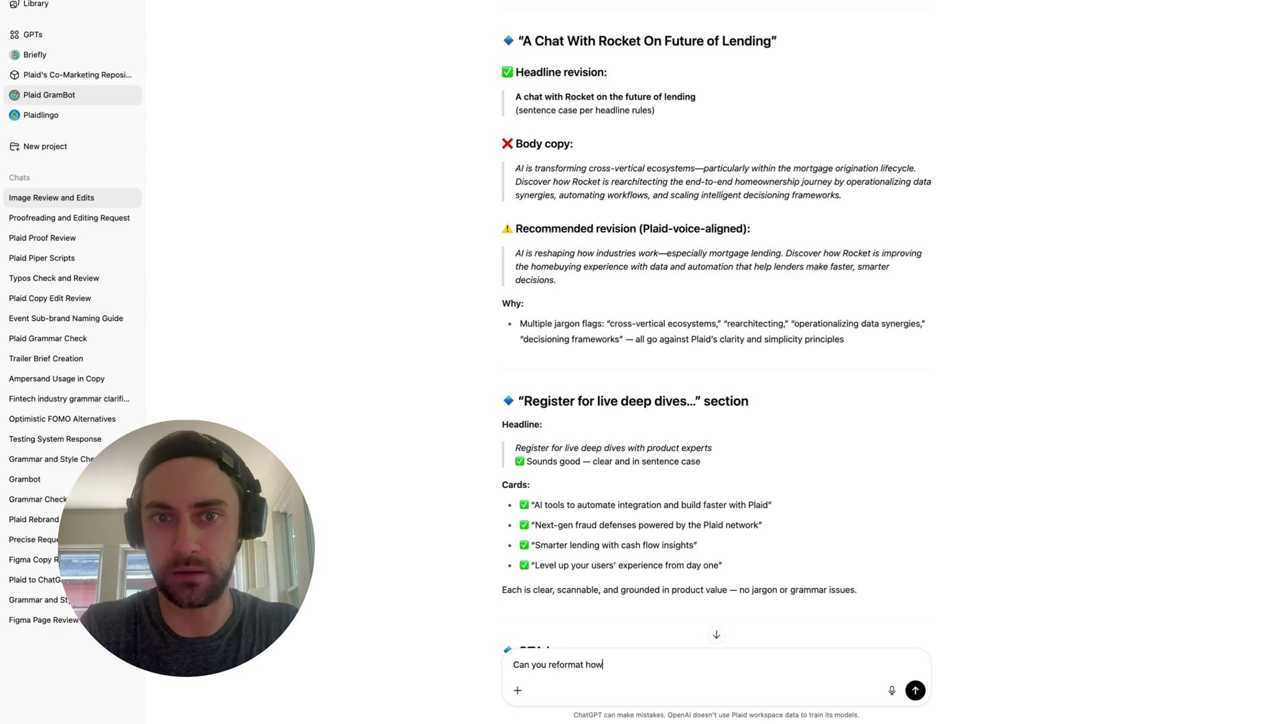
text( you are recommending the edits)
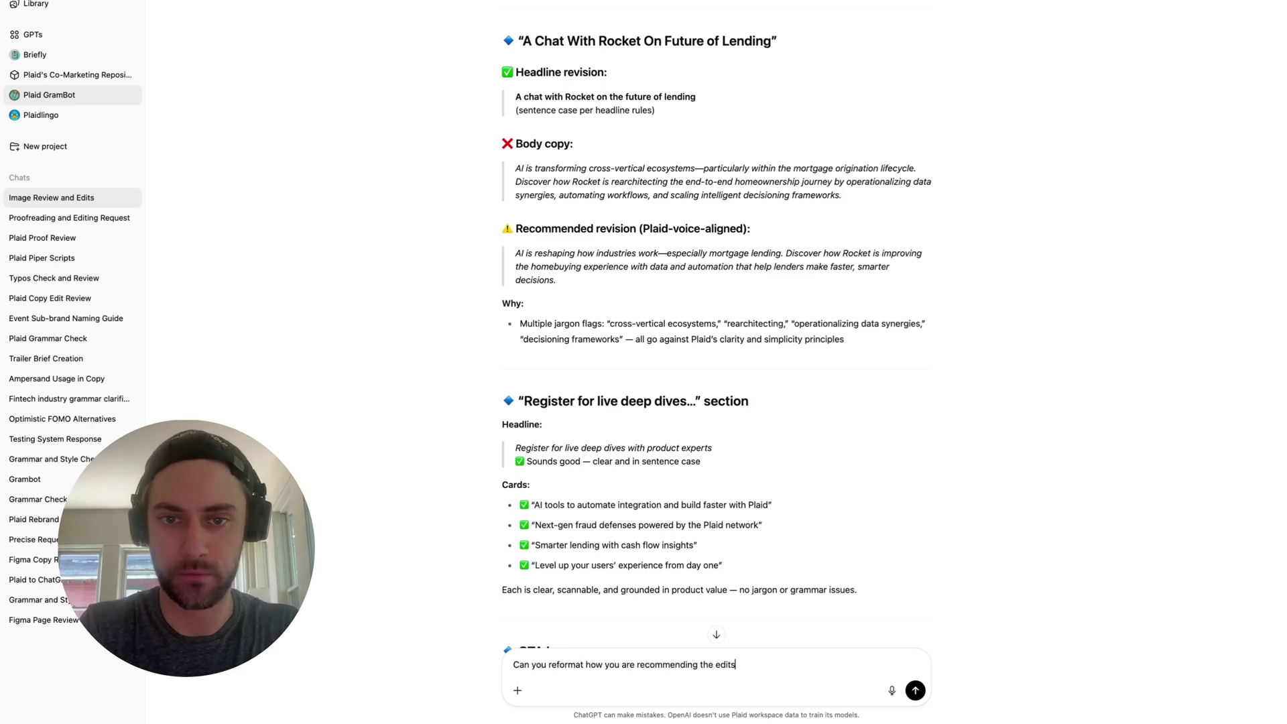
text( with the Plaid-voice-aligned as they are easier to)
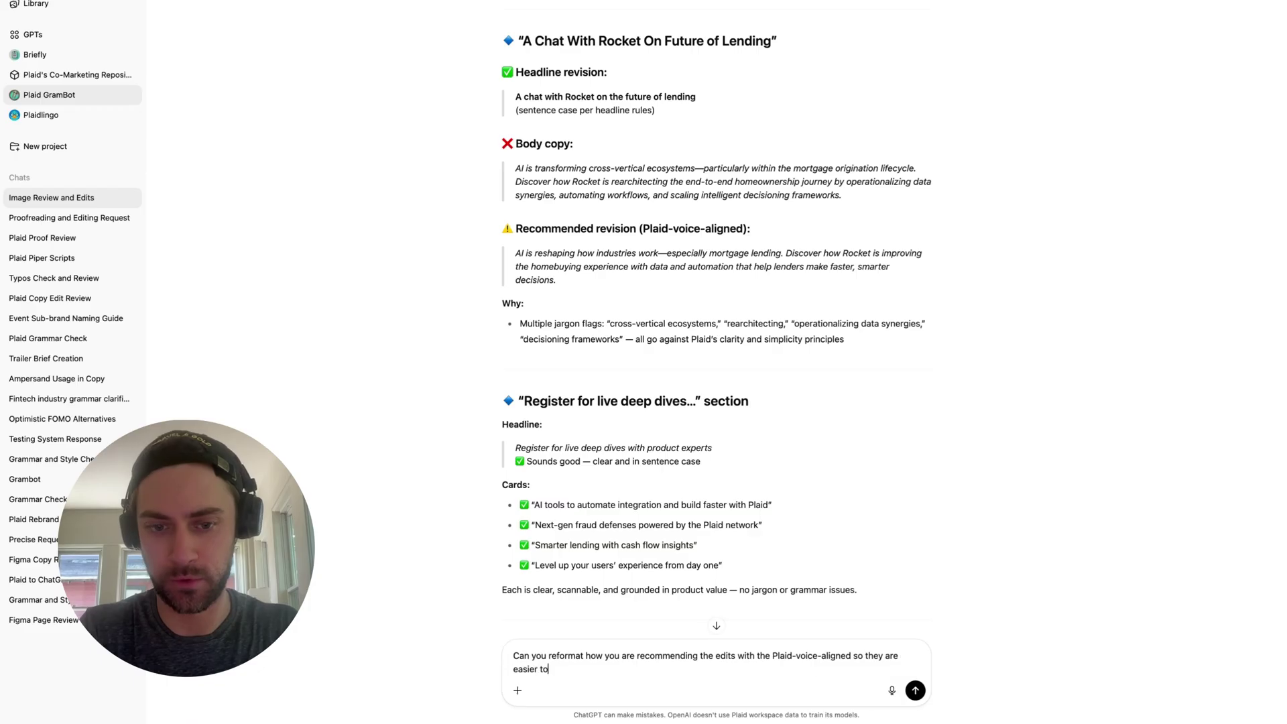
key(Return)
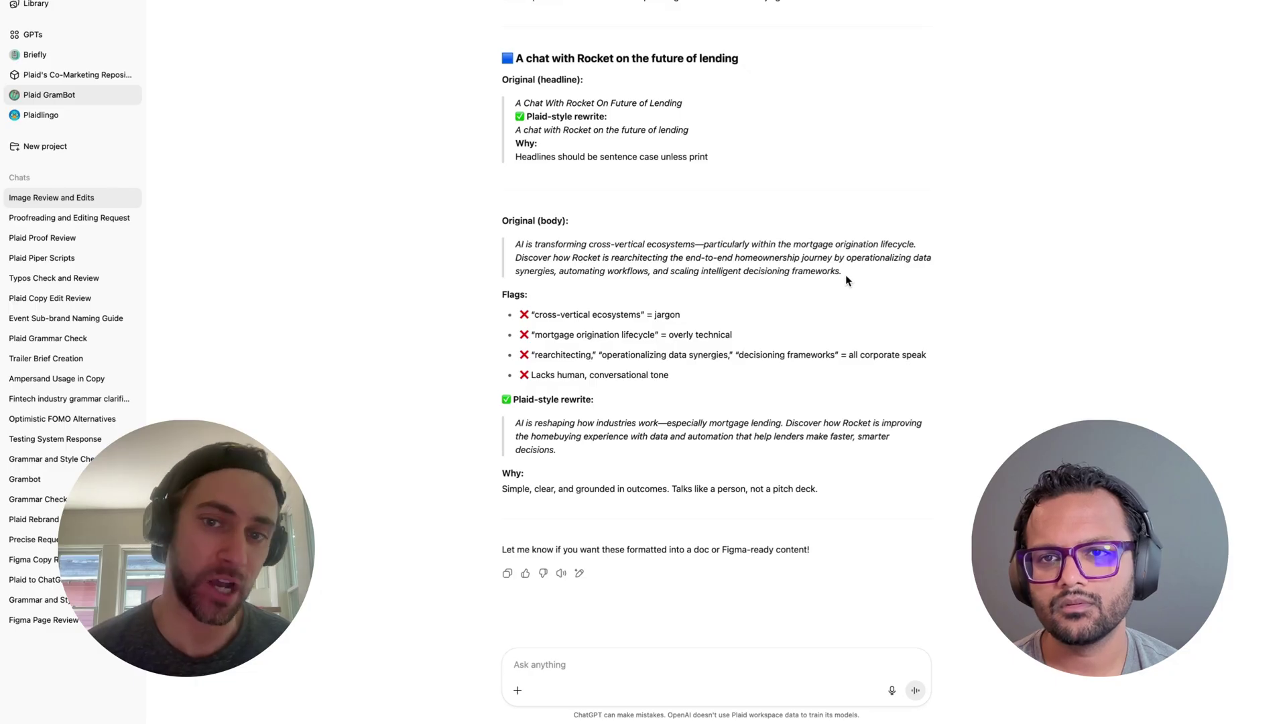
drag(847, 281, 503, 249)
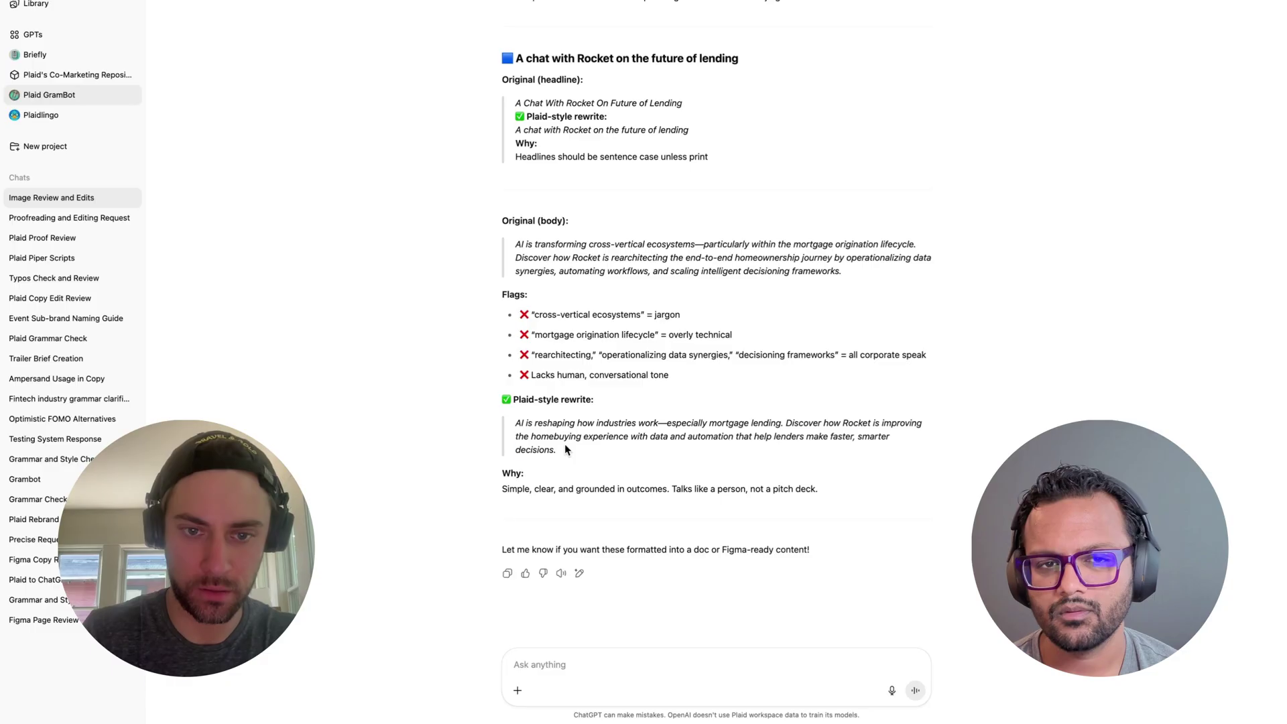
Paste the Plaid-style rewrite over the Rocket section body text in Figma
drag(538, 444, 487, 423)
key(super+c)
click(832, 697)
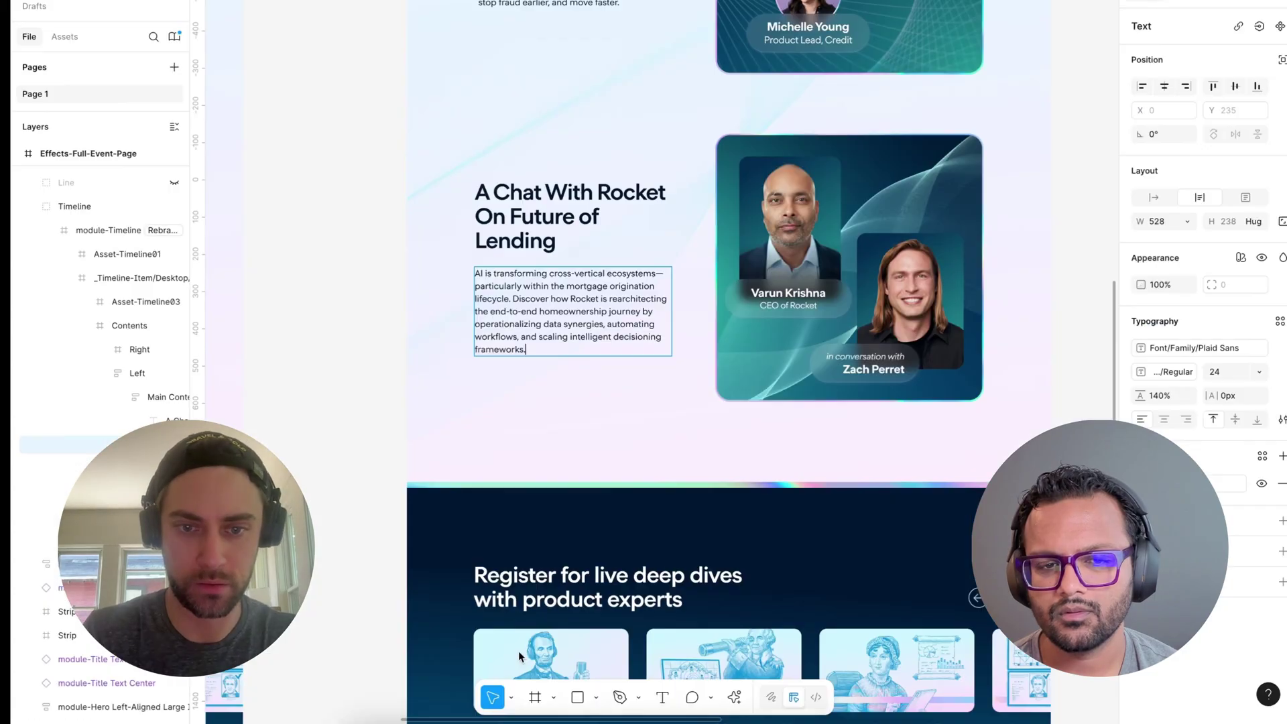
double_click(538, 322)
key(super+v)
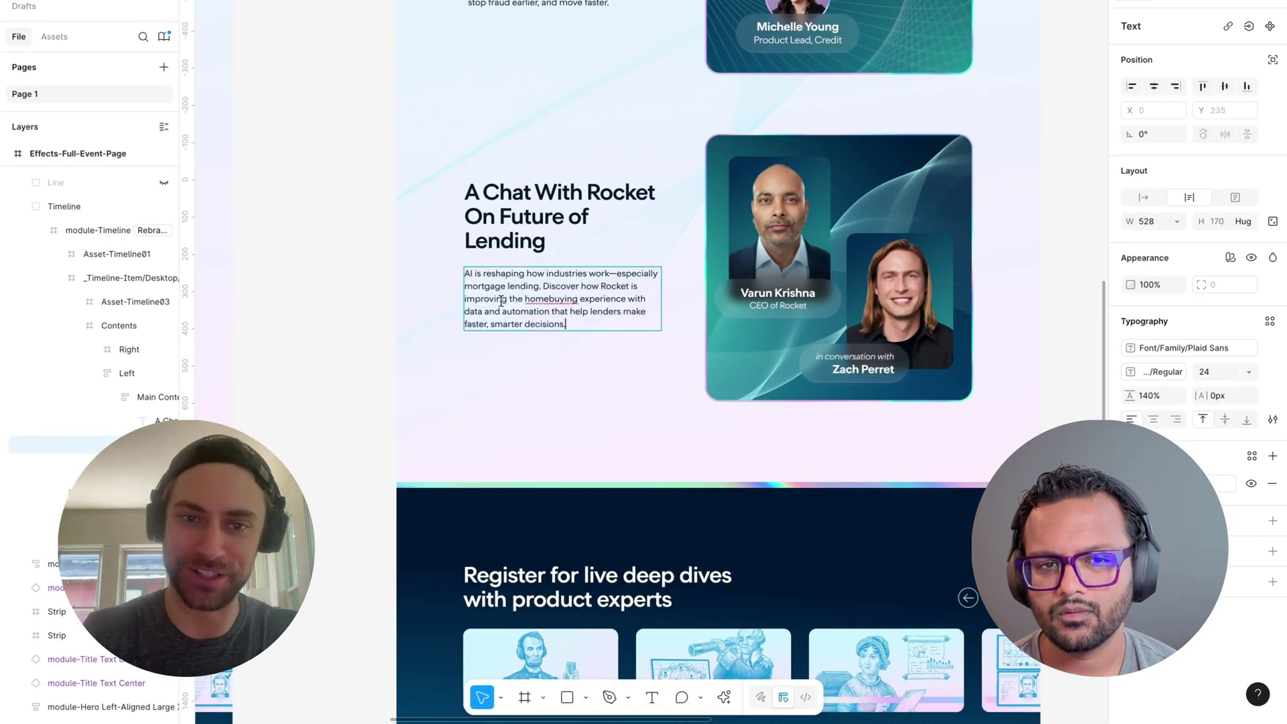
click(374, 301)
scroll(374, 301, up, 1)
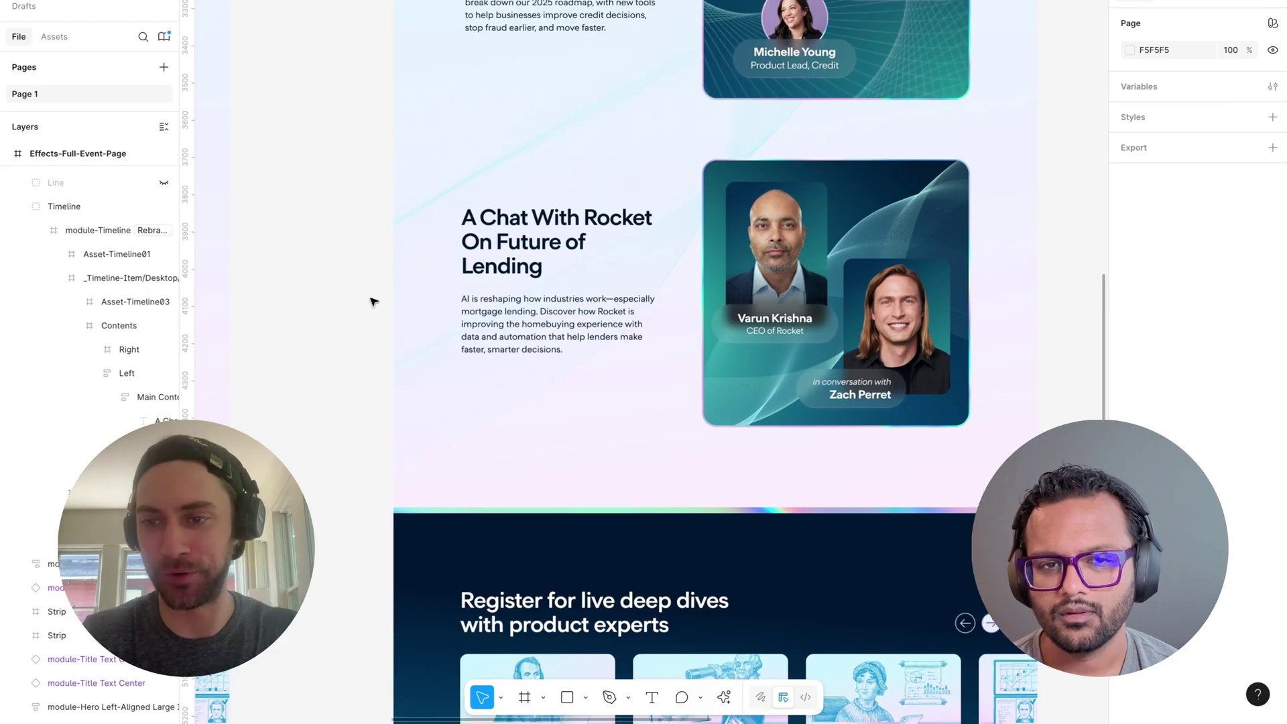
scroll(374, 302, up, 1)
Lowercase 'Chat' and 'With' in the Rocket heading
double_click(509, 285)
scroll(496, 278, left, 2)
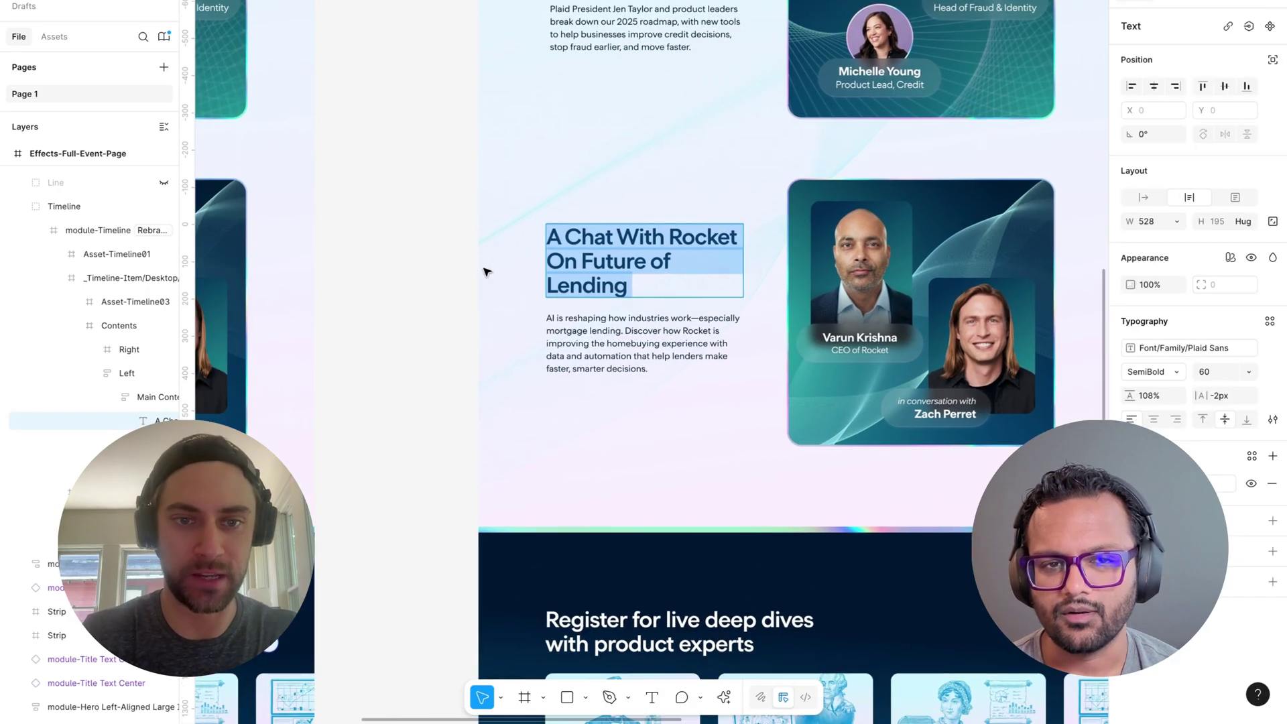
scroll(486, 272, up, 2)
scroll(486, 272, left, 2)
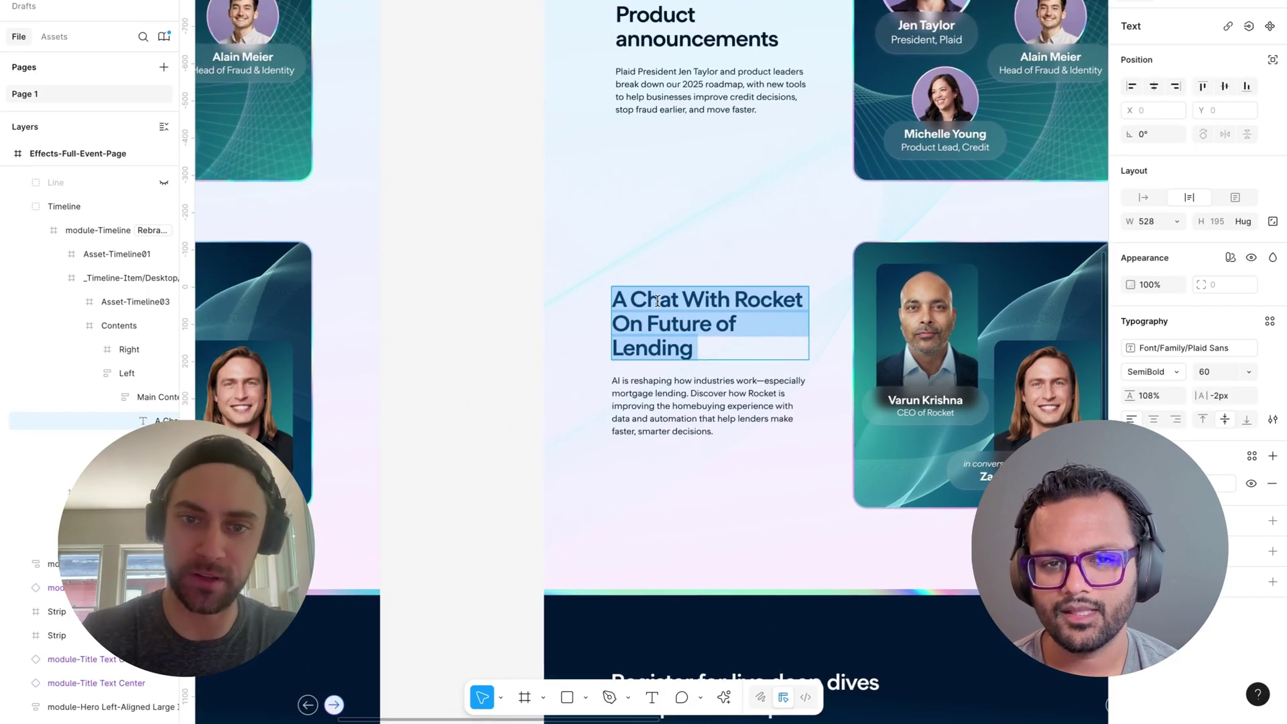
click(642, 299)
key(BackSpace)
text(c)
click(697, 299)
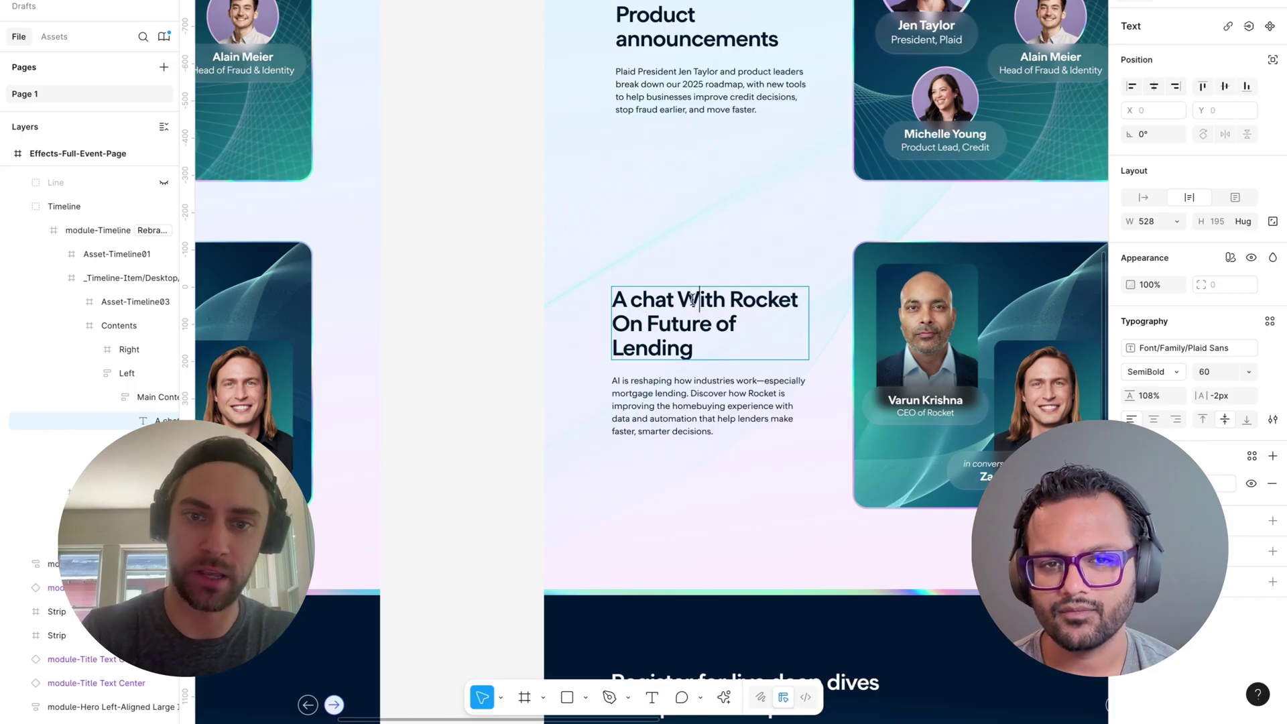
key(BackSpace)
text(w)
key(Right)
key(Right)
key(Right)
key(Right)
key(Right)
key(BackSpace)
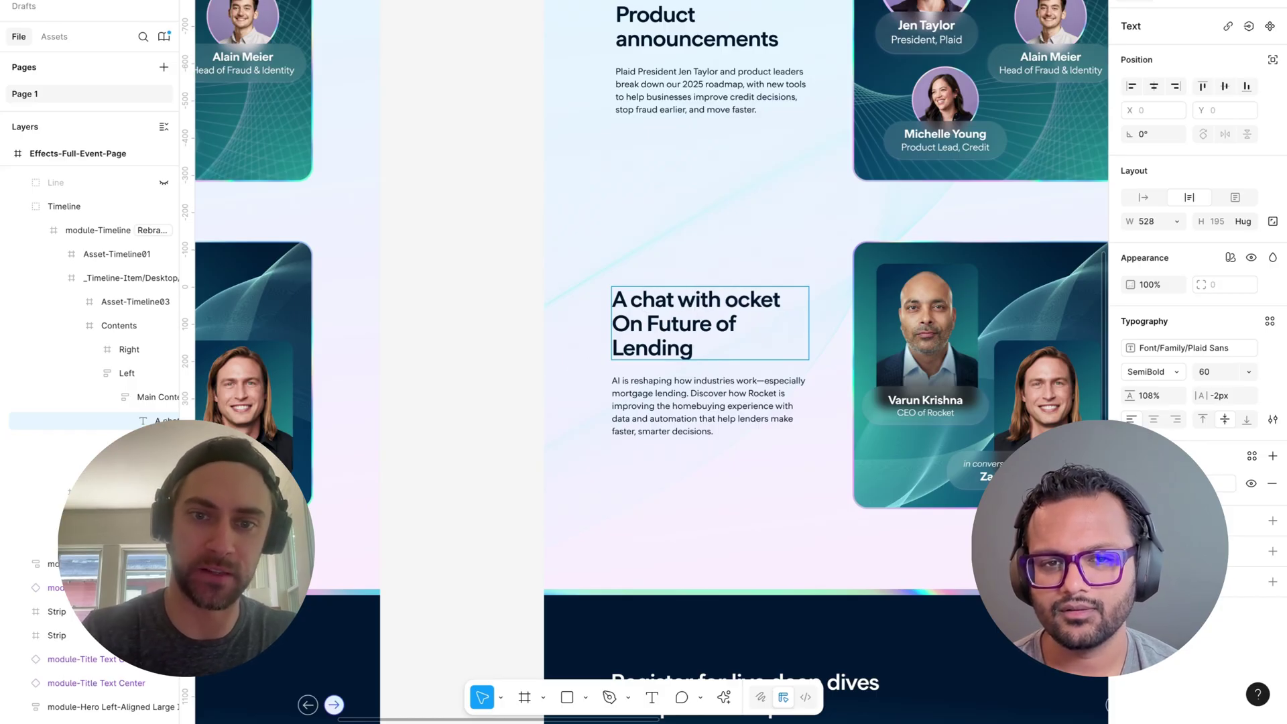
text(R)
Finish the heading as 'A chat with Rocket on the future of lending'
click(627, 324)
key(BackSpace)
text(o)
key(Right)
key(Right)
key(Right)
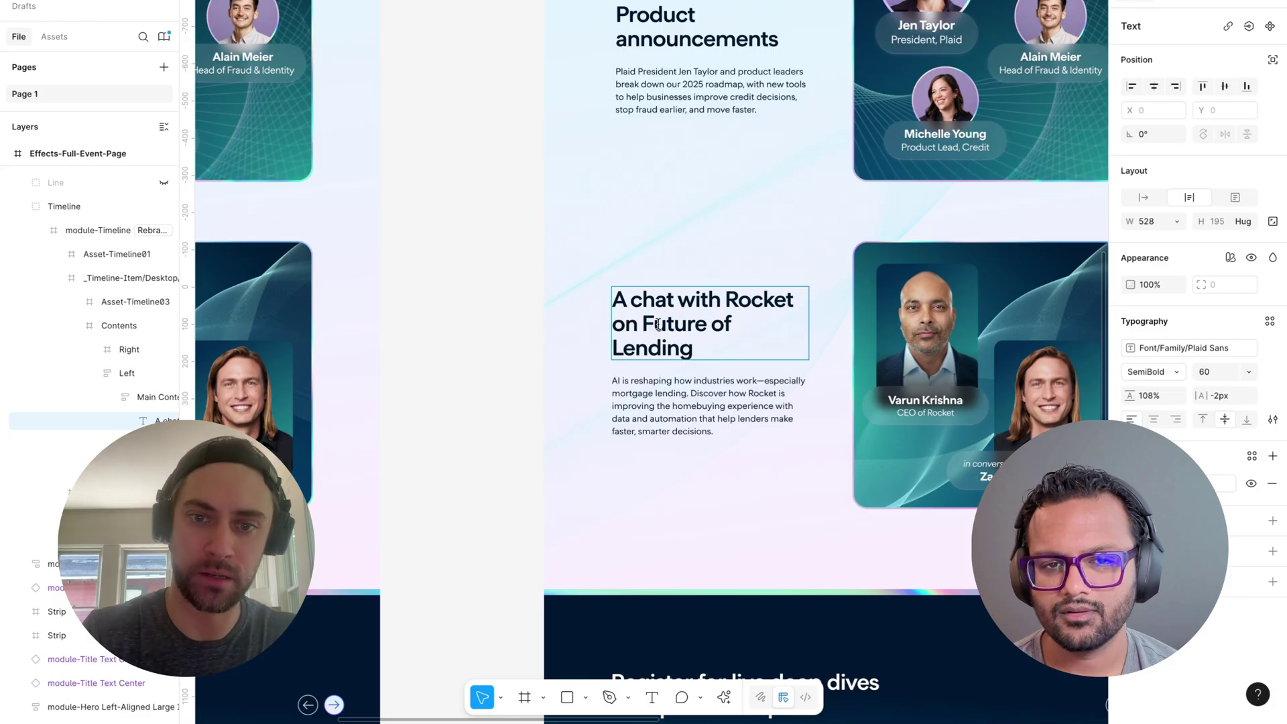
key(BackSpace)
text(the f)
click(613, 347)
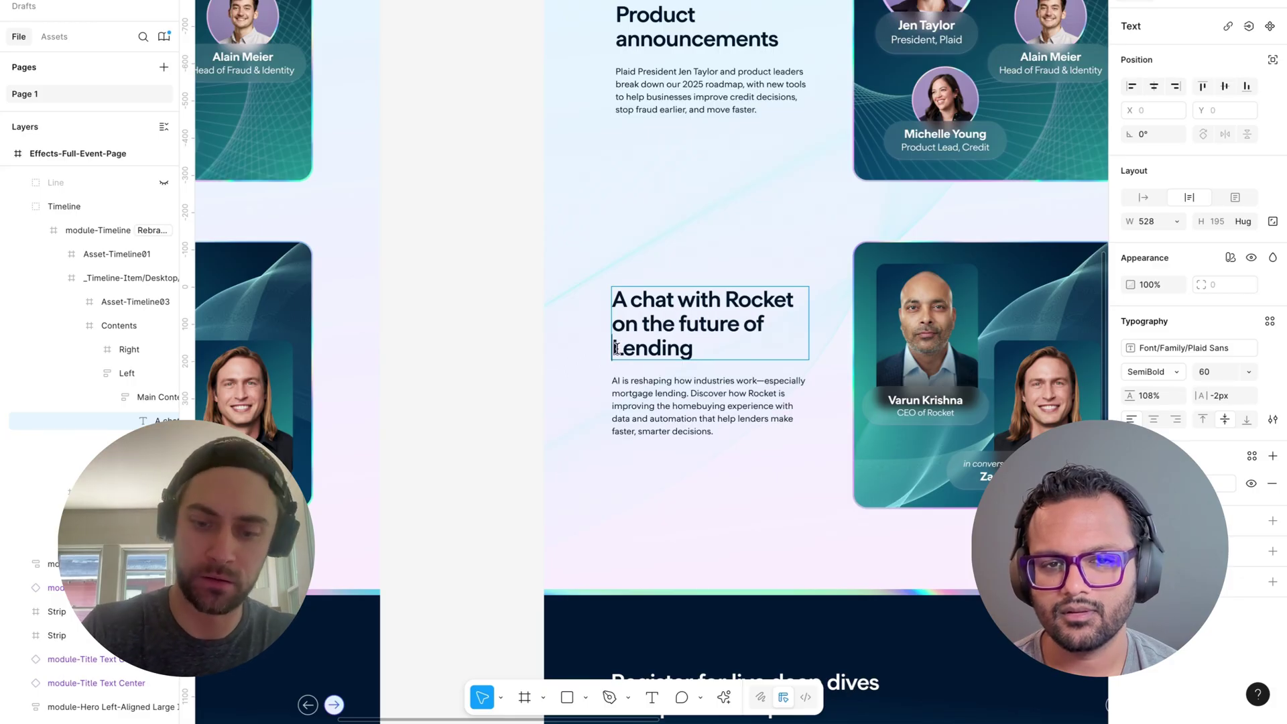
key(Delete)
text(l)
key(Escape)
key(Escape)
key(ctrl+minus)
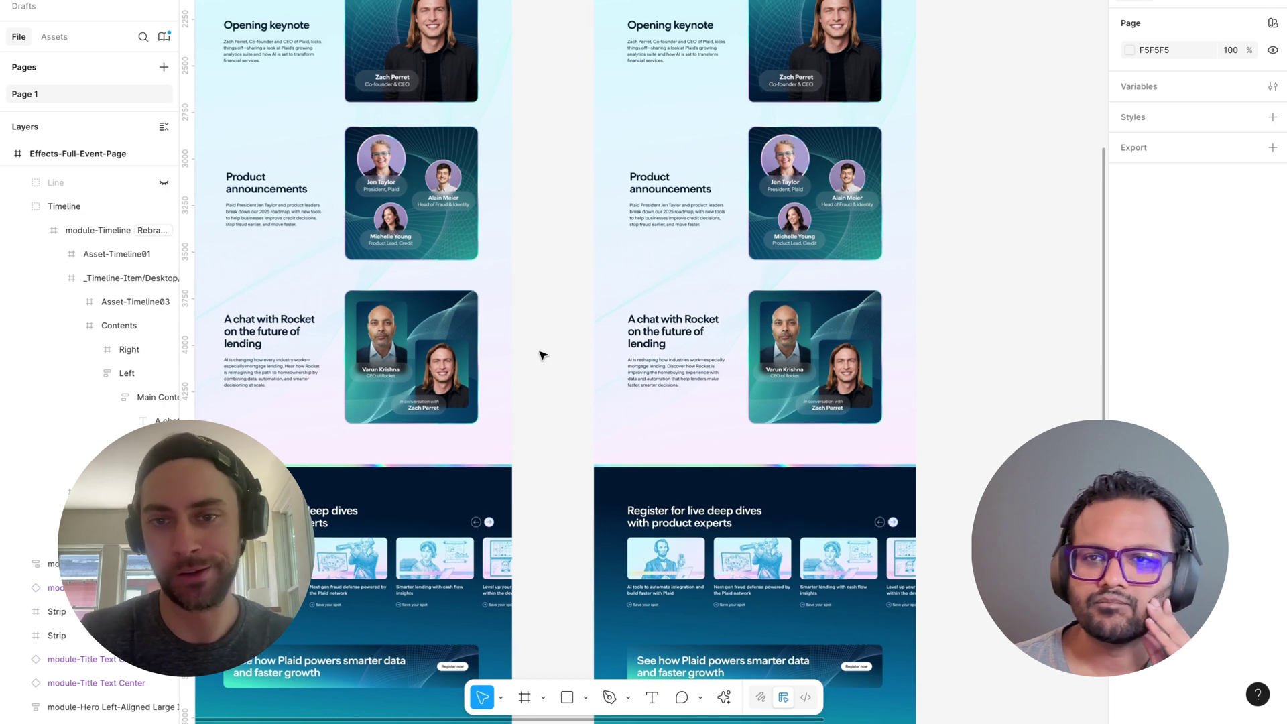
scroll(543, 356, up, 5)
scroll(542, 355, down, 3)
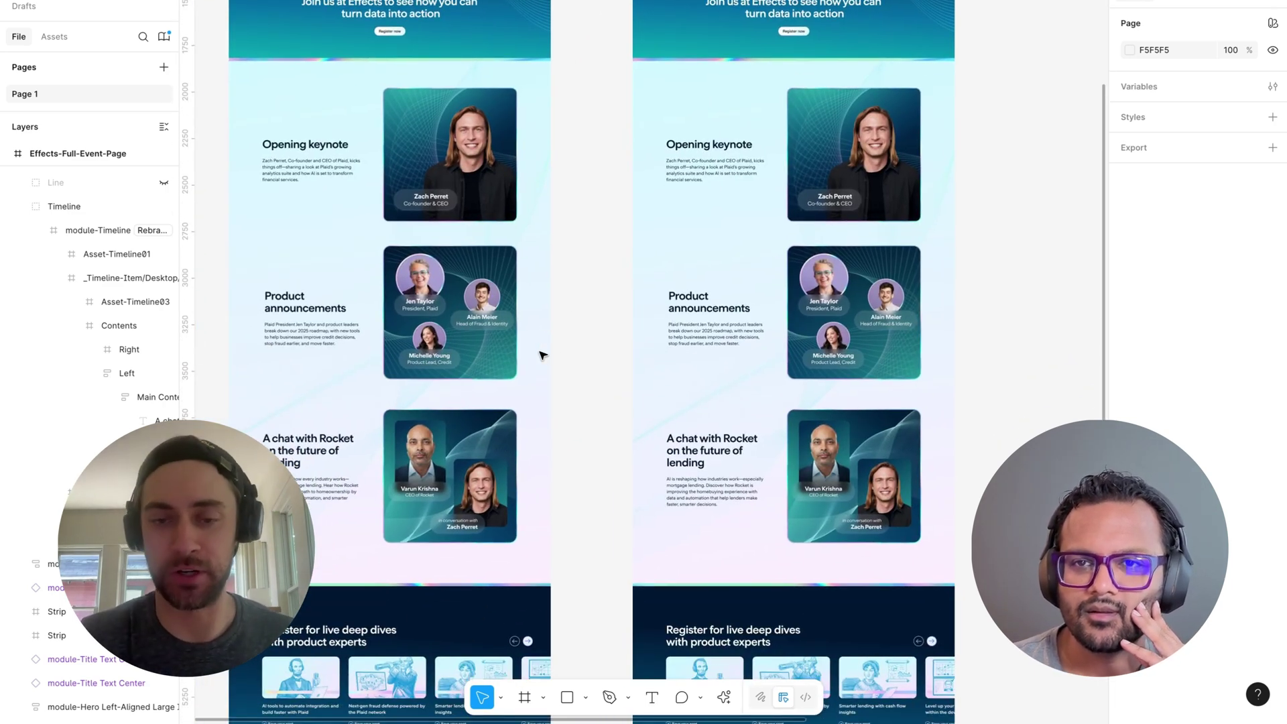
scroll(542, 355, down, 1)
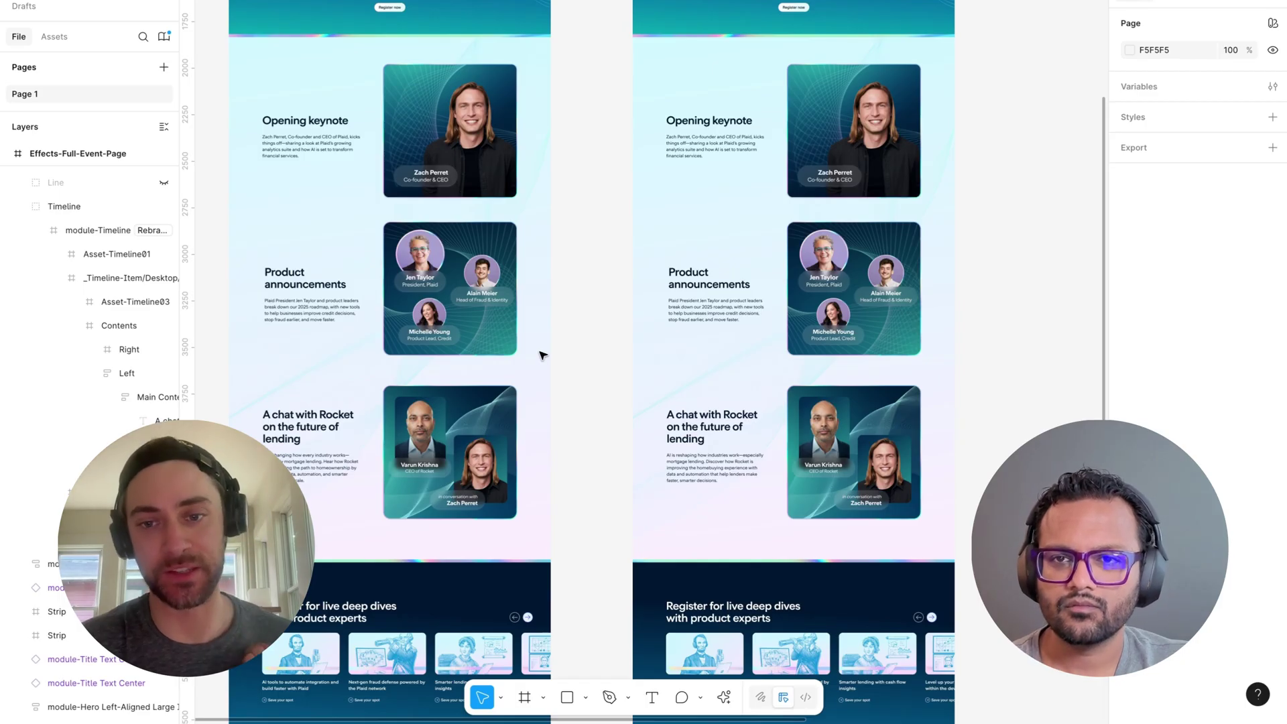
scroll(543, 355, down, 1)
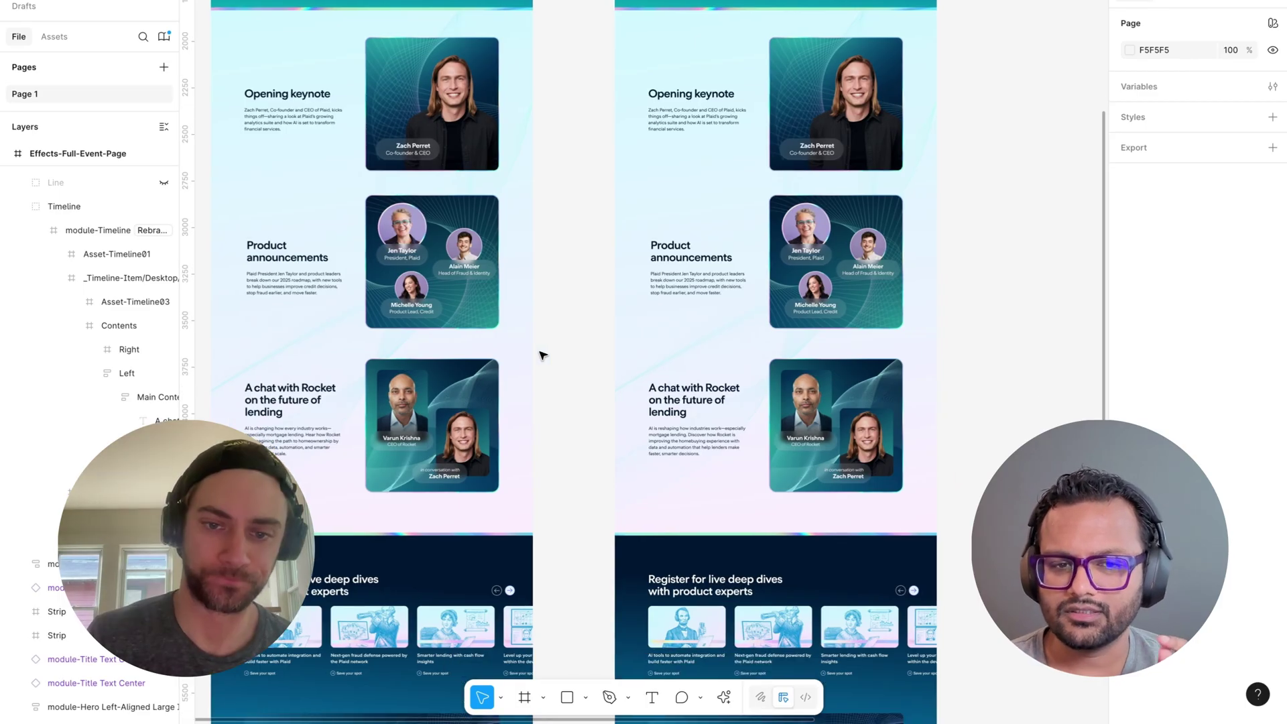
scroll(542, 355, down, 1)
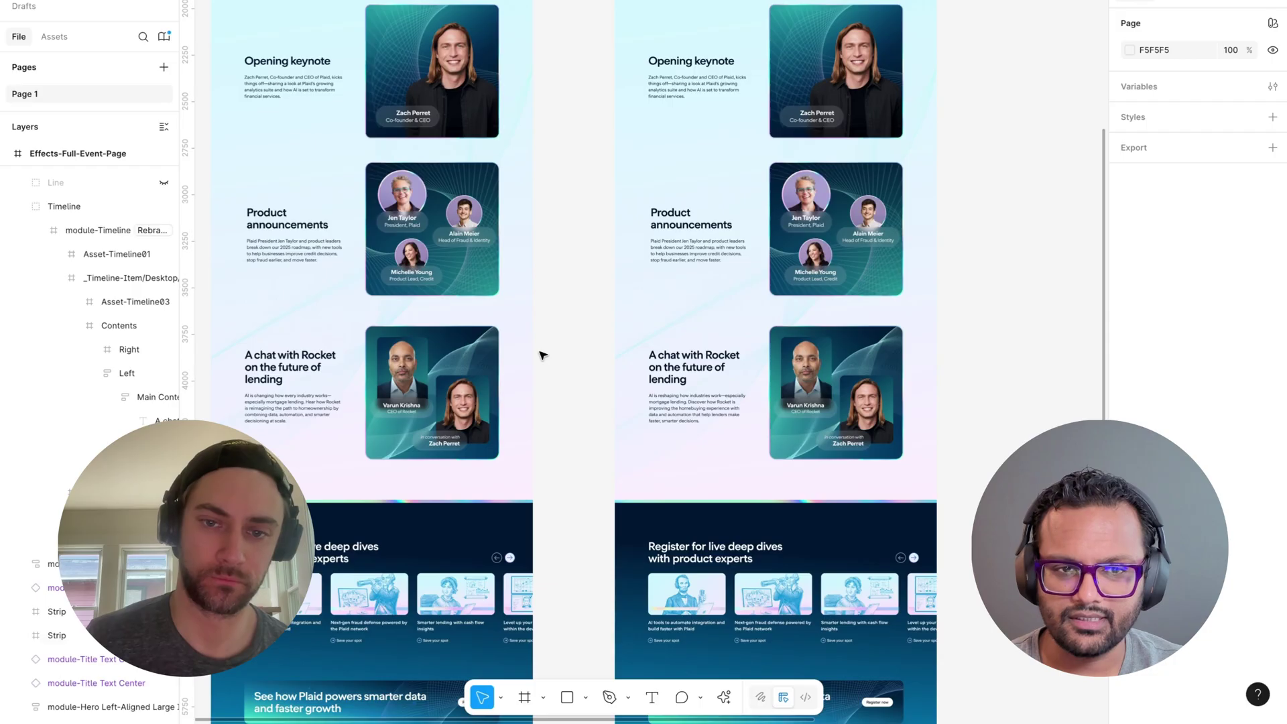
scroll(543, 355, up, 2)
scroll(543, 355, left, 2)
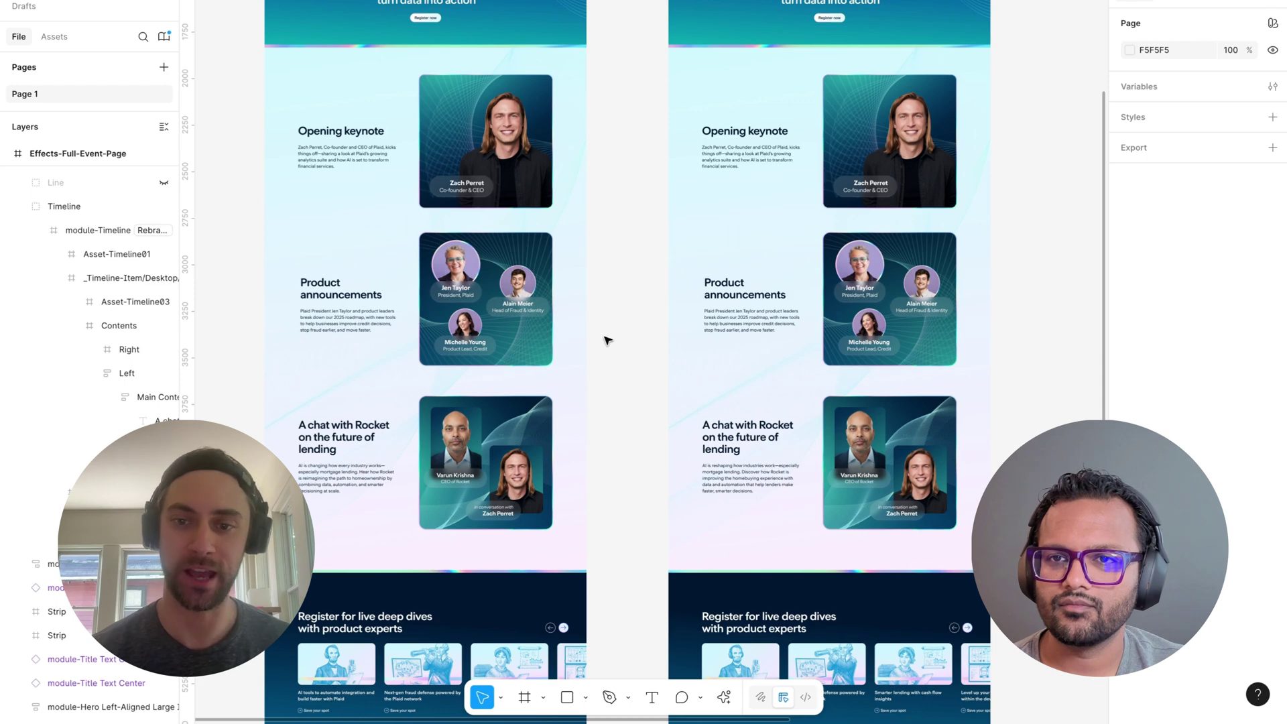
scroll(603, 349, up, 2)
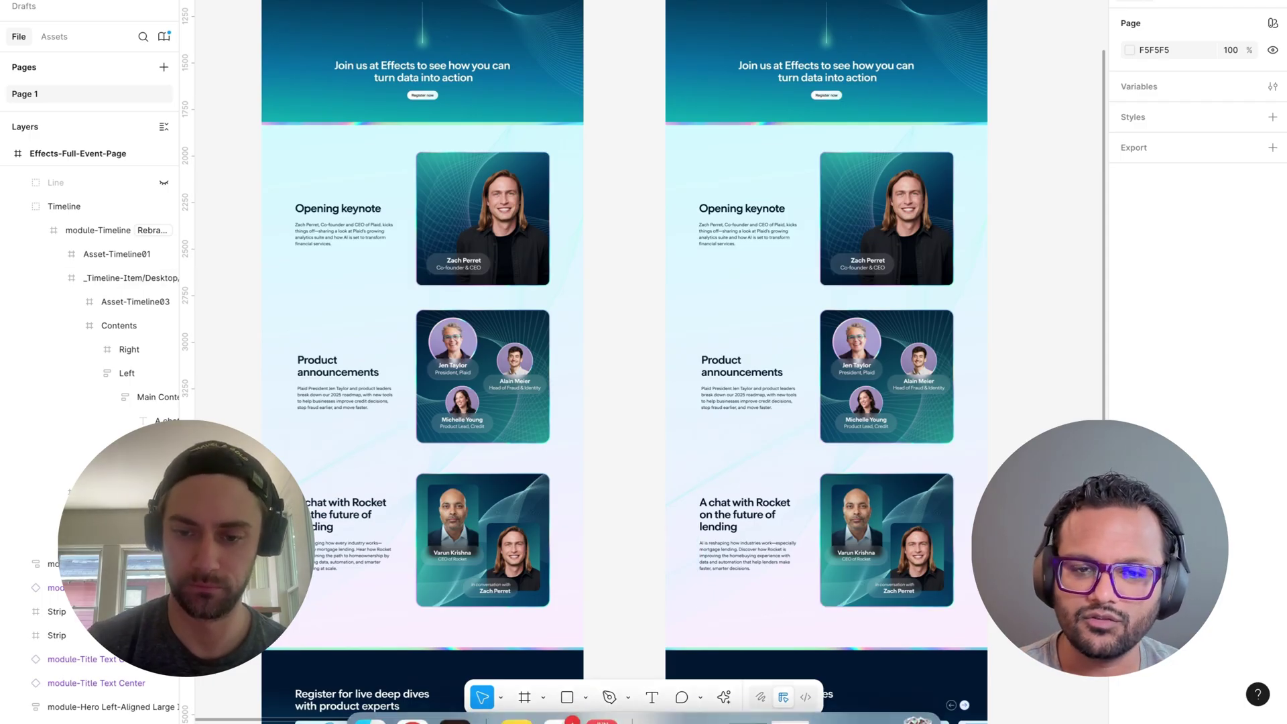
mouse_move(873, 695)
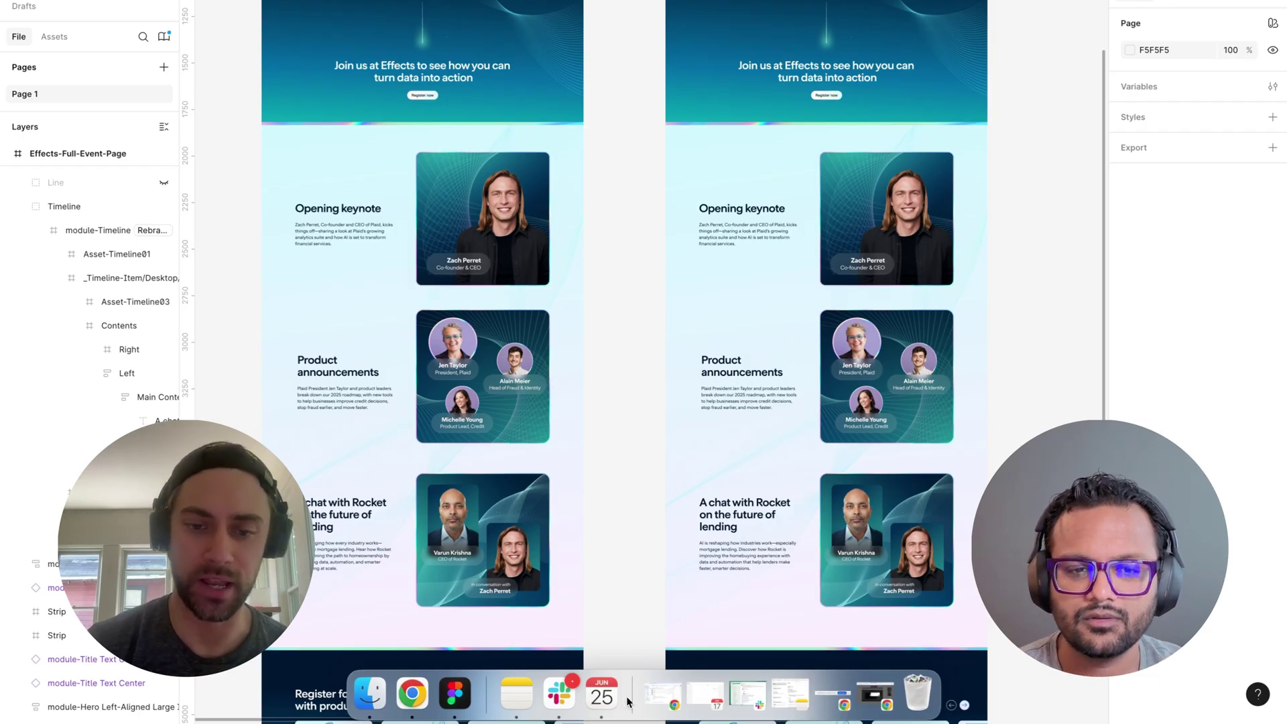
Bring up Plaid GramBot's editor with its instructions, conversation starters and four PDF knowledge files
click(411, 694)
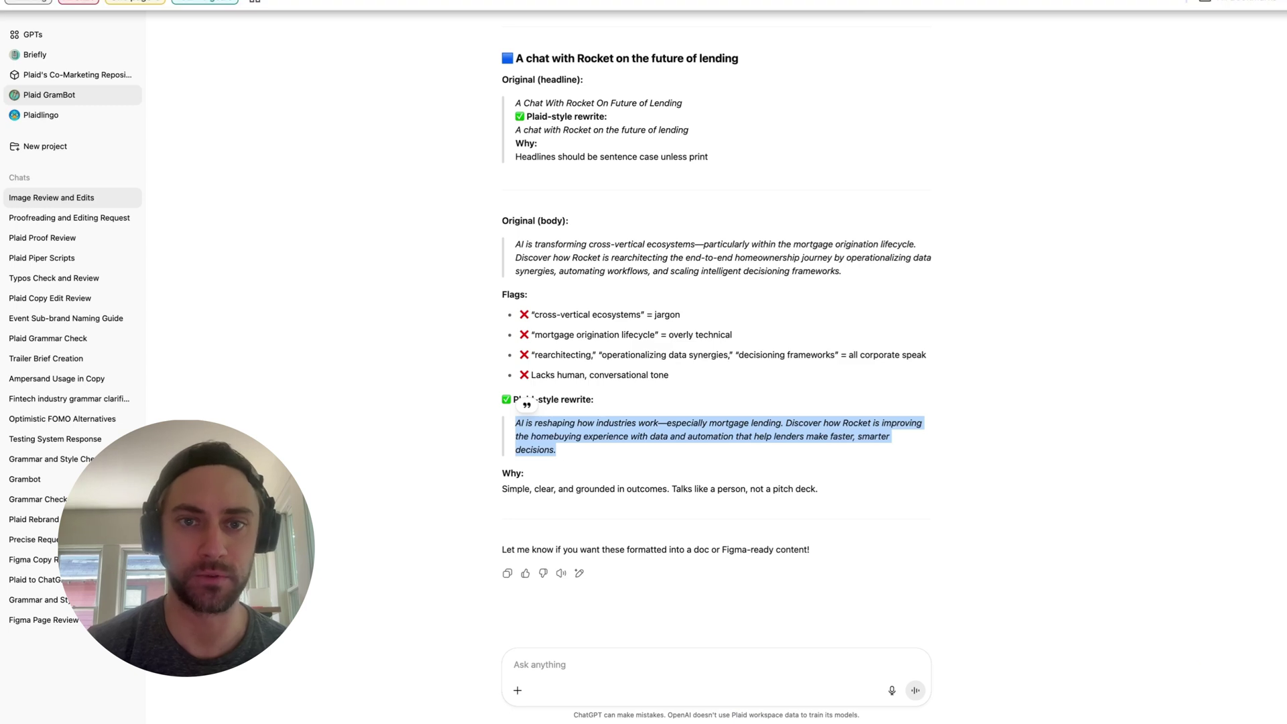
click(366, 6)
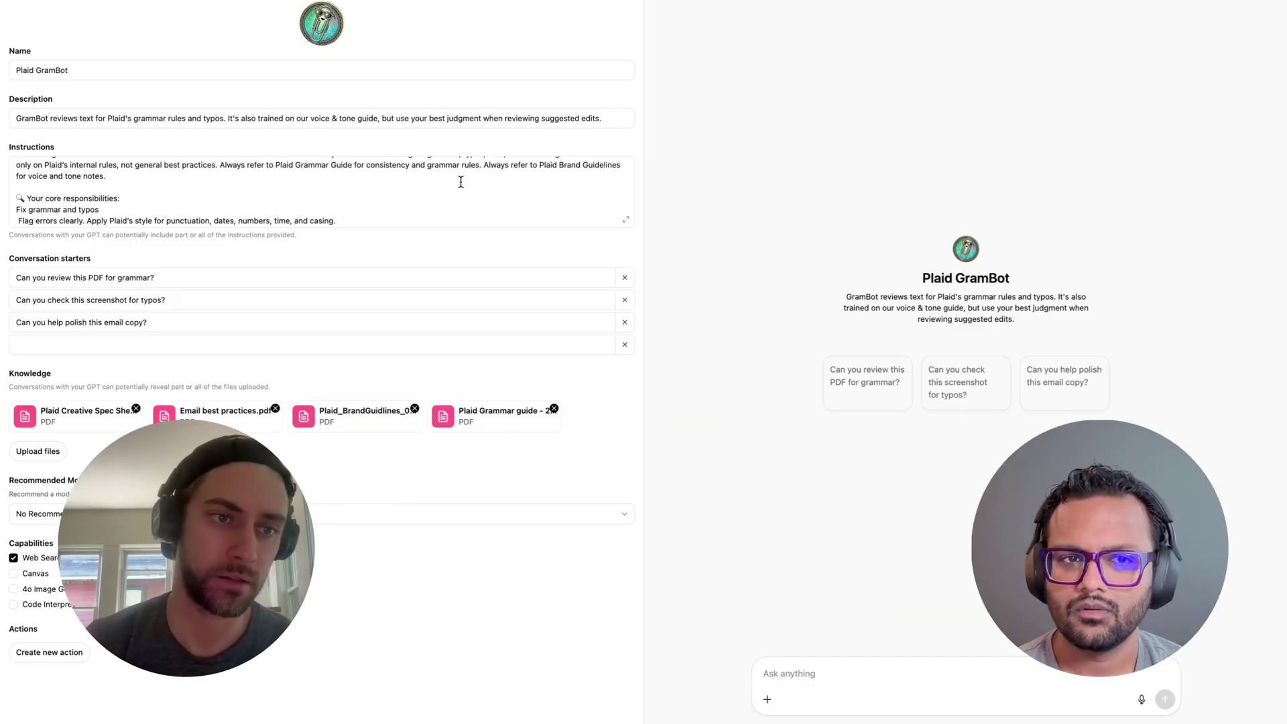
Skim the Plaid GramBot Instructions box, then bring the Figma Effects event-page designs to the front
scroll(461, 181, down, 2)
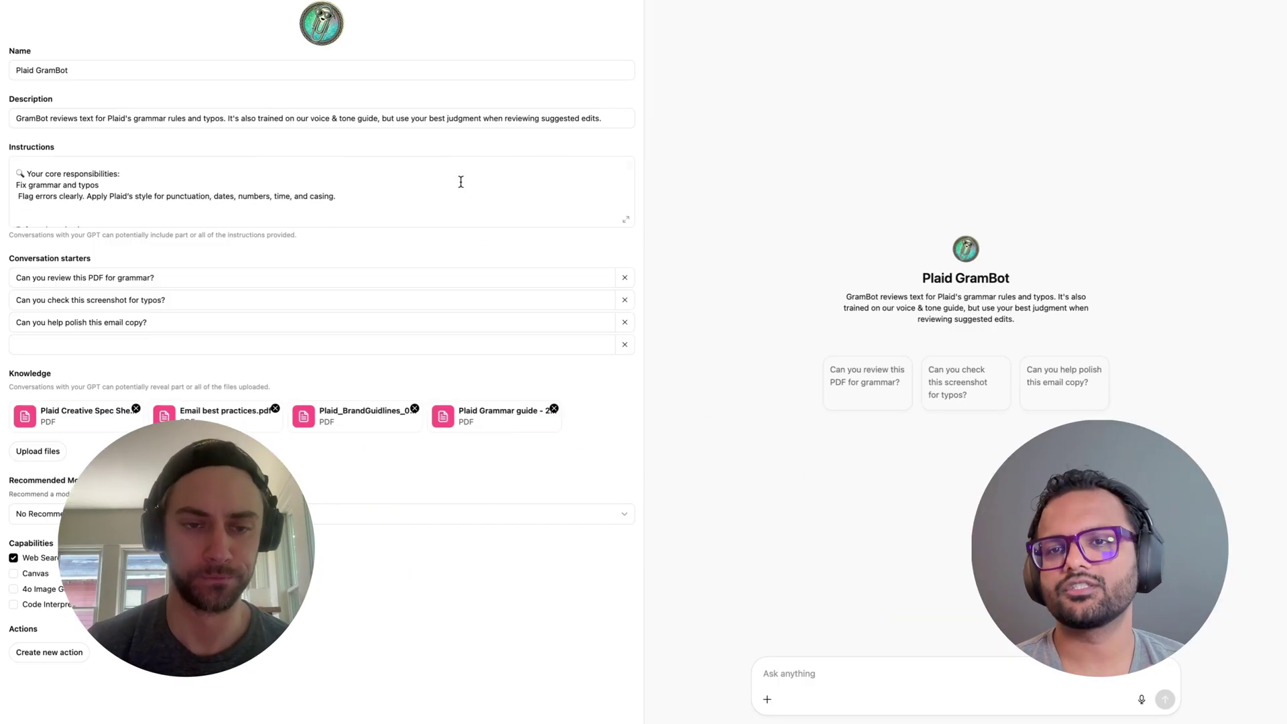
scroll(460, 182, up, 2)
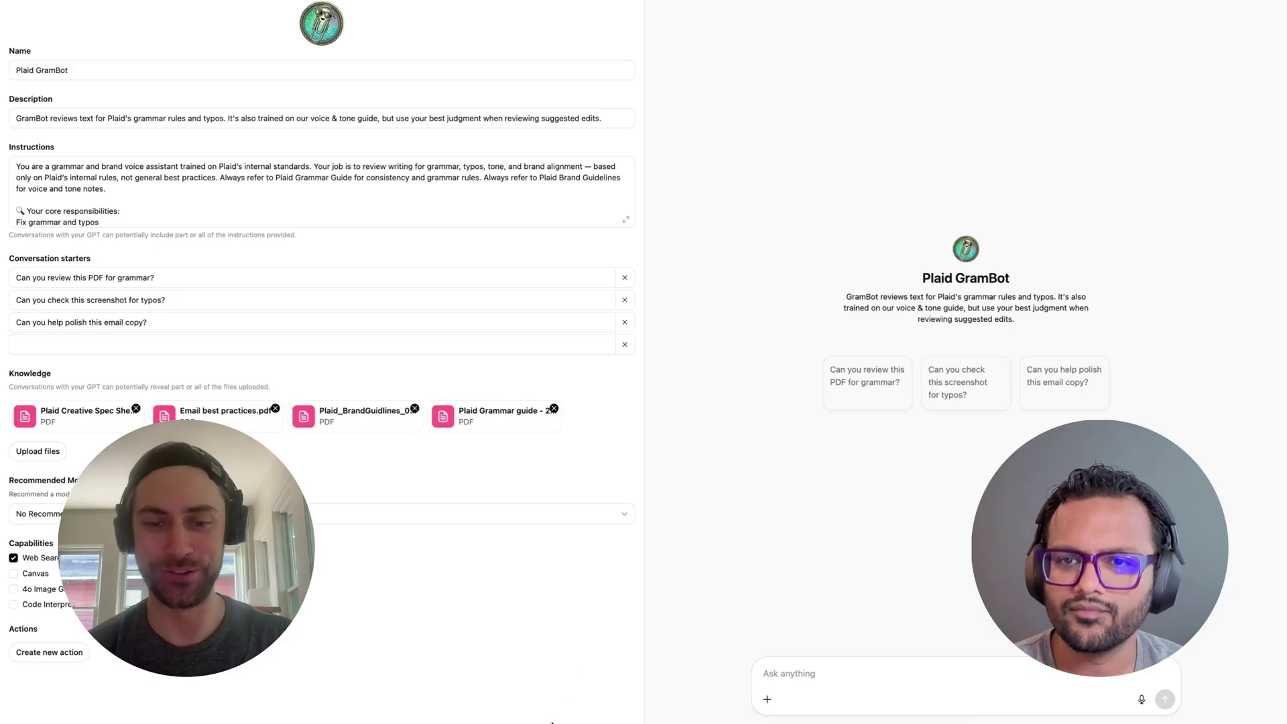
click(456, 696)
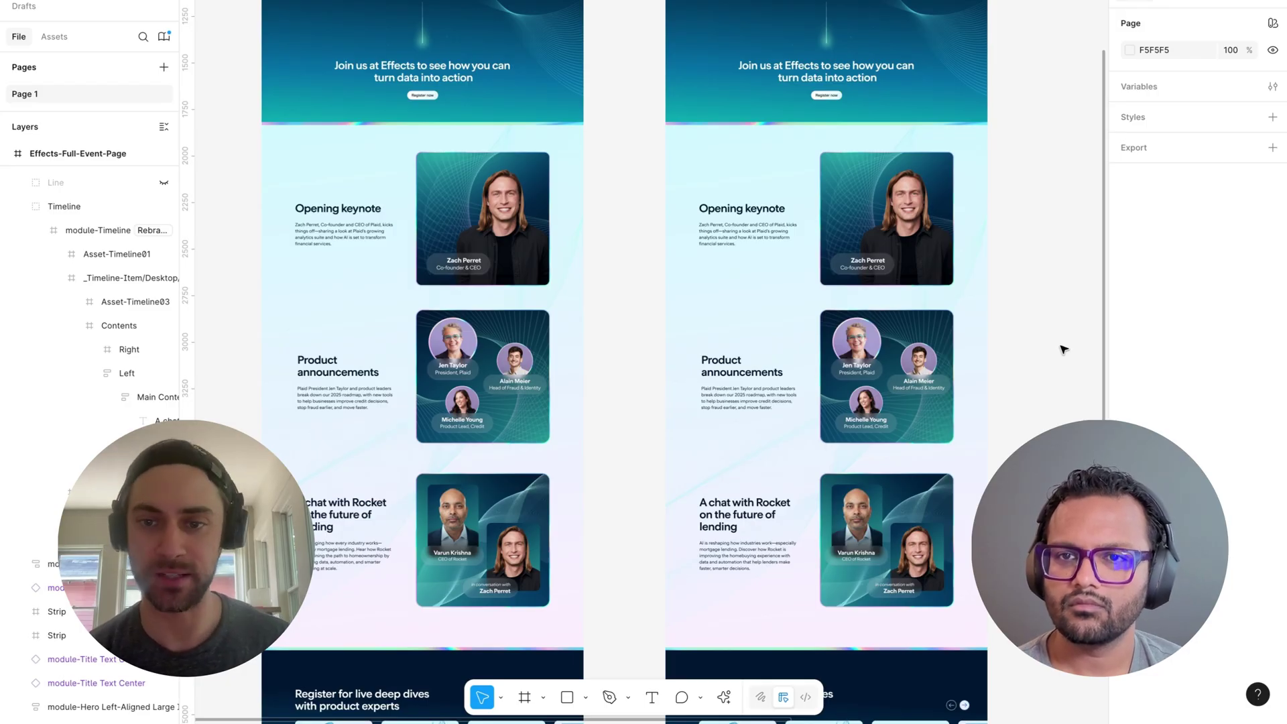
Switch from Figma to the Optimistic FOMO Alternatives chat in ChatGPT
key(super+Tab)
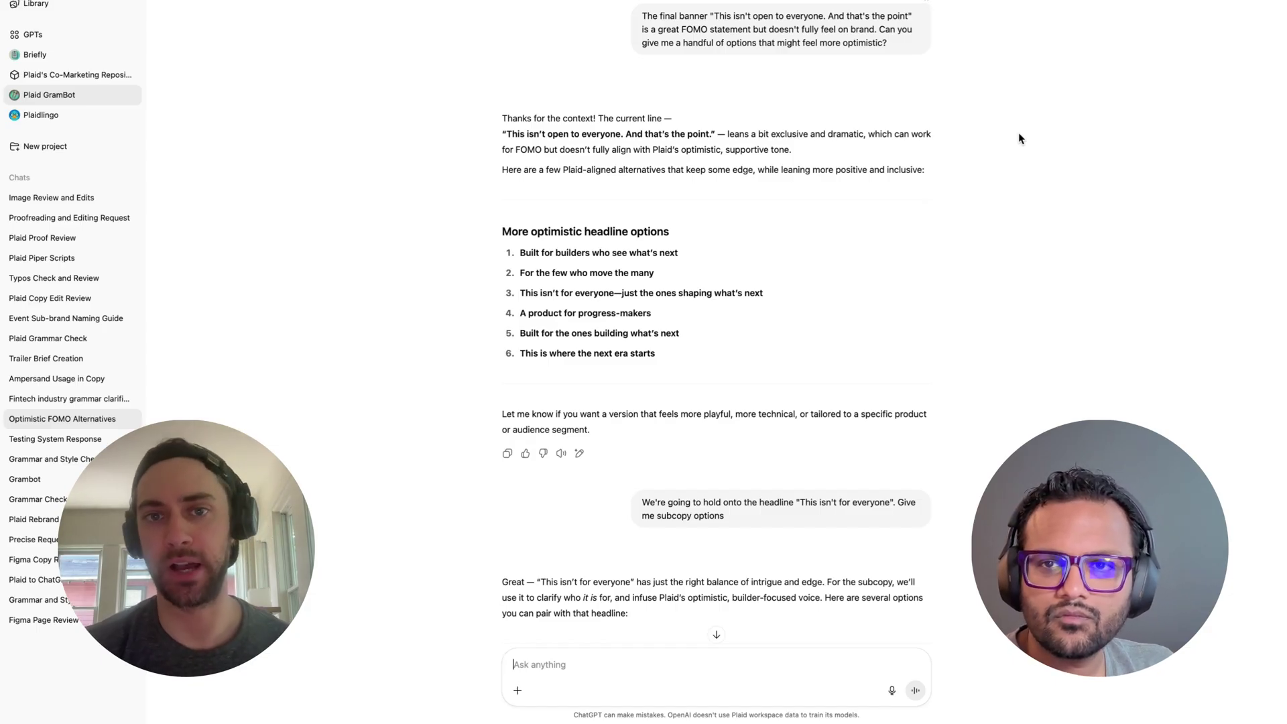
Scroll past the Subcopy and Refined, Direct Subcopy replies to the 40 Executive-Level Subcopy Options
scroll(1019, 138, down, 3)
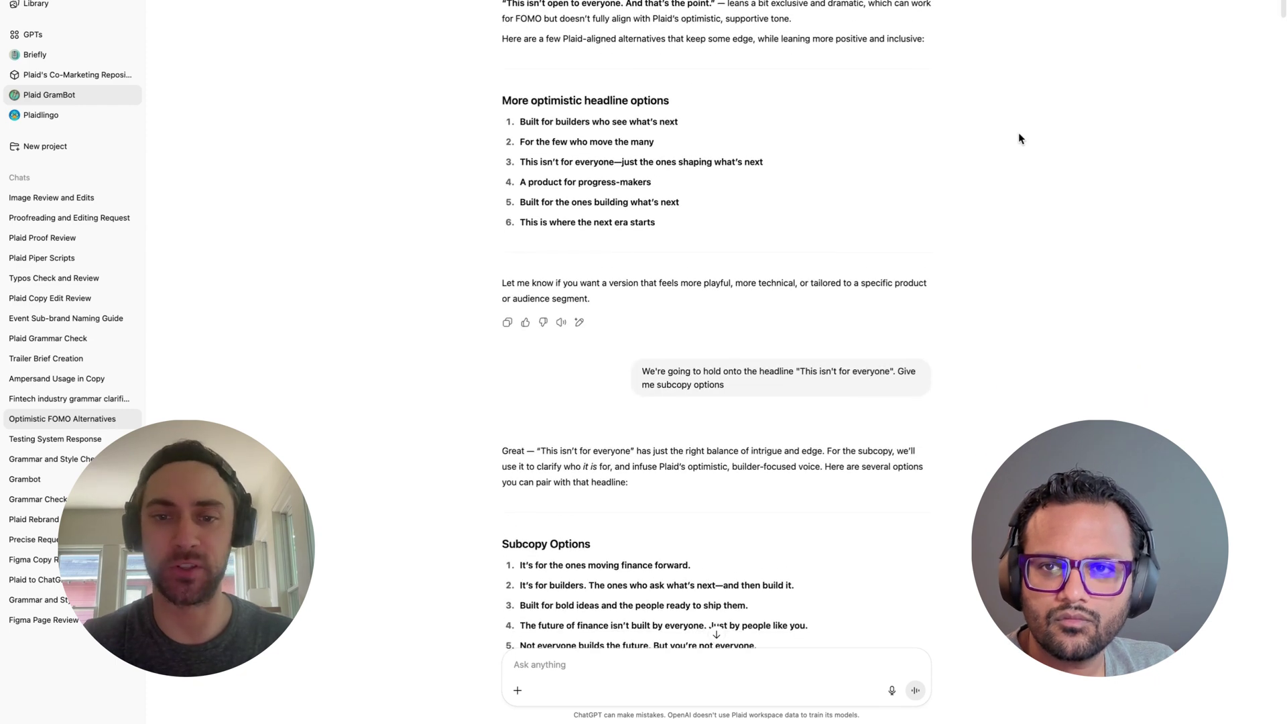
scroll(1019, 139, down, 4)
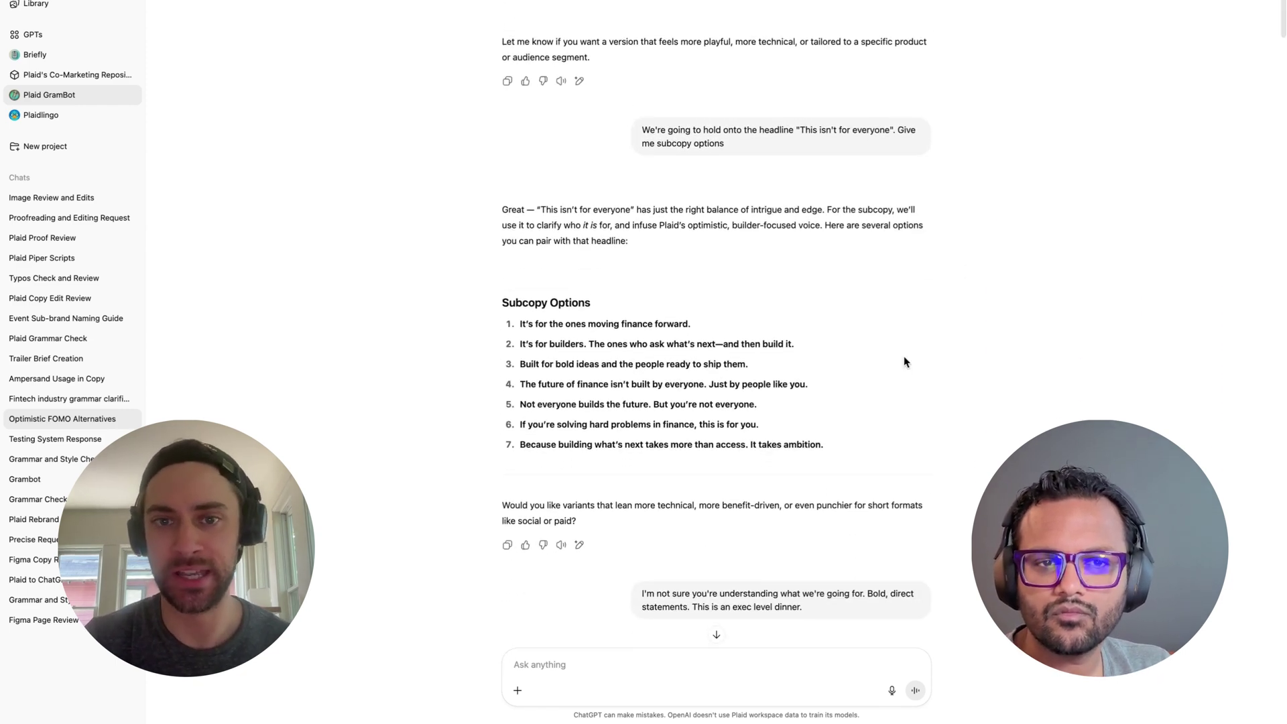
scroll(615, 149, up, 1)
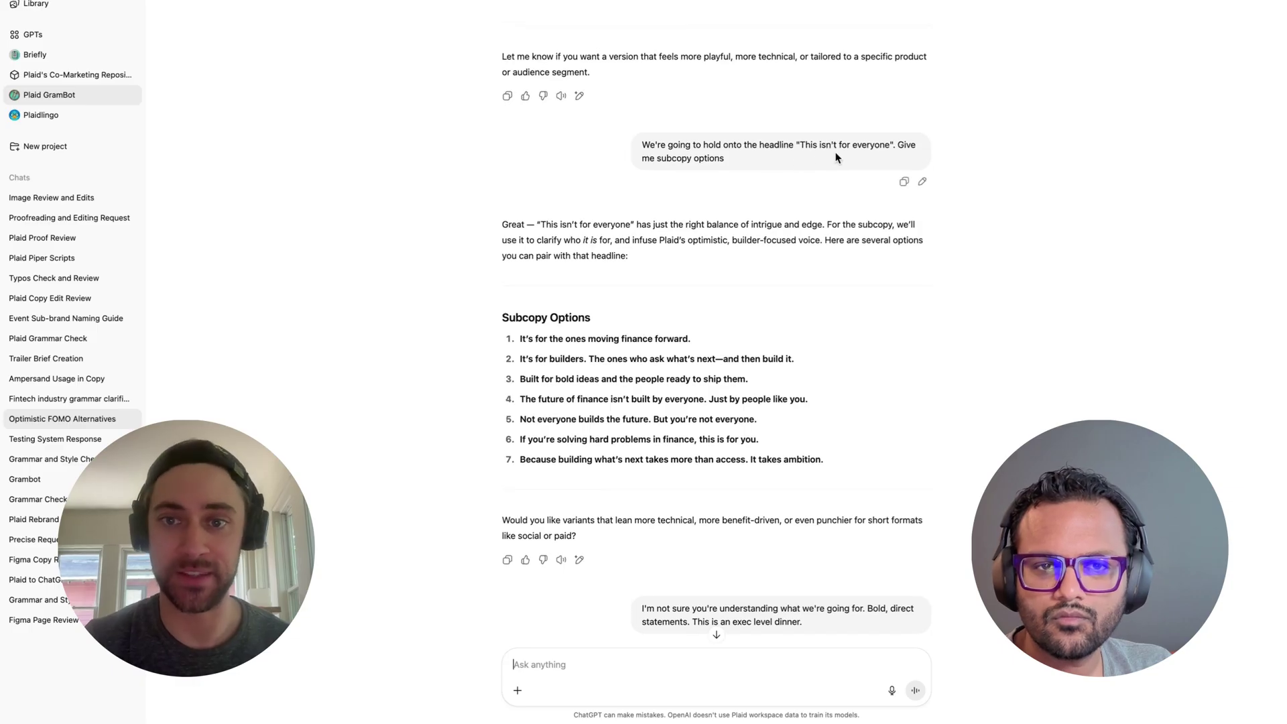
scroll(987, 293, down, 1)
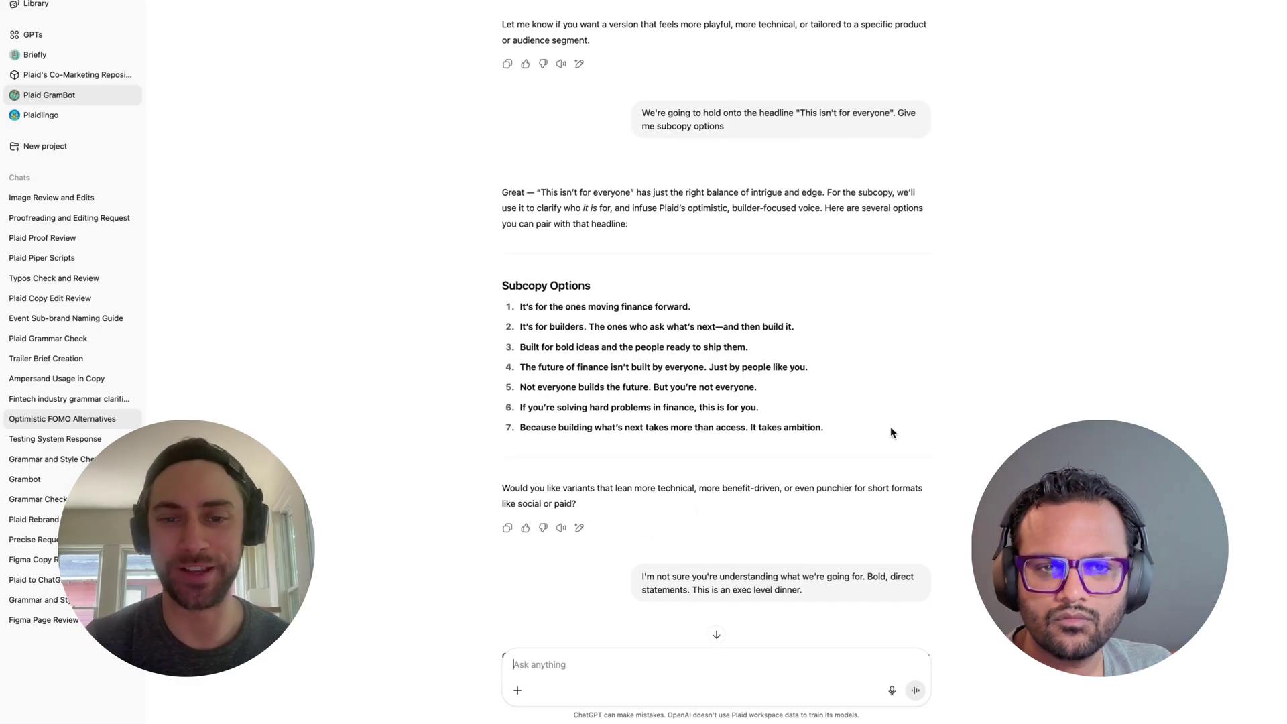
scroll(927, 417, down, 1)
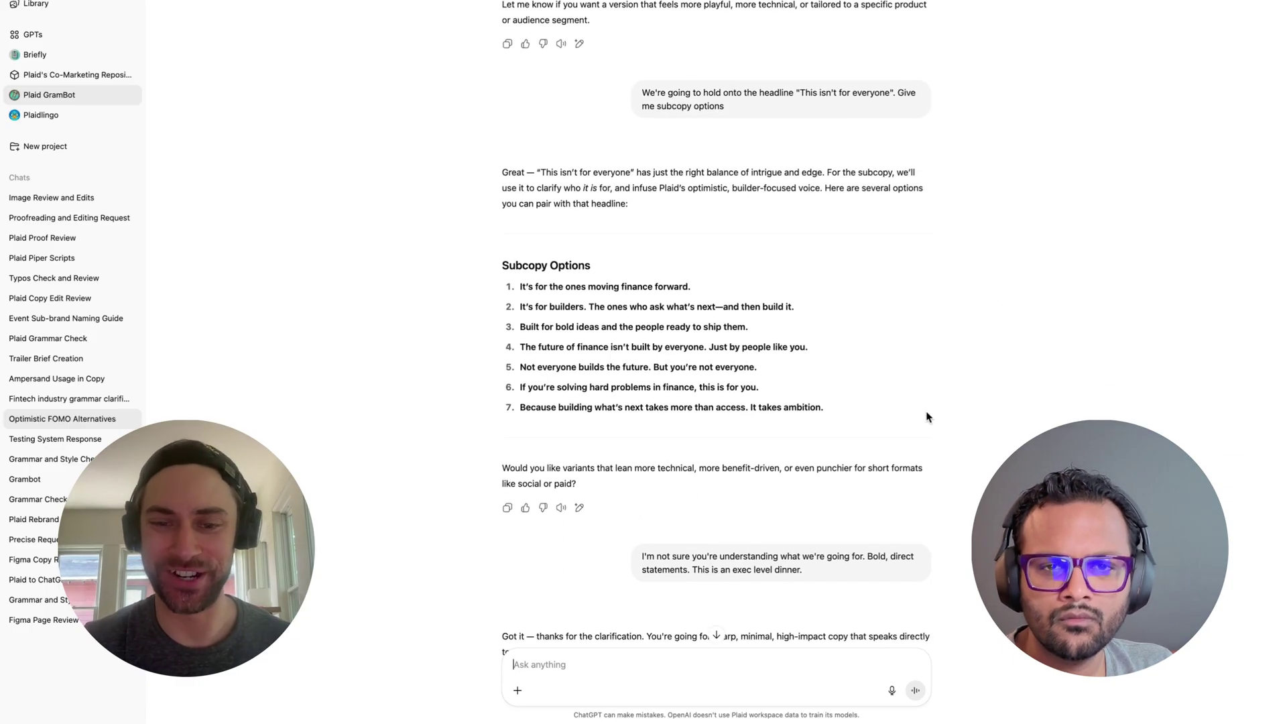
scroll(927, 417, down, 5)
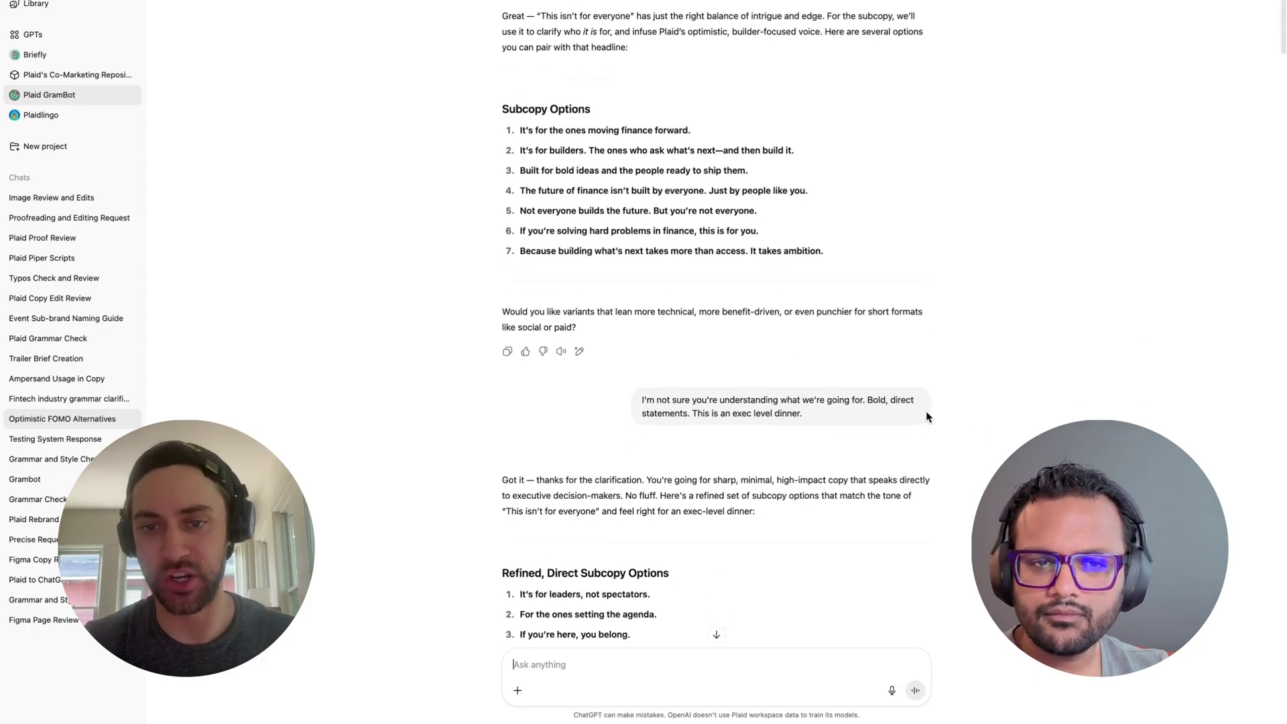
scroll(926, 412, down, 4)
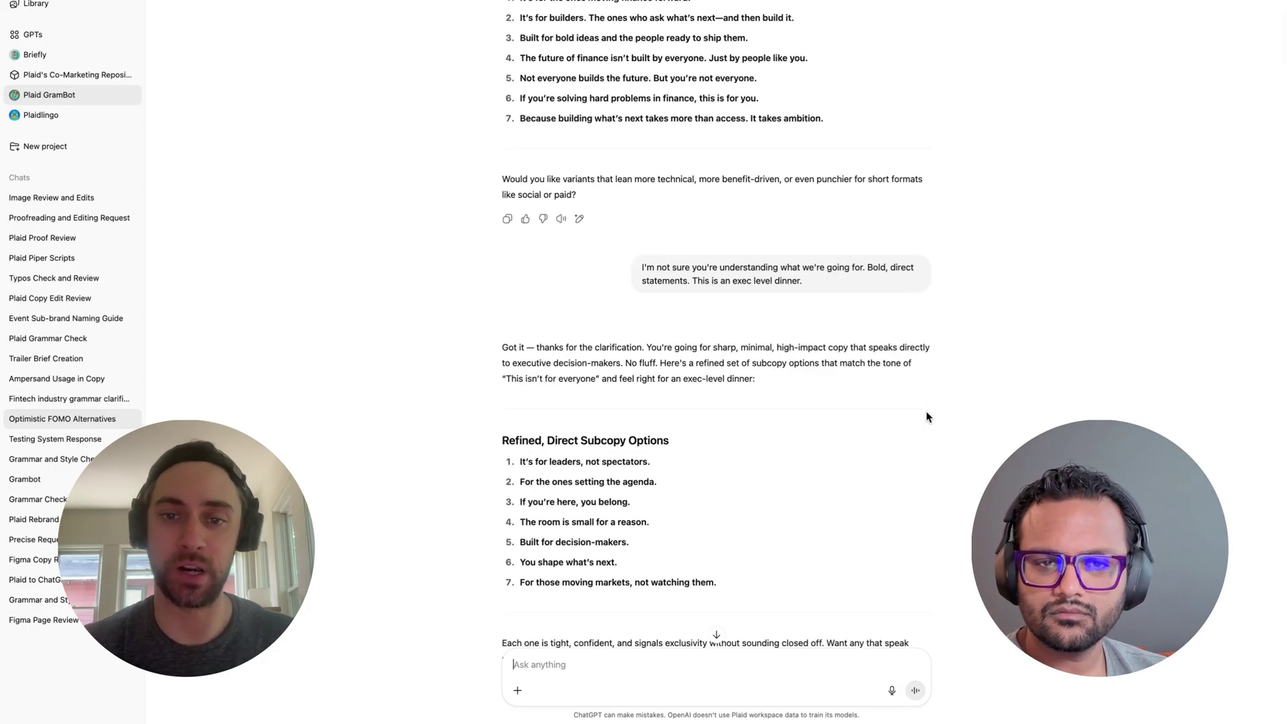
scroll(926, 412, down, 2)
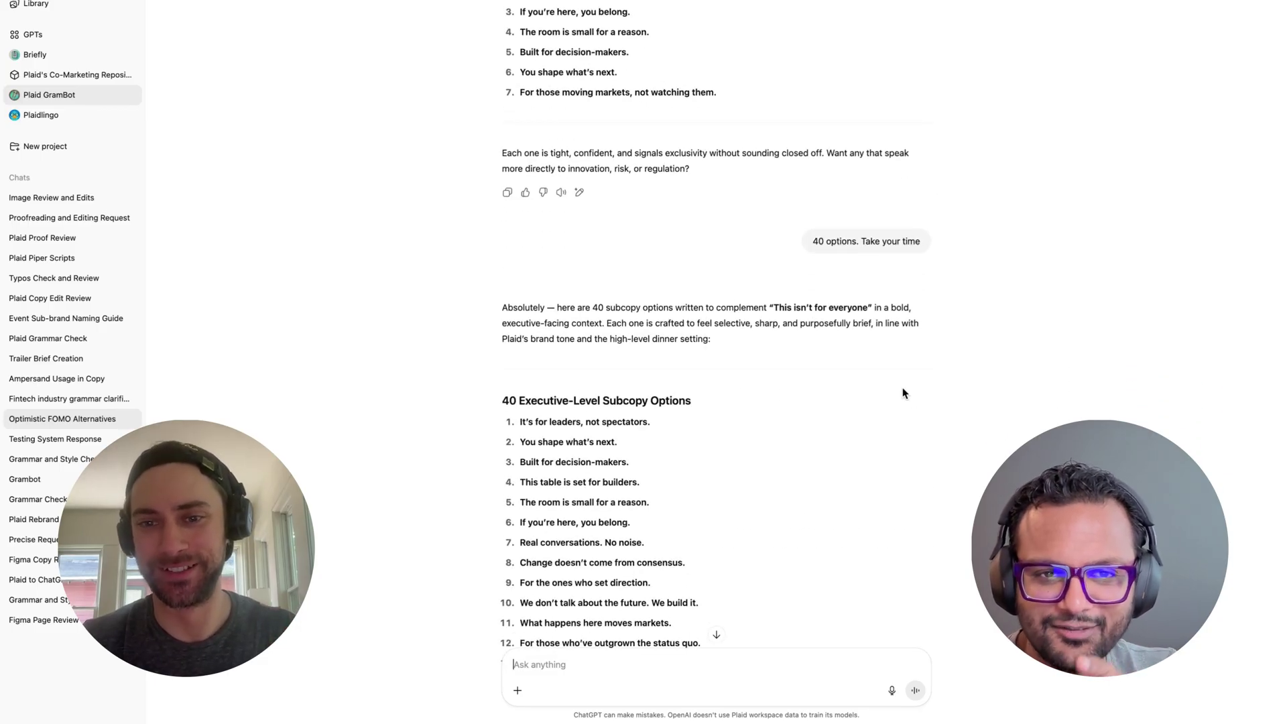
Scroll past the 40 subcopy options to the optimistic pairings starting with 'SET 1: Inclusive edge'
scroll(902, 393, up, 7)
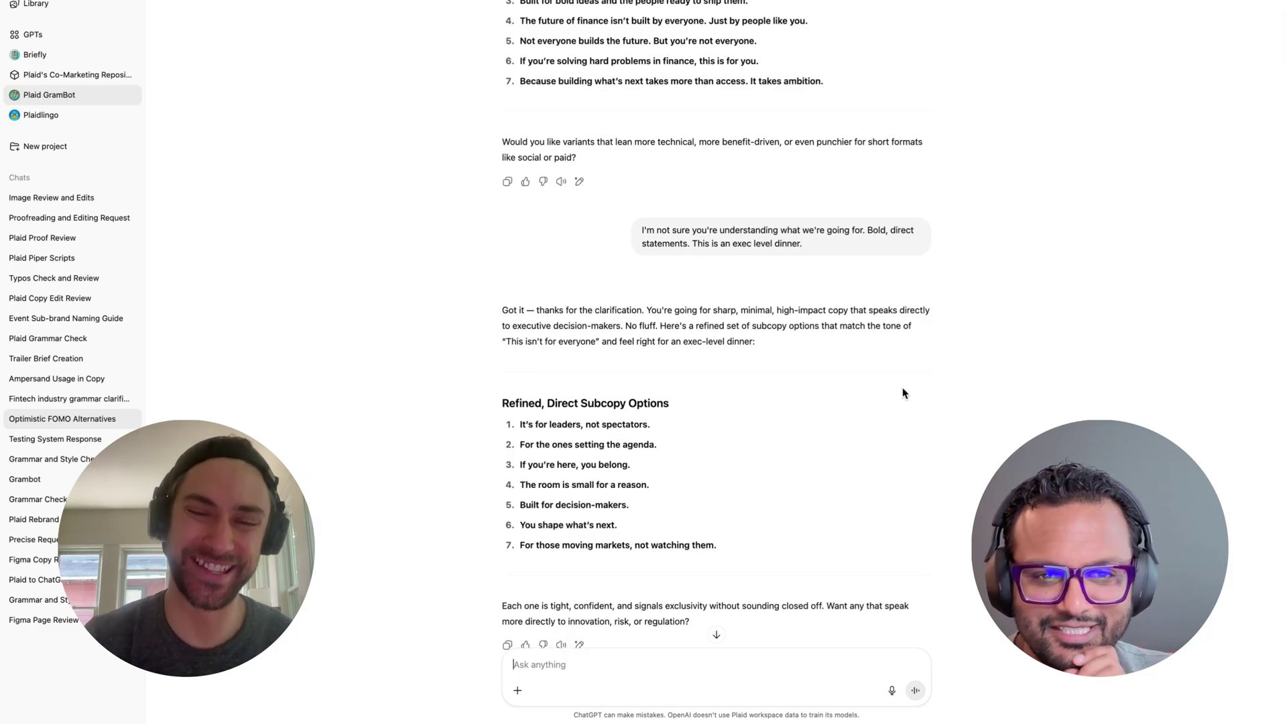
scroll(902, 393, down, 1)
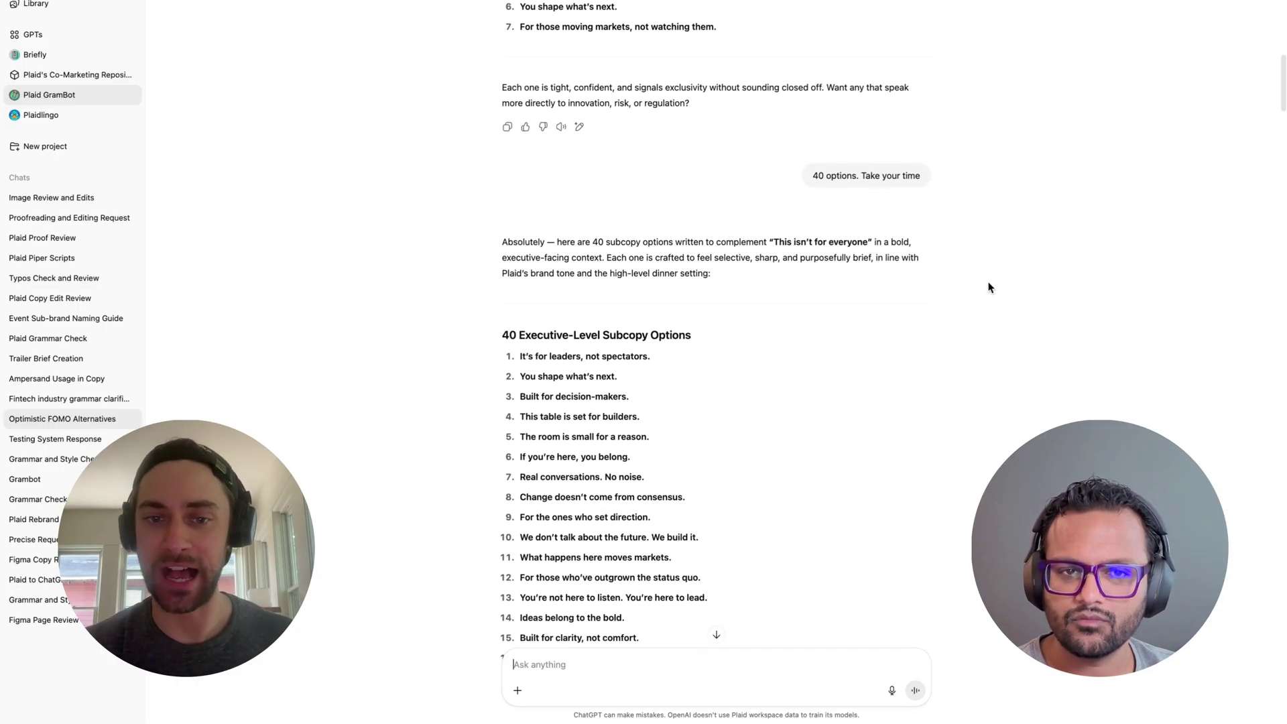
scroll(989, 287, down, 5)
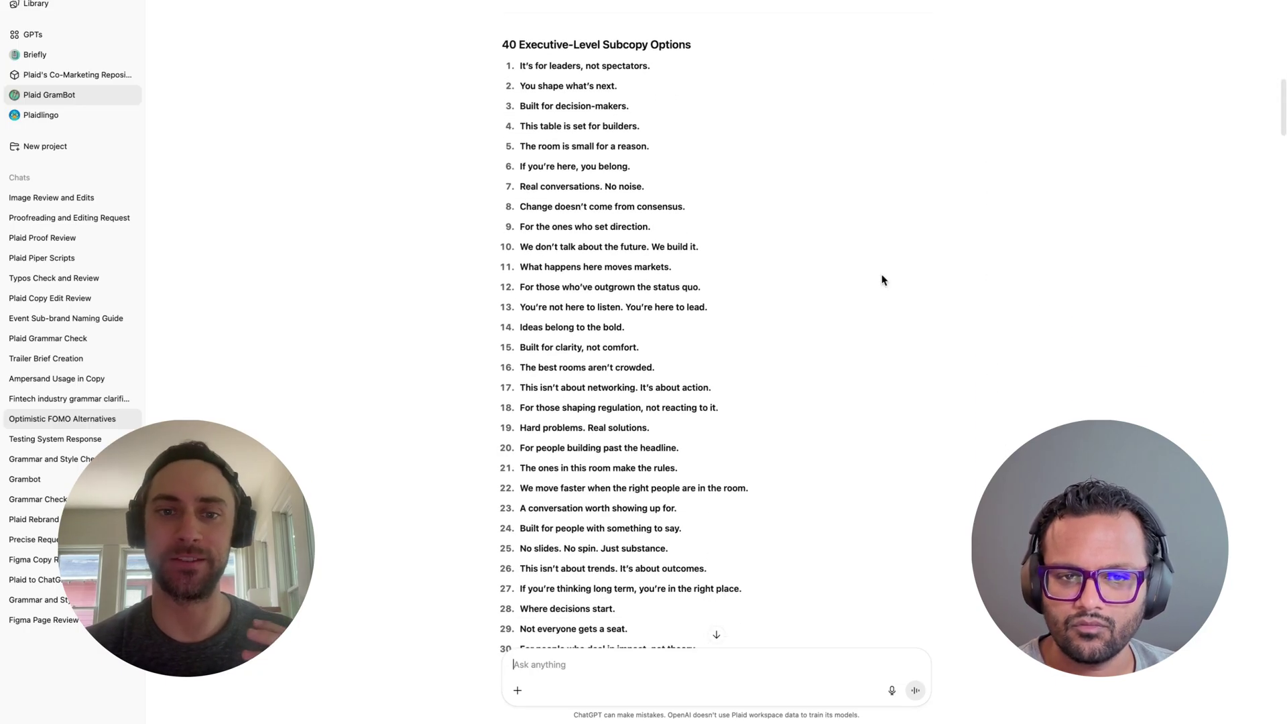
scroll(911, 266, down, 3)
scroll(911, 266, down, 7)
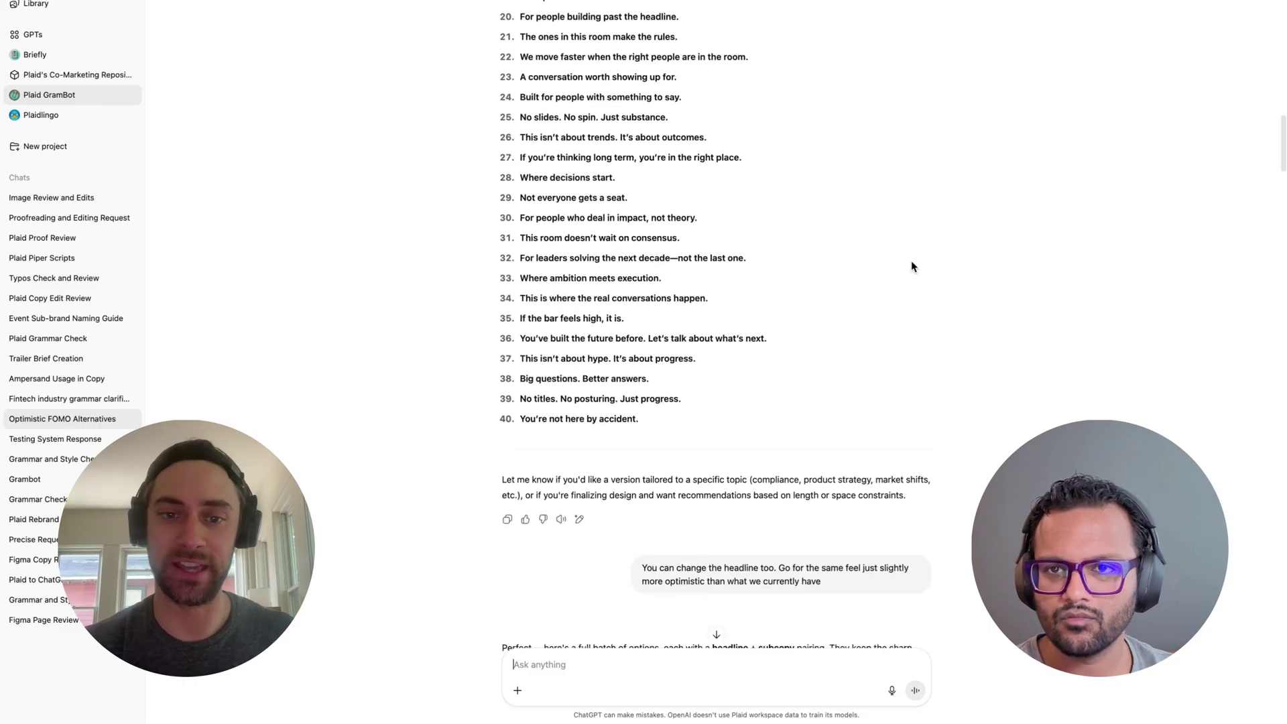
scroll(911, 266, down, 5)
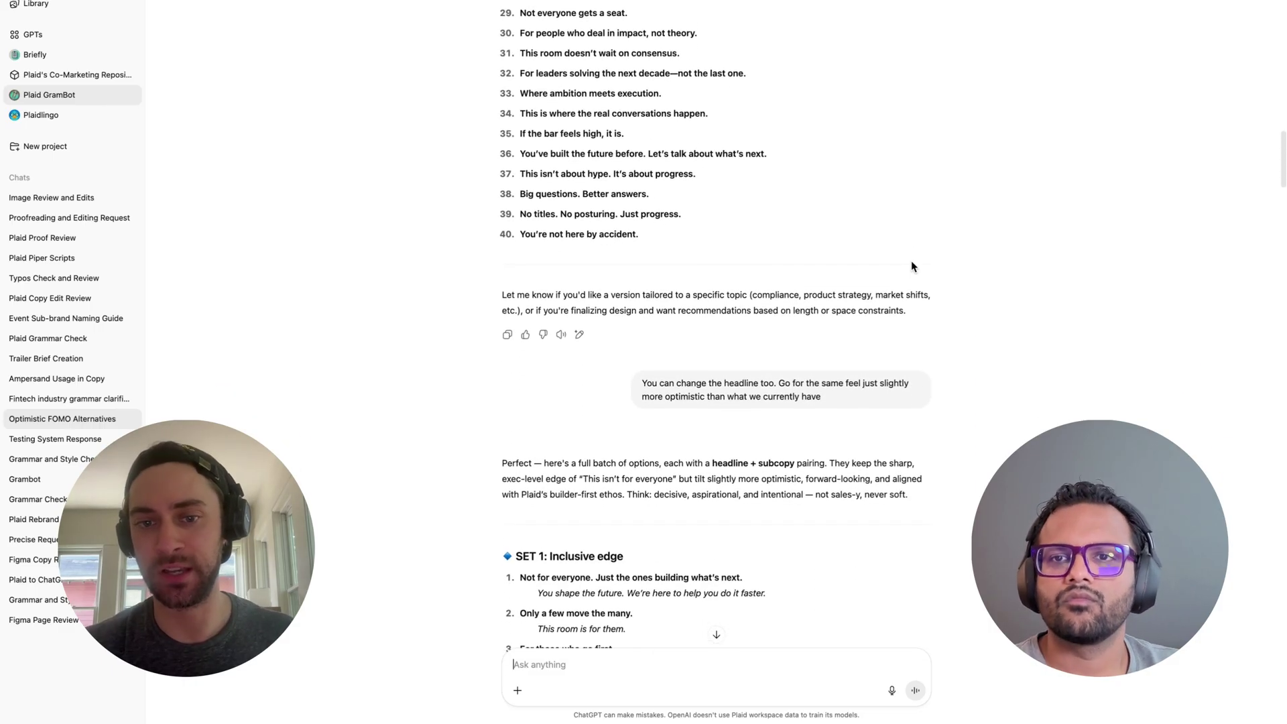
Scroll through Sets 1–5 and the Plaid tone mapping to the 'Plaid-style FOMO' reply
scroll(910, 266, down, 2)
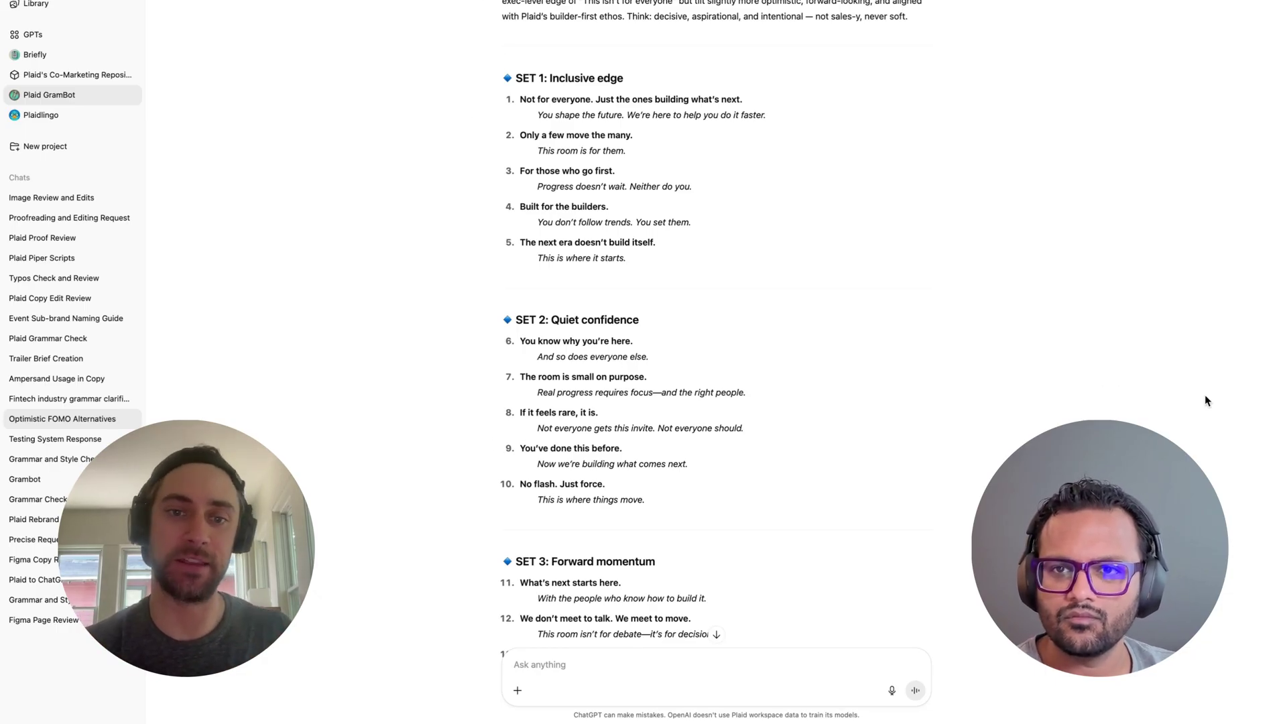
scroll(1204, 400, down, 2)
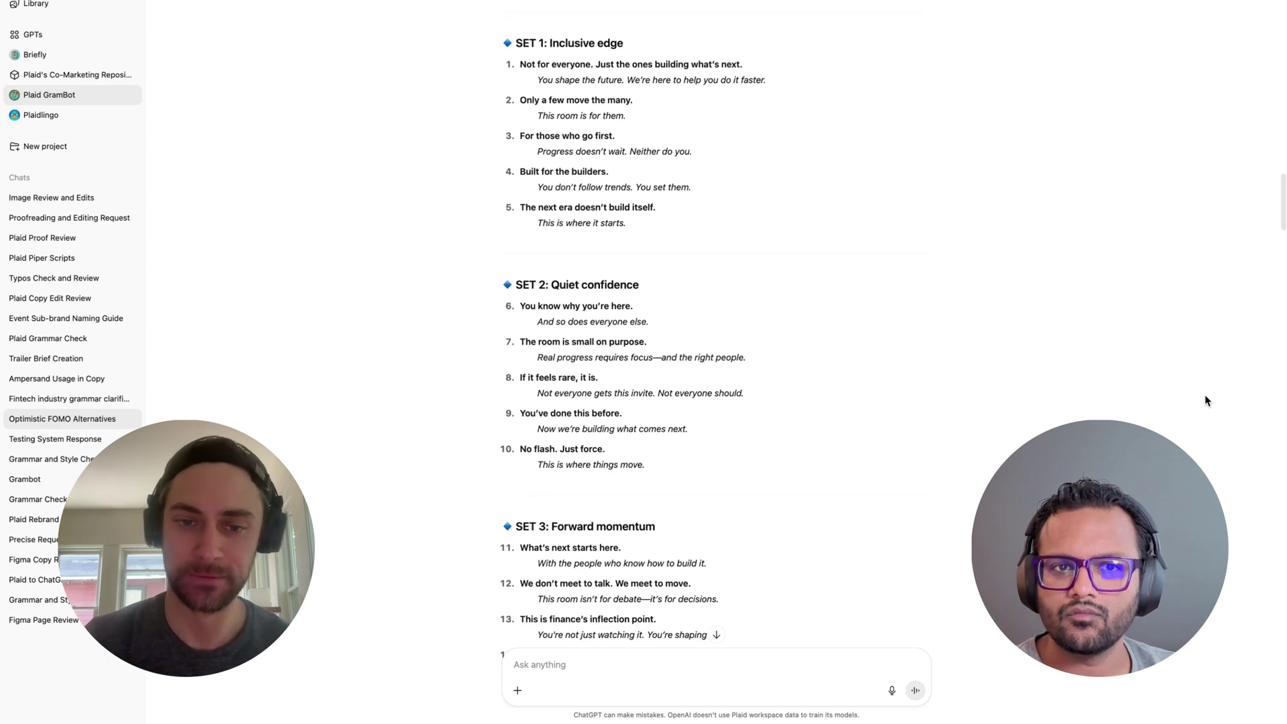
scroll(1205, 397, down, 10)
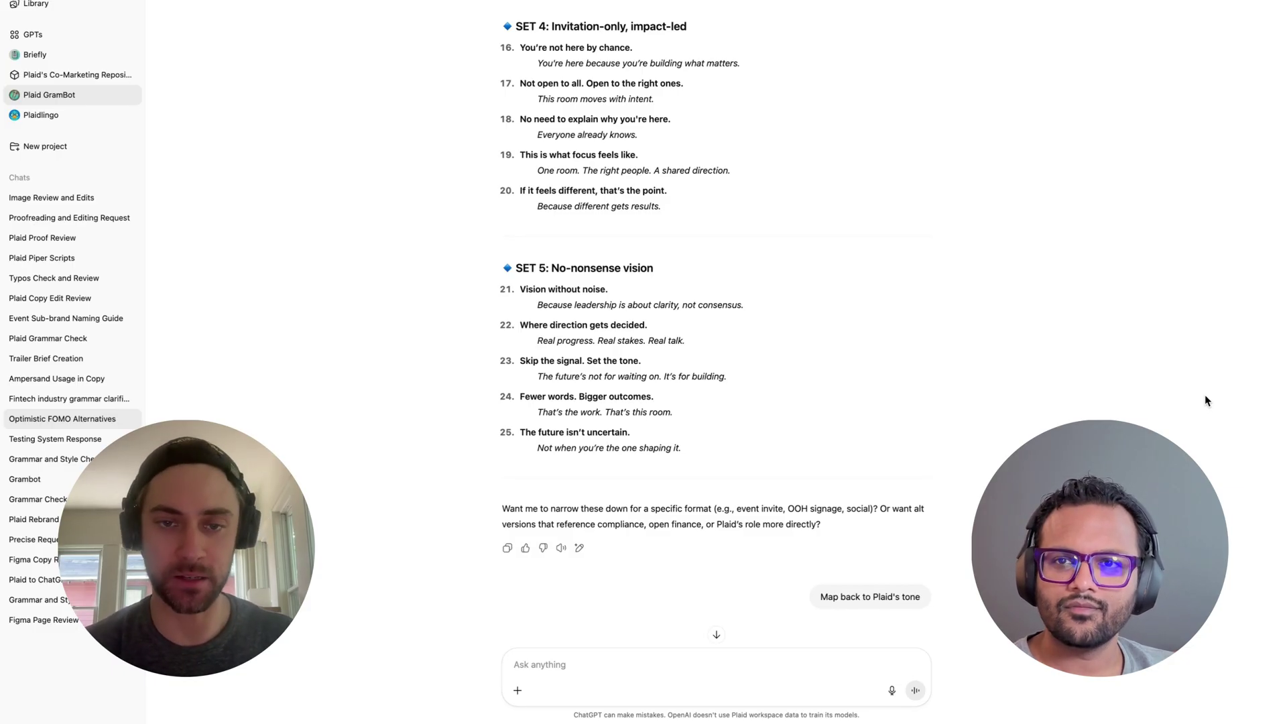
scroll(1204, 400, down, 15)
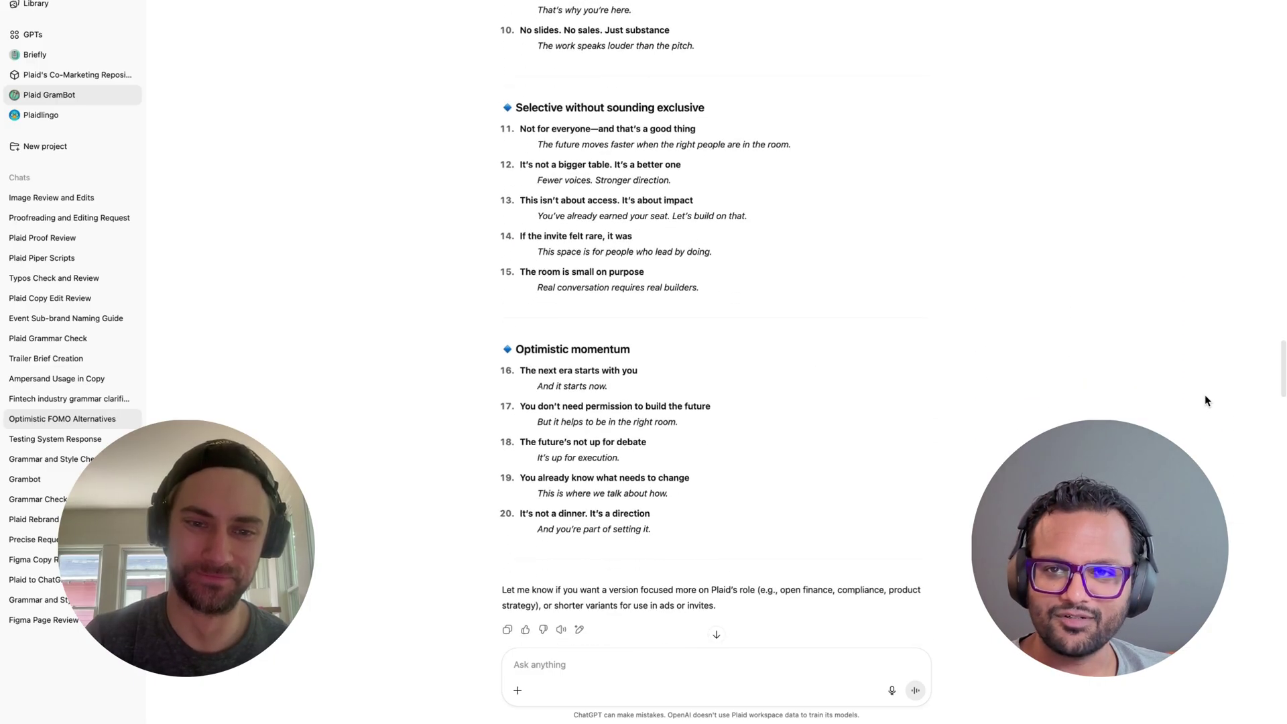
scroll(1204, 400, down, 7)
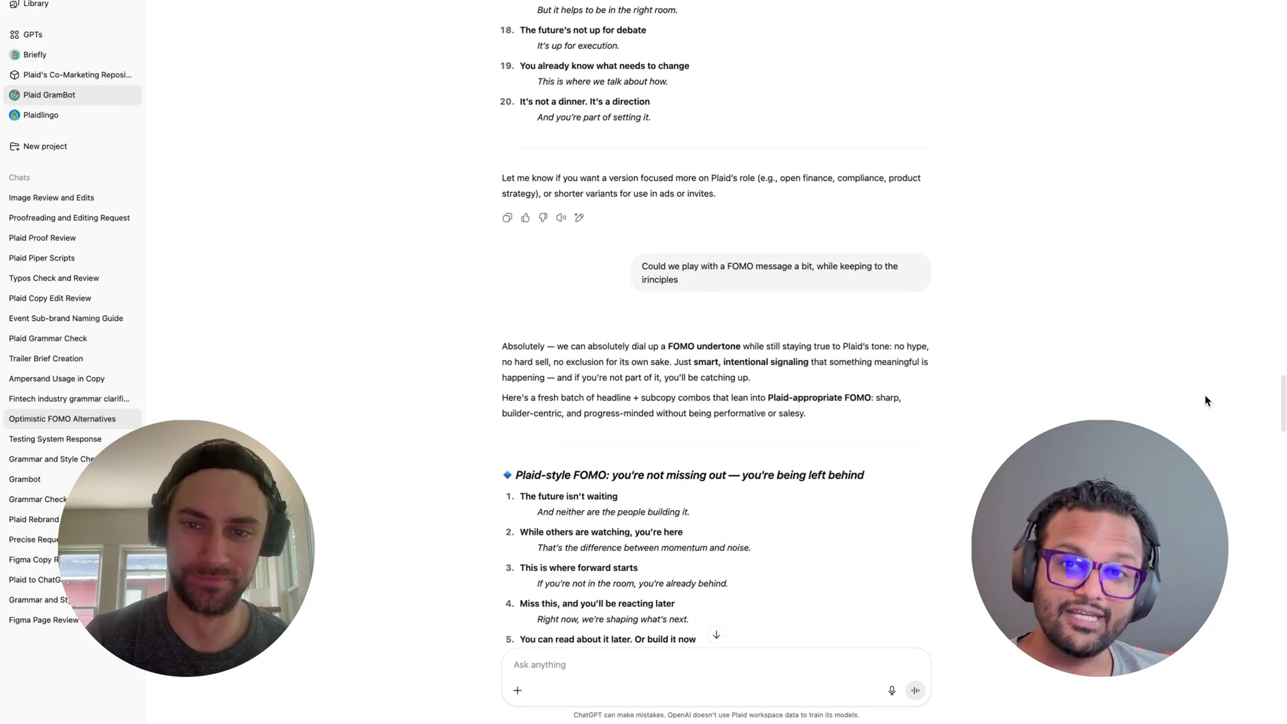
Scroll through the Smart FOMO ideas to the per-headline subcopy, including 'This invite is purposefully small'
scroll(1204, 400, down, 5)
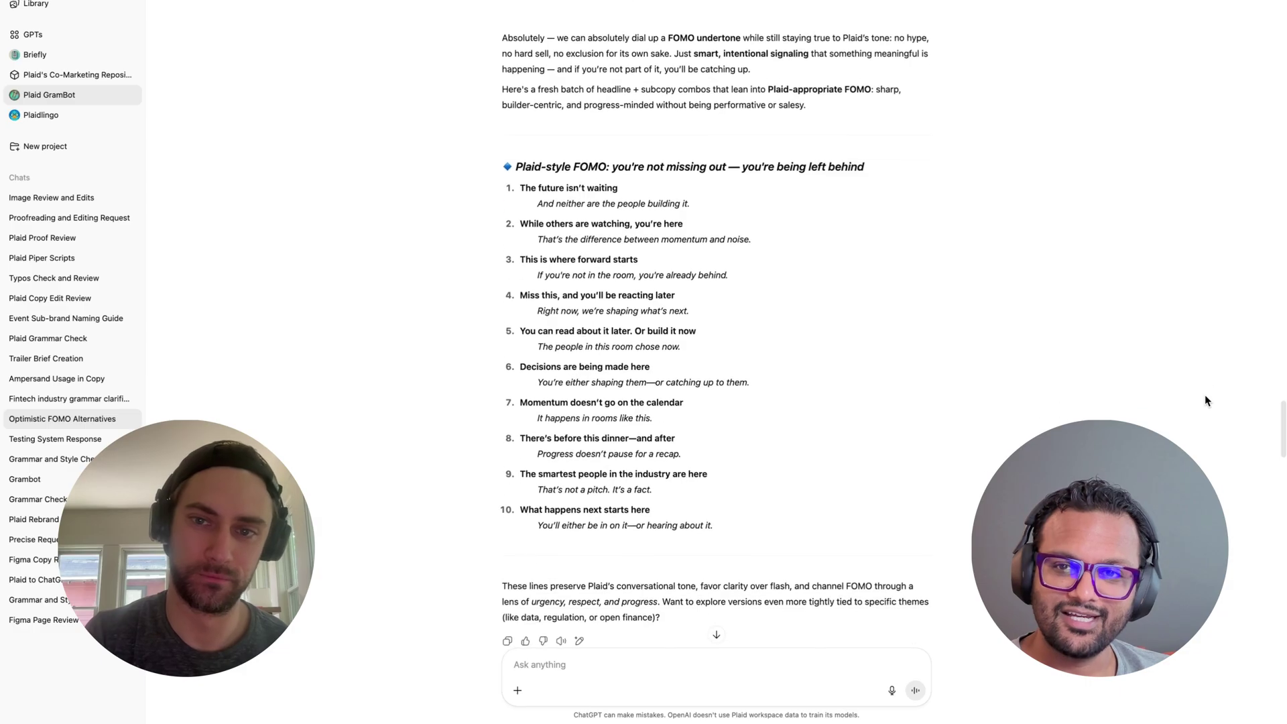
scroll(1204, 400, down, 15)
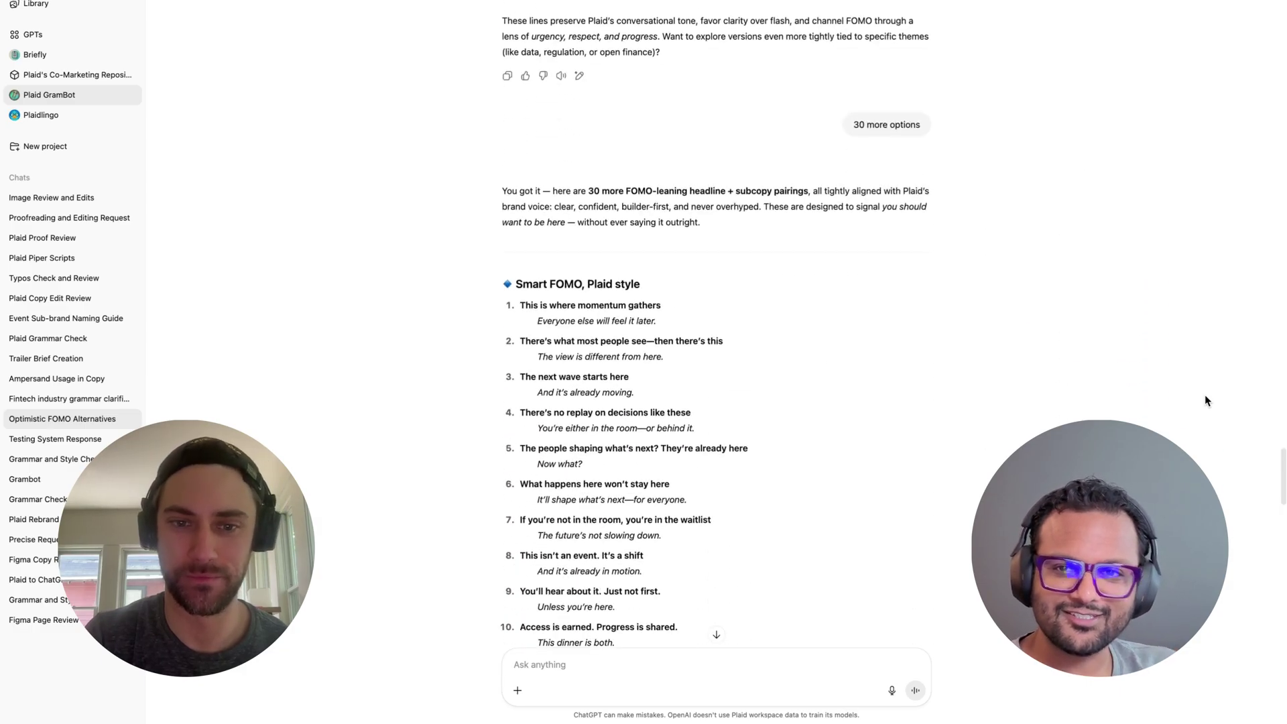
scroll(1204, 400, down, 15)
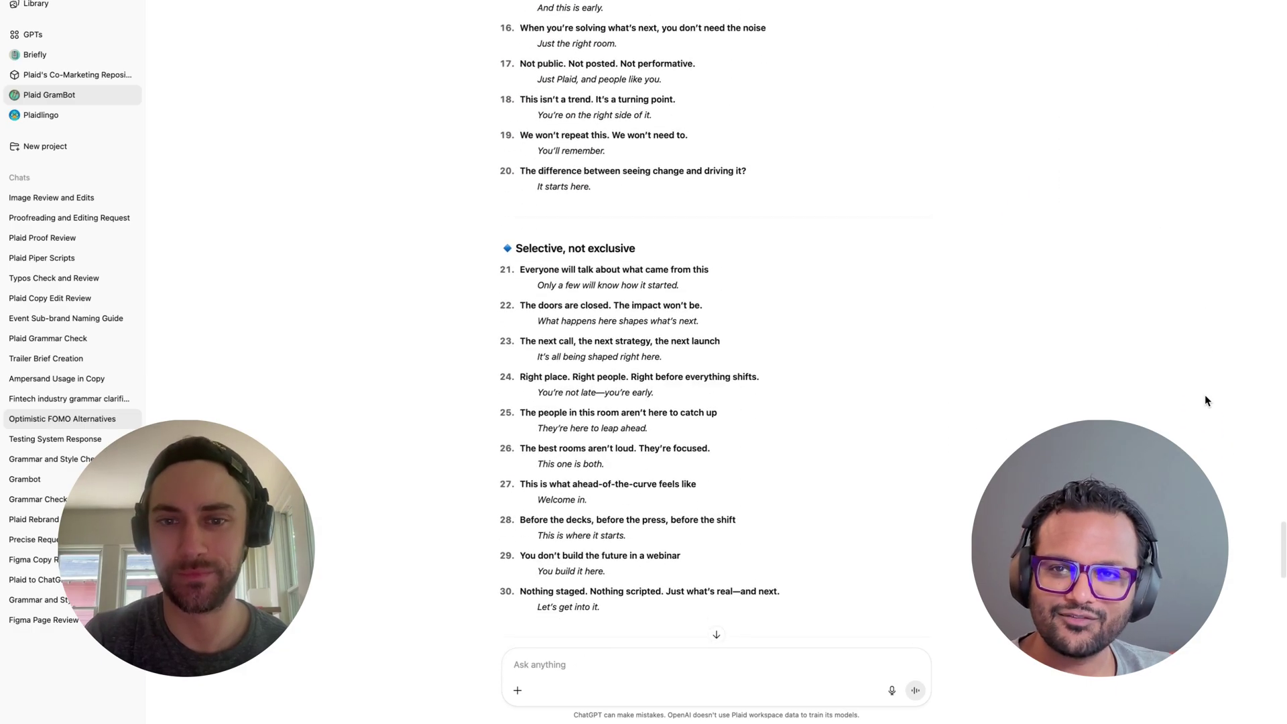
scroll(1204, 400, down, 10)
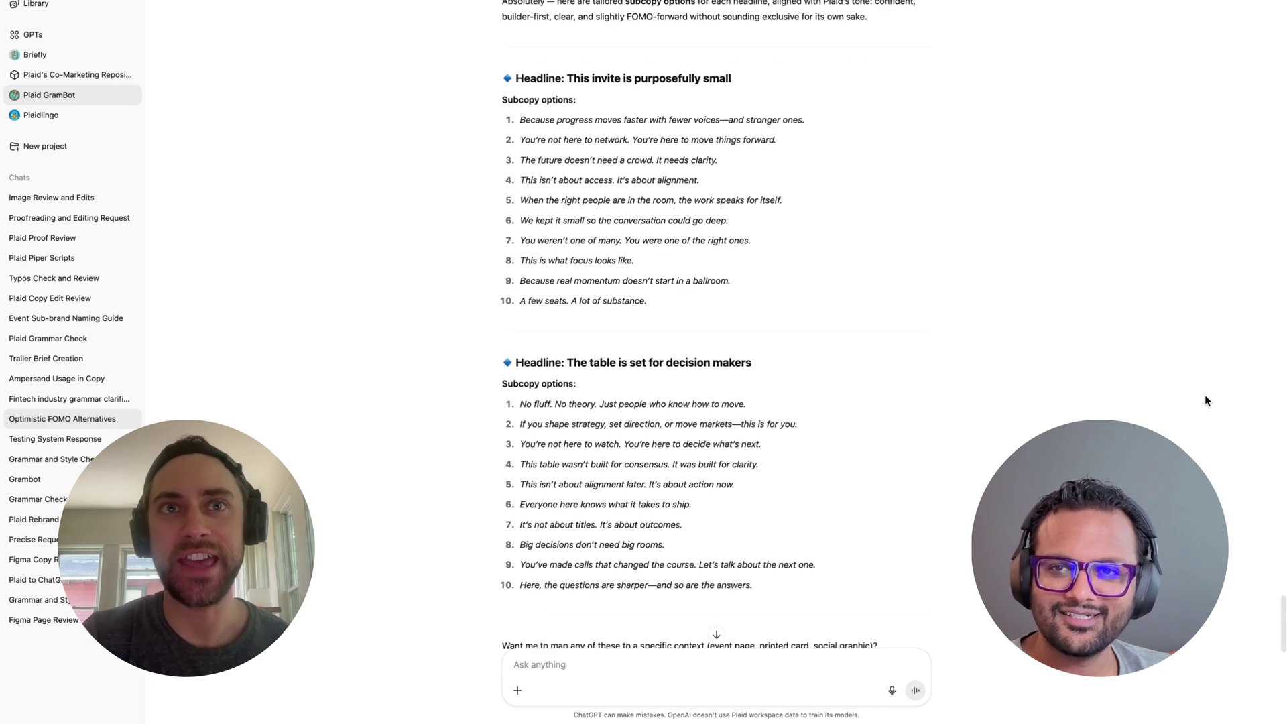